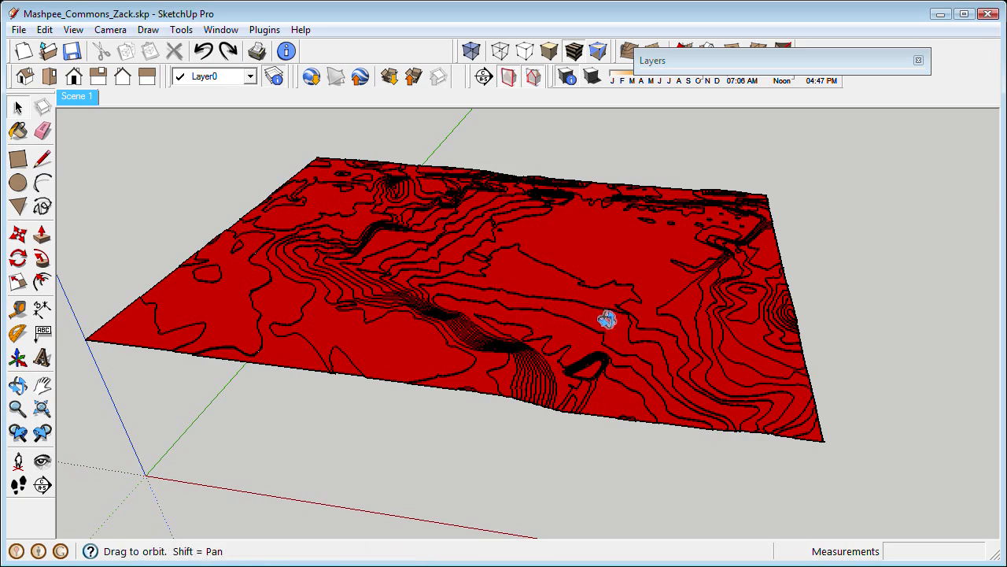
Select a contour terrace face beside the steep slope at the terrain's front edge and close the Layers window
{"action": "left_click_drag", "start_coordinate": [607, 319], "coordinate": [453, 252]}
{"action": "key", "text": "space"}
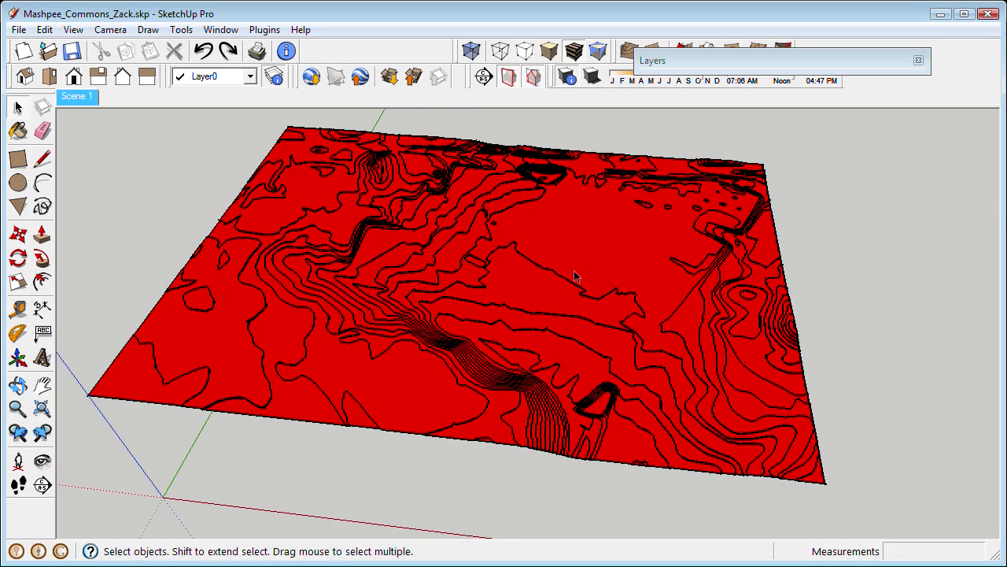
{"action": "key", "text": "o"}
{"action": "left_click_drag", "start_coordinate": [590, 311], "coordinate": [559, 224]}
{"action": "scroll", "coordinate": [472, 316], "scroll_direction": "up", "scroll_amount": 5}
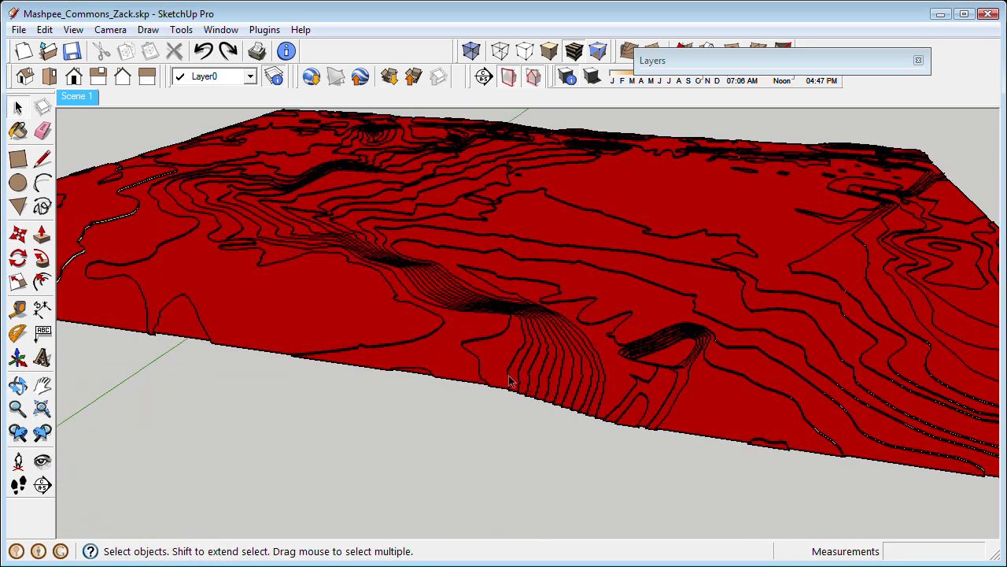
{"action": "mouse_move", "coordinate": [492, 346]}
{"action": "middle_mouse_down"}
{"action": "mouse_move", "coordinate": [499, 367]}
{"action": "mouse_move", "coordinate": [495, 349]}
{"action": "middle_mouse_up"}
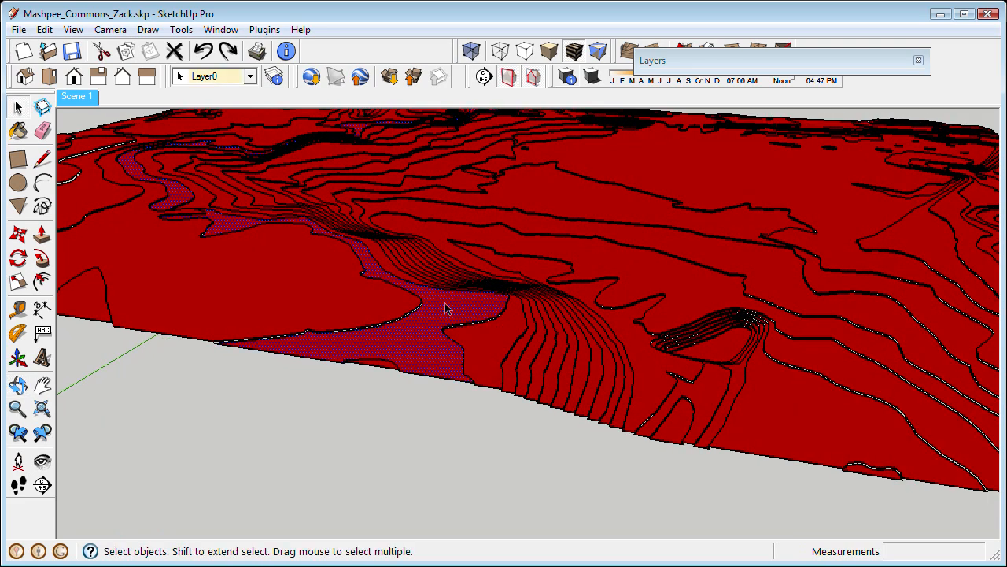
{"action": "middle_click_drag", "start_coordinate": [452, 309], "coordinate": [543, 295]}
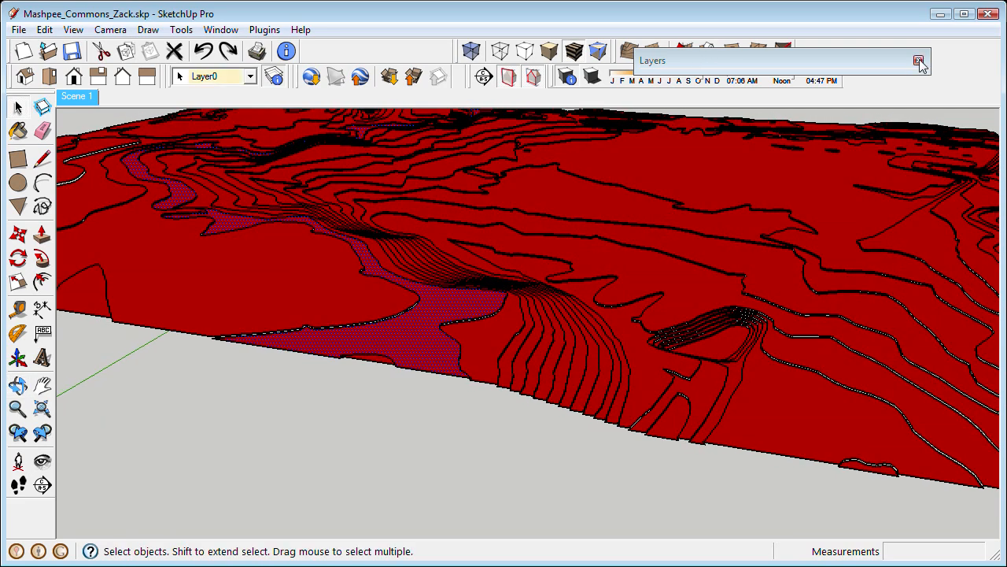
{"action": "left_click", "coordinate": [920, 62]}
Add the neighbouring terrace faces of the steep slope at the terrain's front edge to the selection
{"action": "middle_click_drag", "start_coordinate": [634, 293], "coordinate": [464, 368]}
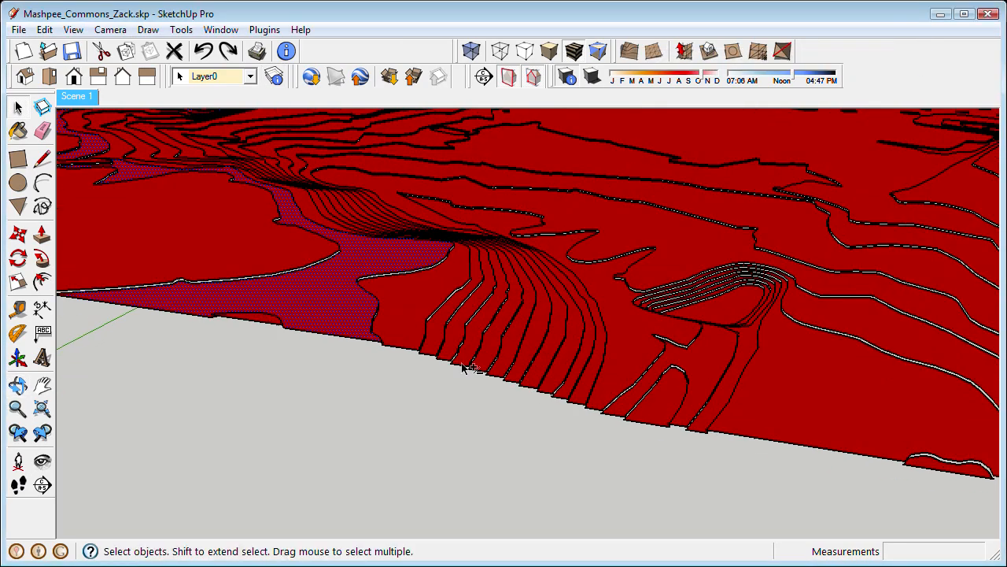
{"action": "scroll", "coordinate": [402, 292], "scroll_direction": "up", "scroll_amount": 3}
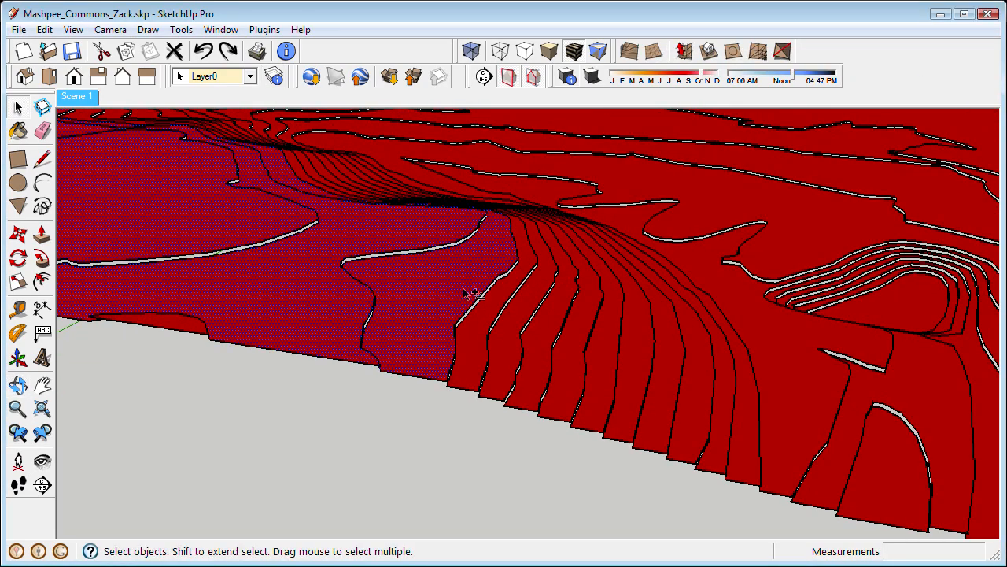
{"action": "scroll", "coordinate": [215, 333], "scroll_direction": "up", "scroll_amount": 3}
{"action": "scroll", "coordinate": [259, 328], "scroll_direction": "up", "scroll_amount": 3}
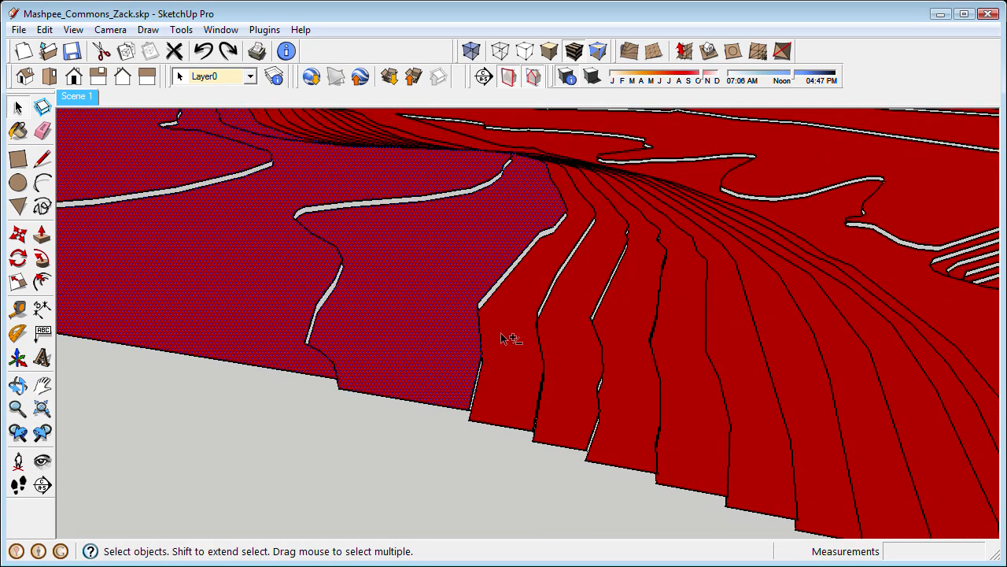
{"action": "middle_click_drag", "start_coordinate": [572, 344], "coordinate": [580, 351], "text": "shift"}
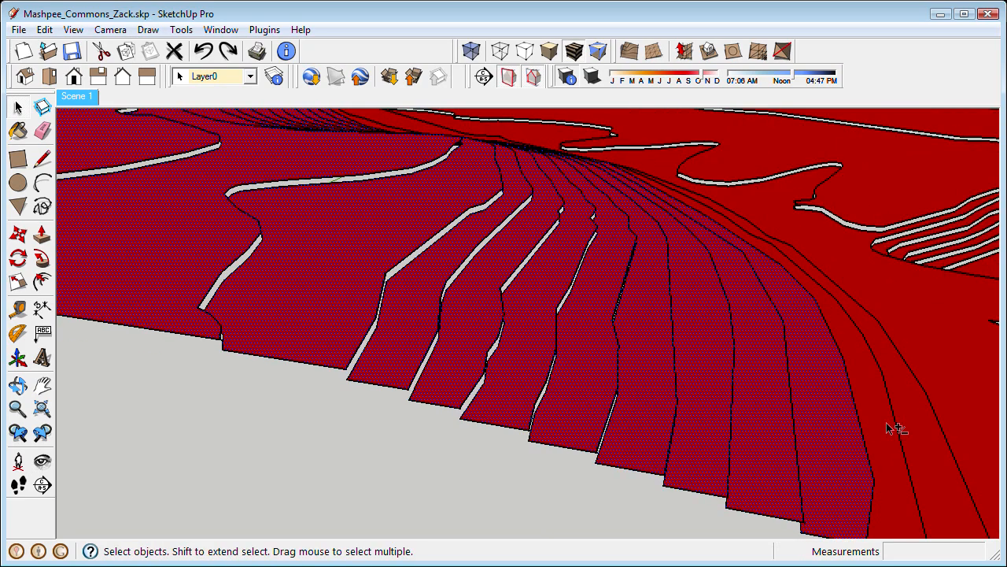
Extend the selection to the large plateau faces and the terraces towards the terrain's front corner
{"action": "middle_click_drag", "start_coordinate": [889, 427], "coordinate": [693, 294]}
{"action": "middle_click_drag", "start_coordinate": [775, 366], "coordinate": [216, 329], "text": "shift"}
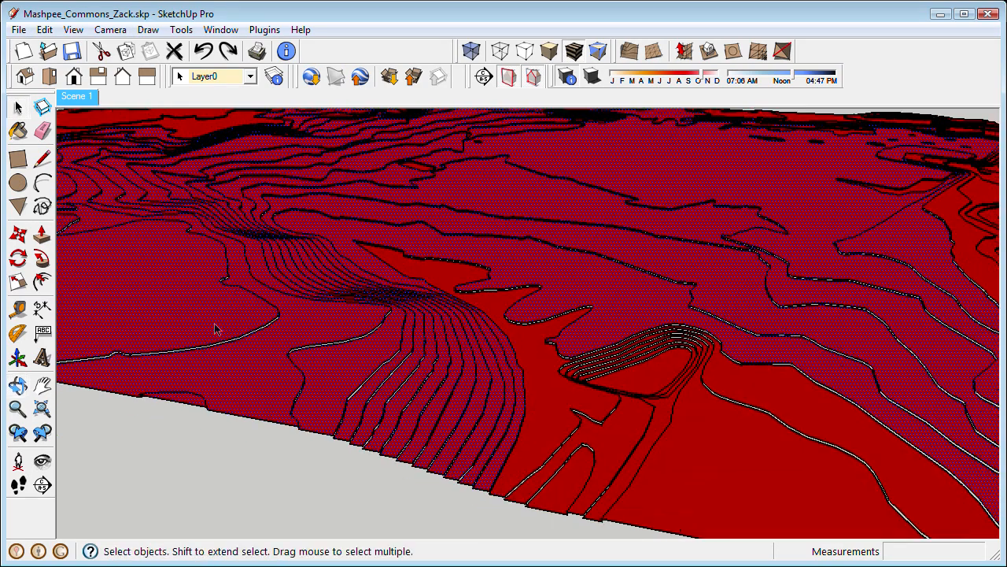
{"action": "middle_click_drag", "start_coordinate": [320, 315], "coordinate": [734, 309], "text": "shift"}
{"action": "scroll", "coordinate": [334, 433], "scroll_direction": "up", "scroll_amount": 2}
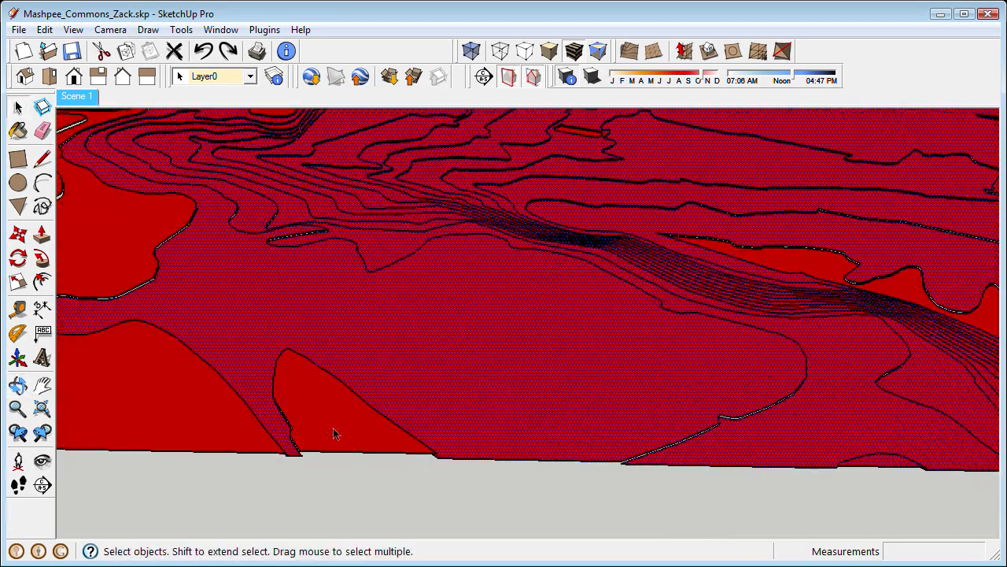
{"action": "middle_click_drag", "start_coordinate": [496, 416], "coordinate": [535, 283]}
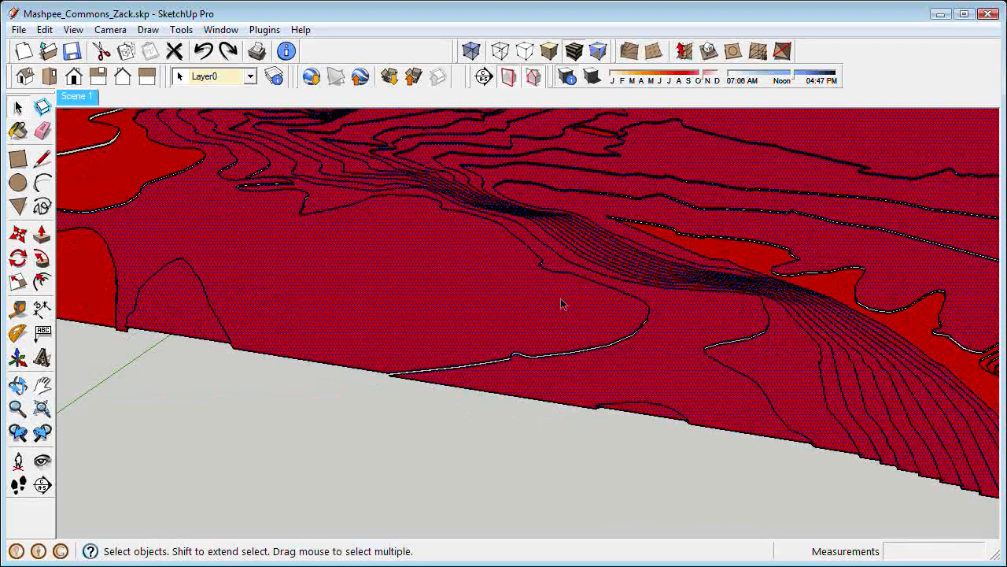
{"action": "scroll", "coordinate": [562, 306], "scroll_direction": "up", "scroll_amount": 2}
{"action": "scroll", "coordinate": [573, 330], "scroll_direction": "up", "scroll_amount": 6}
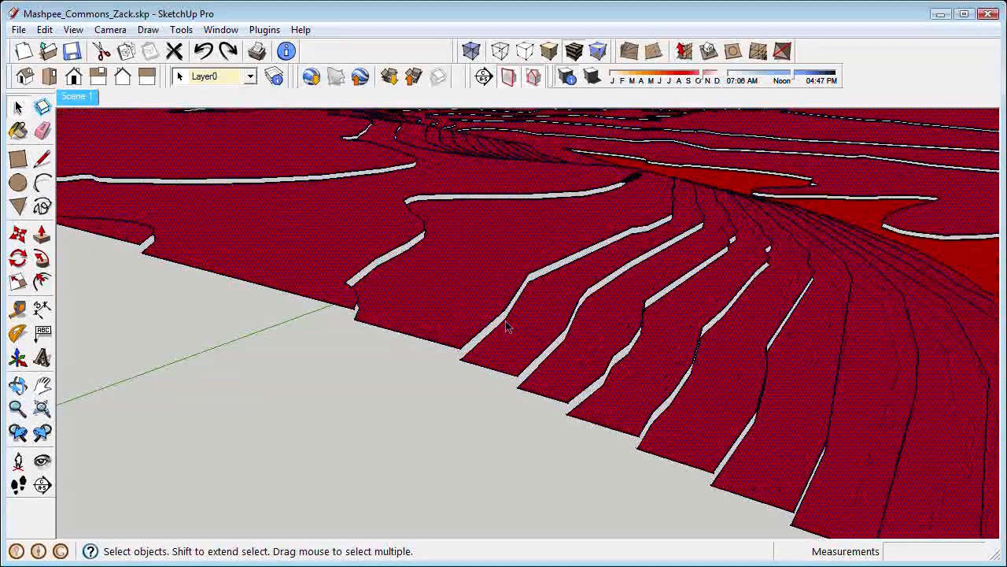
Try generating a From Contours surface from single front edge segments of four neighbouring terraces
{"action": "mouse_move", "coordinate": [506, 325]}
{"action": "middle_mouse_down"}
{"action": "mouse_move", "coordinate": [464, 352]}
{"action": "mouse_move", "coordinate": [451, 318]}
{"action": "middle_mouse_up"}
{"action": "key", "text": "e"}
{"action": "key", "text": "space"}
{"action": "scroll", "coordinate": [450, 334], "scroll_direction": "up", "scroll_amount": 1}
{"action": "left_click", "coordinate": [451, 336]}
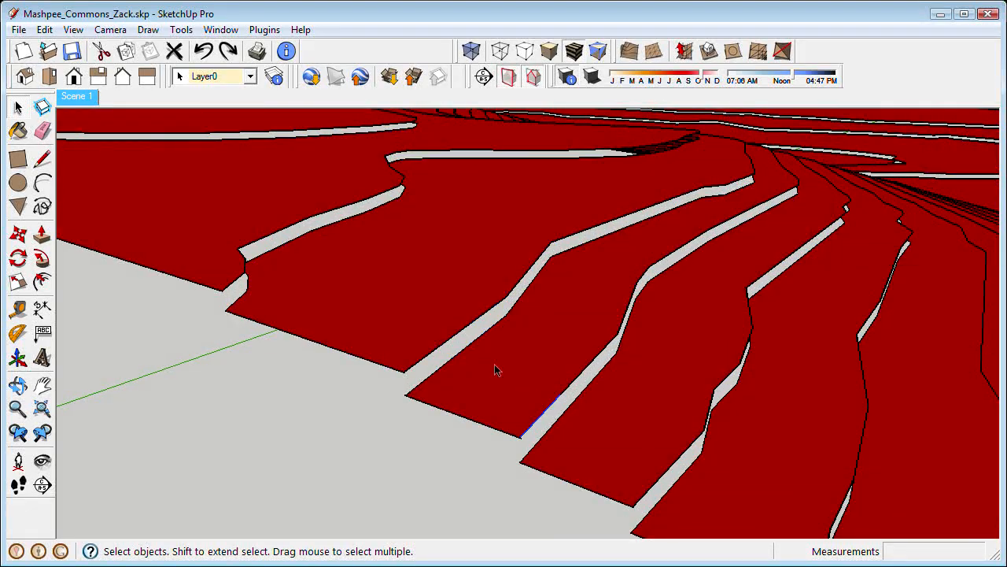
{"action": "middle_click_drag", "start_coordinate": [652, 490], "coordinate": [627, 446]}
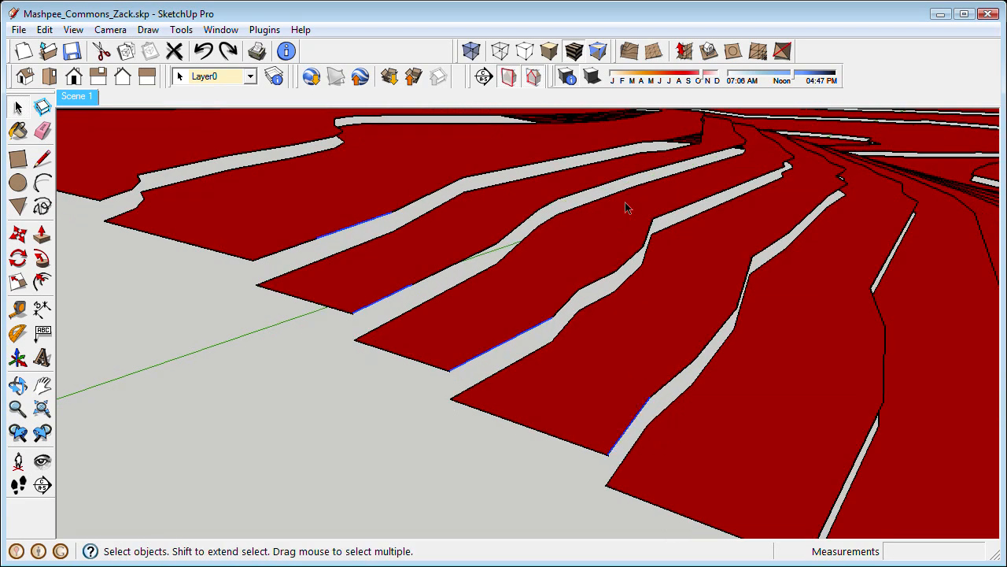
{"action": "left_click", "coordinate": [629, 51]}
Inspect the surface built from the four edge segments and undo it
{"action": "middle_click_drag", "start_coordinate": [418, 299], "coordinate": [582, 268]}
{"action": "scroll", "coordinate": [538, 318], "scroll_direction": "up", "scroll_amount": 5}
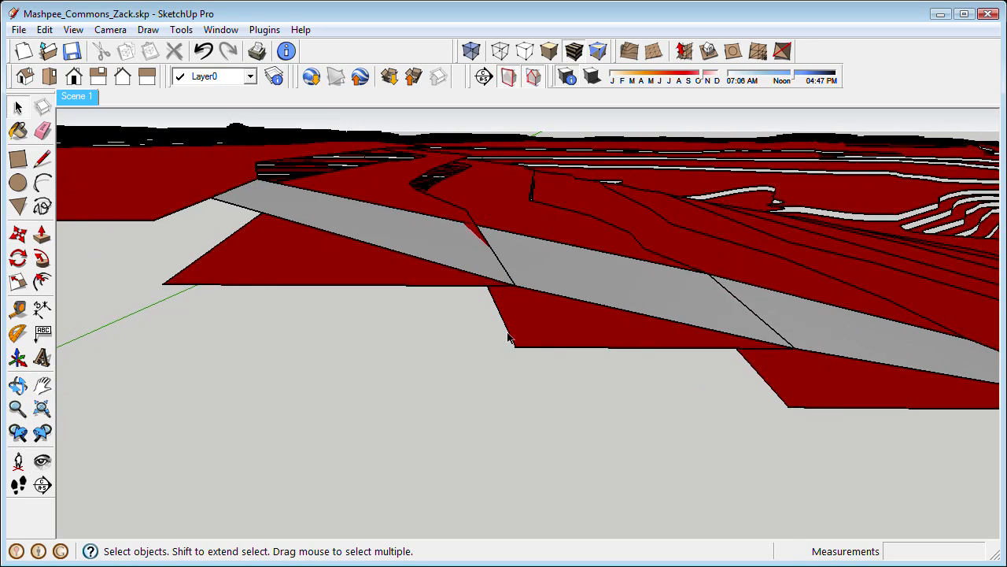
{"action": "middle_click_drag", "start_coordinate": [510, 331], "coordinate": [548, 312]}
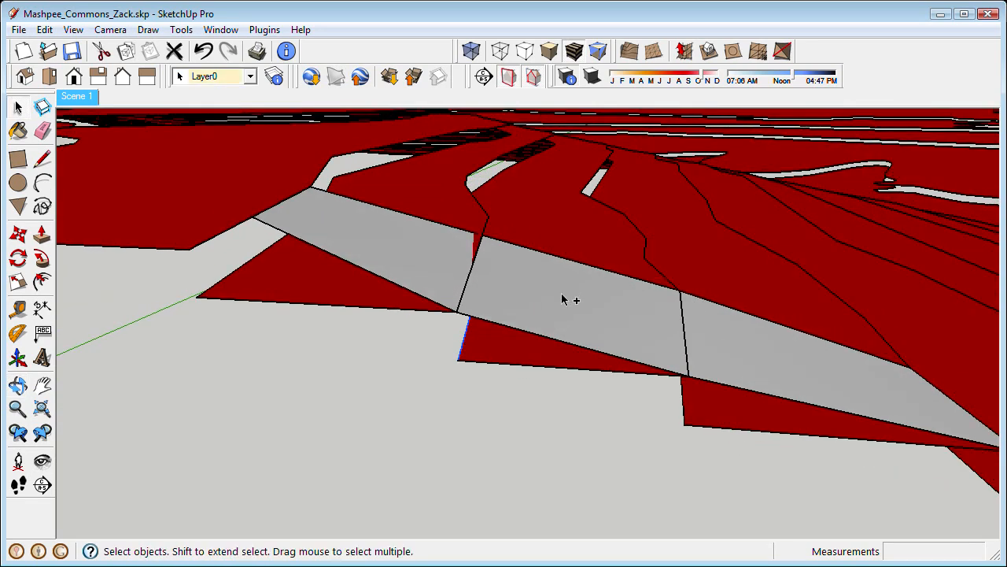
{"action": "key", "text": "ctrl+z"}
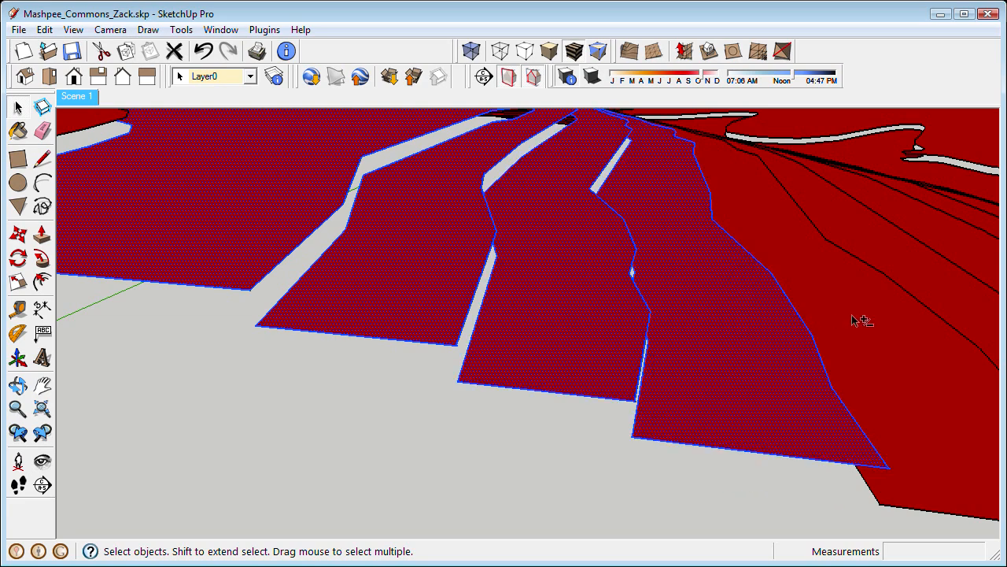
Try generating a From Contours surface from several neighbouring terrace faces selected together with their boundary edges
{"action": "middle_click_drag", "start_coordinate": [858, 319], "coordinate": [615, 238]}
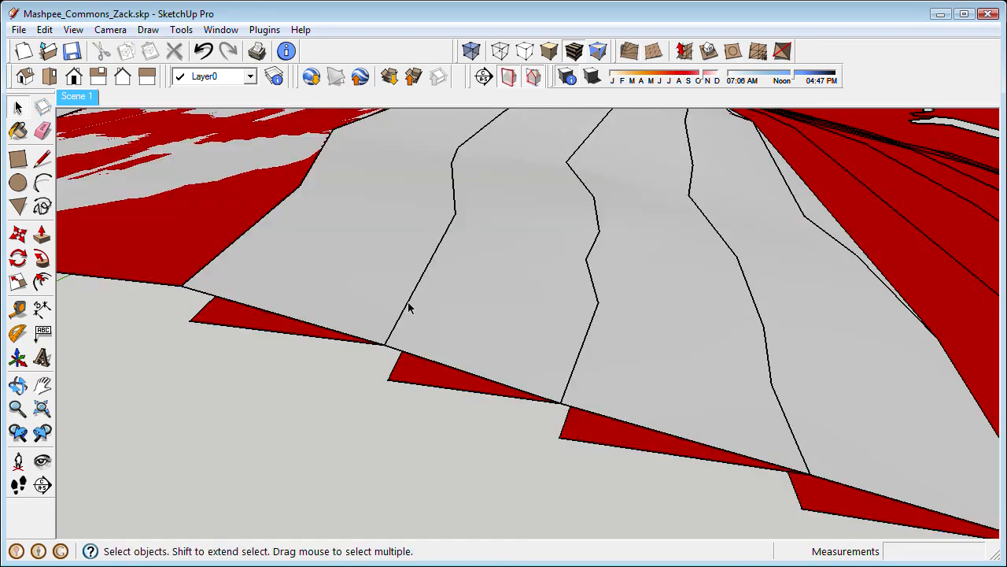
{"action": "middle_click_drag", "start_coordinate": [405, 308], "coordinate": [565, 349]}
{"action": "scroll", "coordinate": [684, 286], "scroll_direction": "up", "scroll_amount": 6}
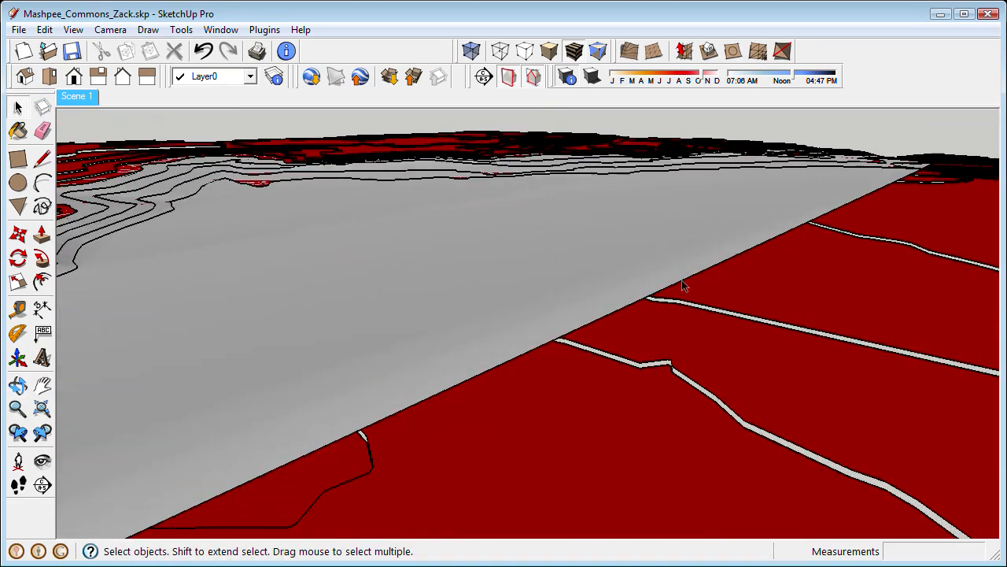
Examine how the generated surface's straight border meets the surrounding terraces, the steep slope and the small pond-shaped hollow
{"action": "scroll", "coordinate": [524, 308], "scroll_direction": "down", "scroll_amount": 2}
{"action": "middle_click_drag", "start_coordinate": [525, 308], "coordinate": [735, 317], "text": "shift"}
{"action": "middle_click_drag", "start_coordinate": [480, 310], "coordinate": [457, 293], "text": "shift"}
{"action": "middle_click_drag", "start_coordinate": [539, 431], "coordinate": [543, 263]}
{"action": "scroll", "coordinate": [618, 369], "scroll_direction": "up", "scroll_amount": 3}
{"action": "scroll", "coordinate": [687, 339], "scroll_direction": "down", "scroll_amount": 3}
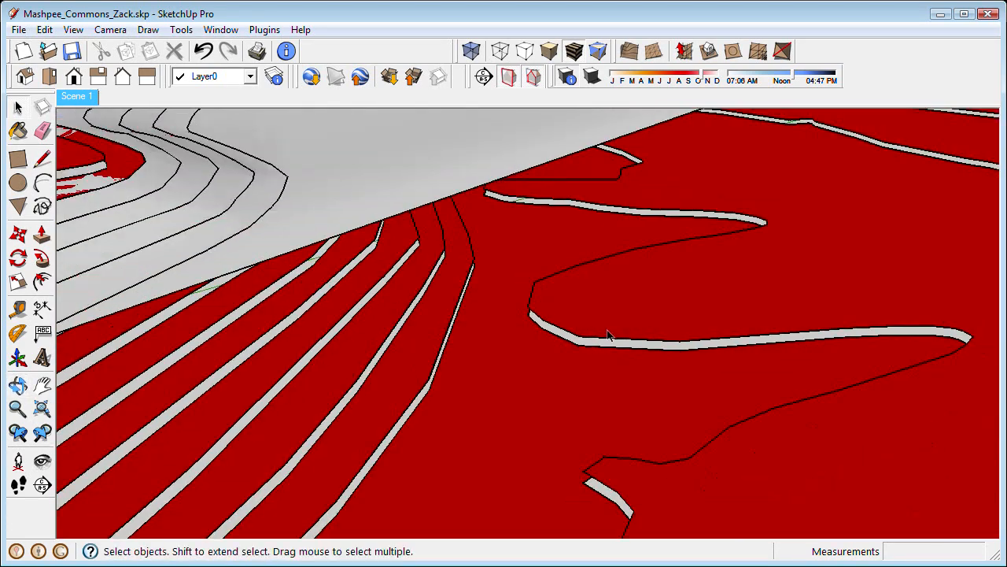
{"action": "middle_click_drag", "start_coordinate": [687, 339], "coordinate": [504, 314]}
{"action": "scroll", "coordinate": [602, 351], "scroll_direction": "up", "scroll_amount": 3}
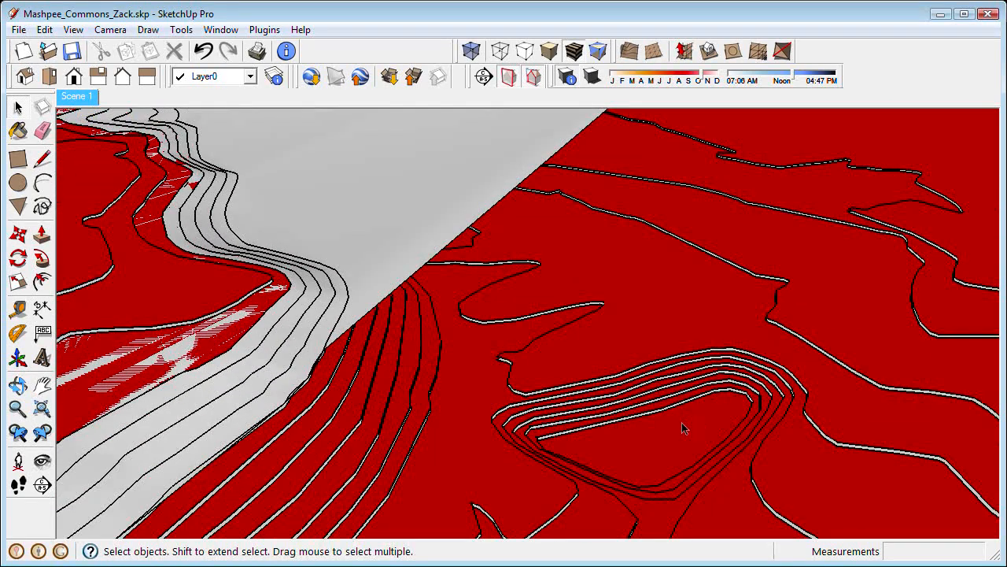
{"action": "scroll", "coordinate": [682, 422], "scroll_direction": "up", "scroll_amount": 3}
{"action": "middle_click_drag", "start_coordinate": [661, 438], "coordinate": [554, 336]}
{"action": "scroll", "coordinate": [515, 346], "scroll_direction": "up", "scroll_amount": 3}
{"action": "middle_click_drag", "start_coordinate": [387, 311], "coordinate": [449, 321]}
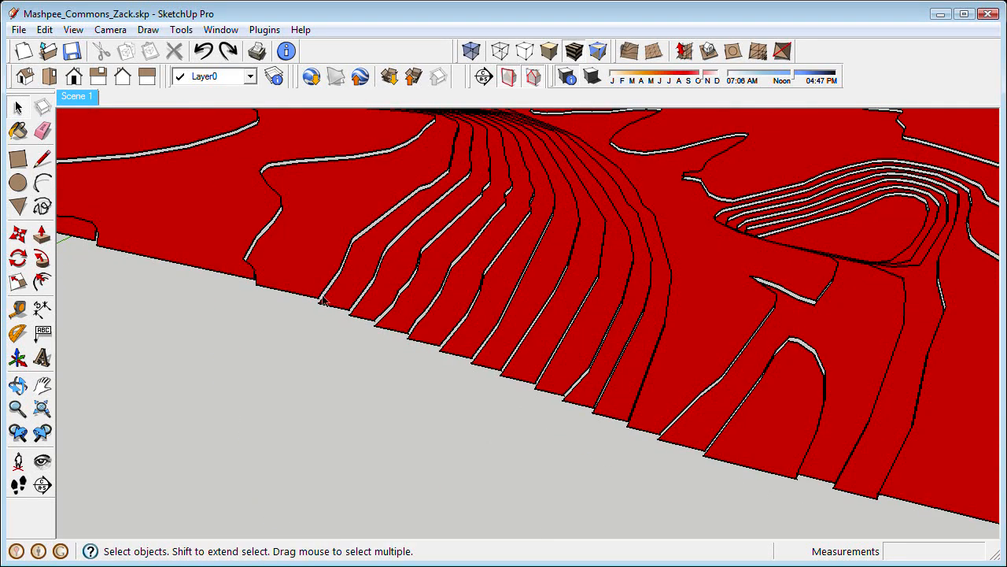
Select the terrace faces of the steep slope that meet the terrain's front edge
{"action": "middle_click_drag", "start_coordinate": [358, 280], "coordinate": [415, 264]}
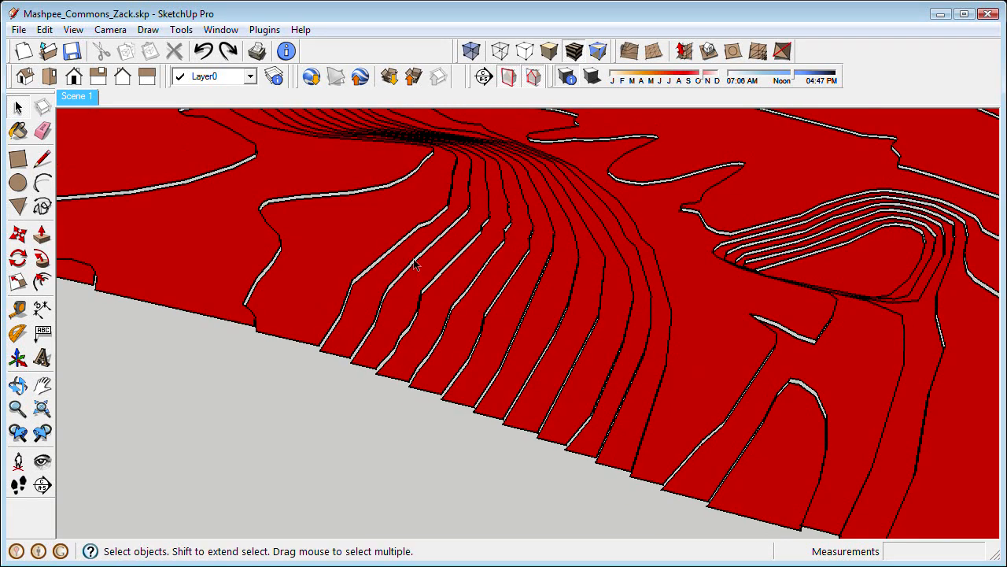
{"action": "middle_click_drag", "start_coordinate": [512, 296], "coordinate": [648, 437]}
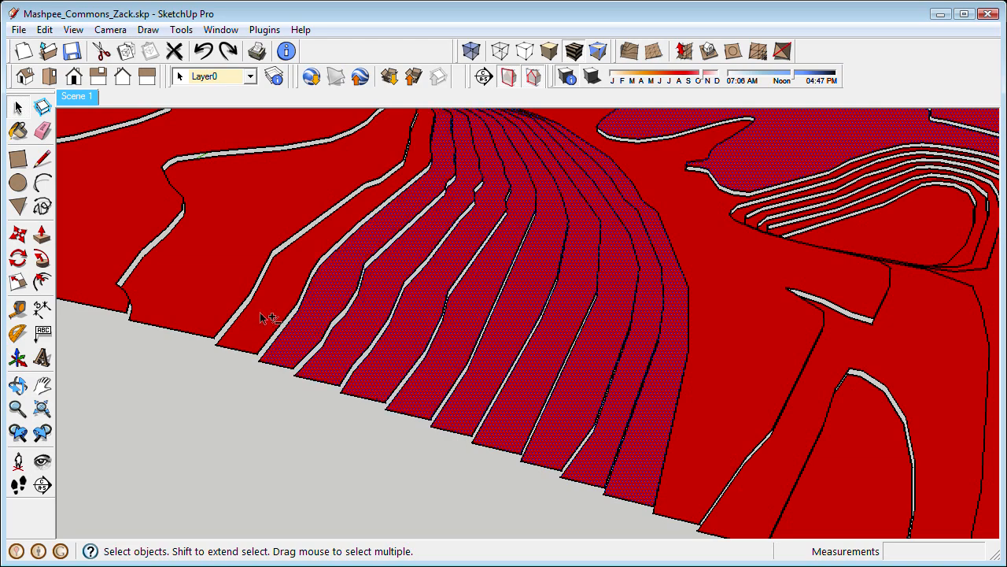
{"action": "middle_click_drag", "start_coordinate": [262, 317], "coordinate": [310, 285], "text": "shift"}
{"action": "scroll", "coordinate": [499, 355], "scroll_direction": "up", "scroll_amount": 3}
{"action": "middle_click_drag", "start_coordinate": [499, 354], "coordinate": [532, 368], "text": "shift"}
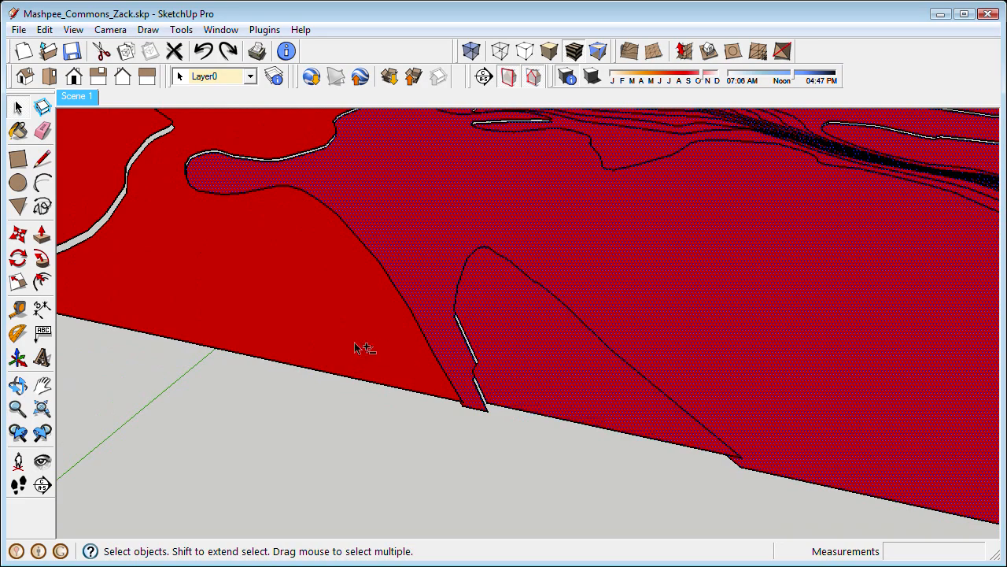
Add the terrace faces around the terrain's front corner near the axes to the selection
{"action": "left_click", "coordinate": [304, 330], "text": "shift"}
{"action": "middle_click_drag", "start_coordinate": [315, 334], "coordinate": [987, 504], "text": "shift"}
{"action": "left_click", "coordinate": [459, 325], "text": "shift"}
{"action": "middle_click_drag", "start_coordinate": [461, 326], "coordinate": [732, 374], "text": "shift"}
{"action": "left_click", "coordinate": [417, 347], "text": "shift"}
{"action": "scroll", "coordinate": [613, 389], "scroll_direction": "down", "scroll_amount": 1}
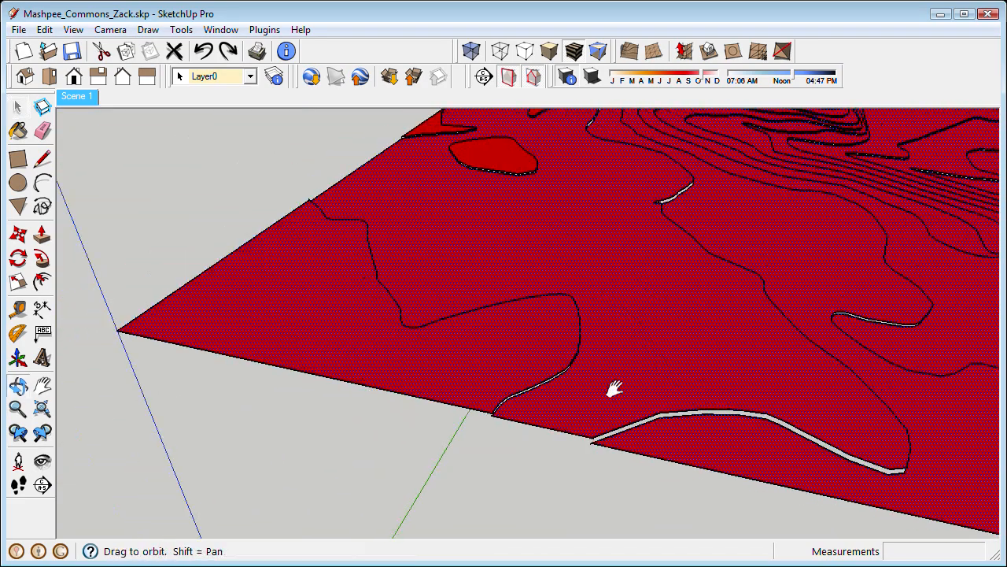
{"action": "middle_click_drag", "start_coordinate": [614, 389], "coordinate": [565, 373], "text": "shift"}
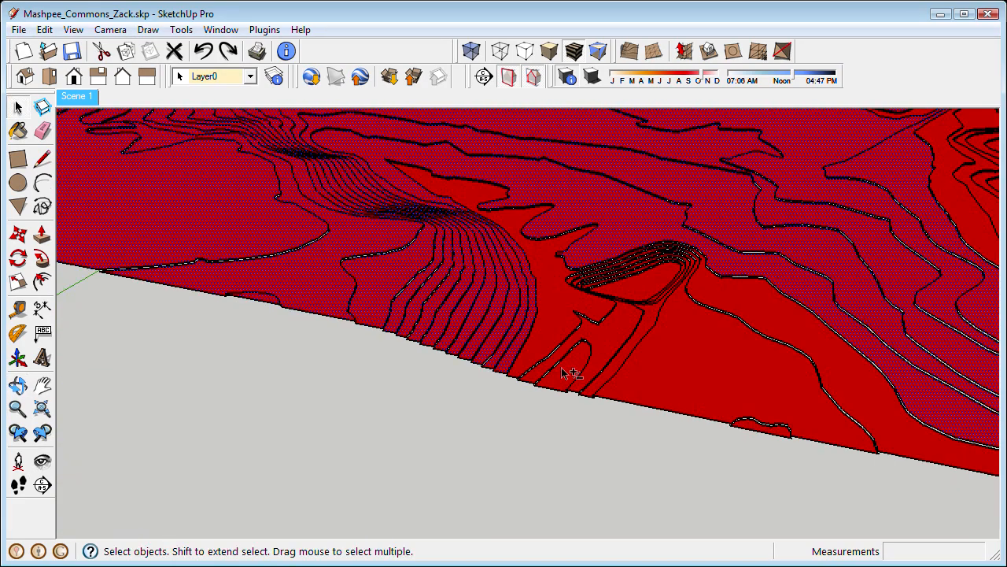
Add the terrace faces between the steep slope and the pond-shaped hollow along the front edge to the selection
{"action": "scroll", "coordinate": [565, 373], "scroll_direction": "up", "scroll_amount": 3, "text": "shift"}
{"action": "middle_click_drag", "start_coordinate": [548, 409], "coordinate": [182, 270], "text": "shift"}
{"action": "left_click", "coordinate": [596, 407], "text": "shift"}
{"action": "left_click", "coordinate": [532, 377], "text": "shift"}
{"action": "scroll", "coordinate": [535, 381], "scroll_direction": "up", "scroll_amount": 2}
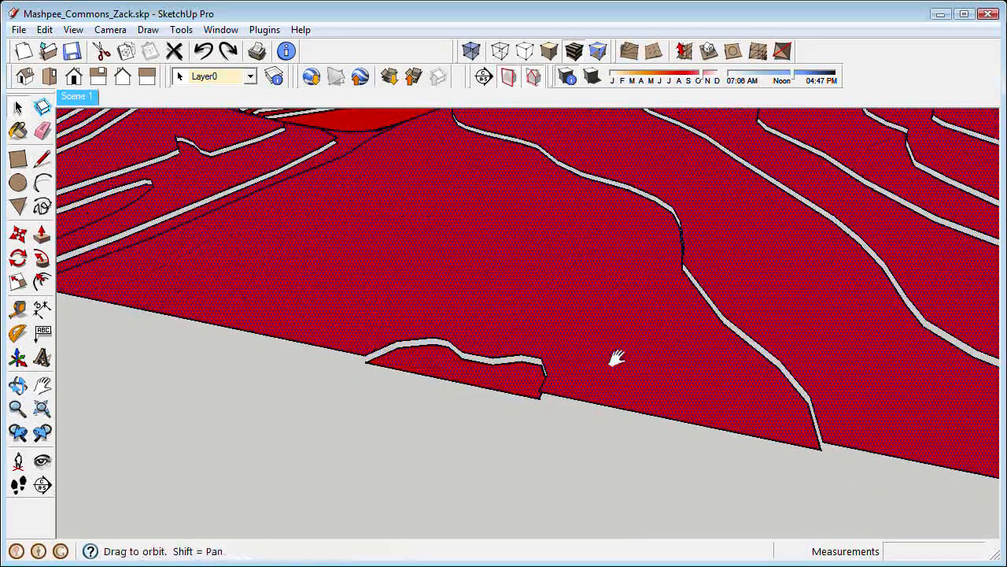
Add the remaining terrace faces along the front edge, up to the terrain's far front corner, to the selection
{"action": "middle_click_drag", "start_coordinate": [616, 358], "coordinate": [326, 293], "text": "shift"}
{"action": "middle_click_drag", "start_coordinate": [587, 351], "coordinate": [142, 281], "text": "shift"}
{"action": "scroll", "coordinate": [693, 383], "scroll_direction": "up", "scroll_amount": 2, "text": "shift"}
{"action": "middle_click_drag", "start_coordinate": [702, 378], "coordinate": [394, 316], "text": "shift"}
{"action": "middle_click_drag", "start_coordinate": [610, 351], "coordinate": [401, 319], "text": "shift"}
{"action": "scroll", "coordinate": [603, 382], "scroll_direction": "up", "scroll_amount": 1, "text": "shift"}
{"action": "left_click", "coordinate": [719, 431], "text": "shift"}
{"action": "middle_click_drag", "start_coordinate": [719, 432], "coordinate": [201, 316], "text": "shift"}
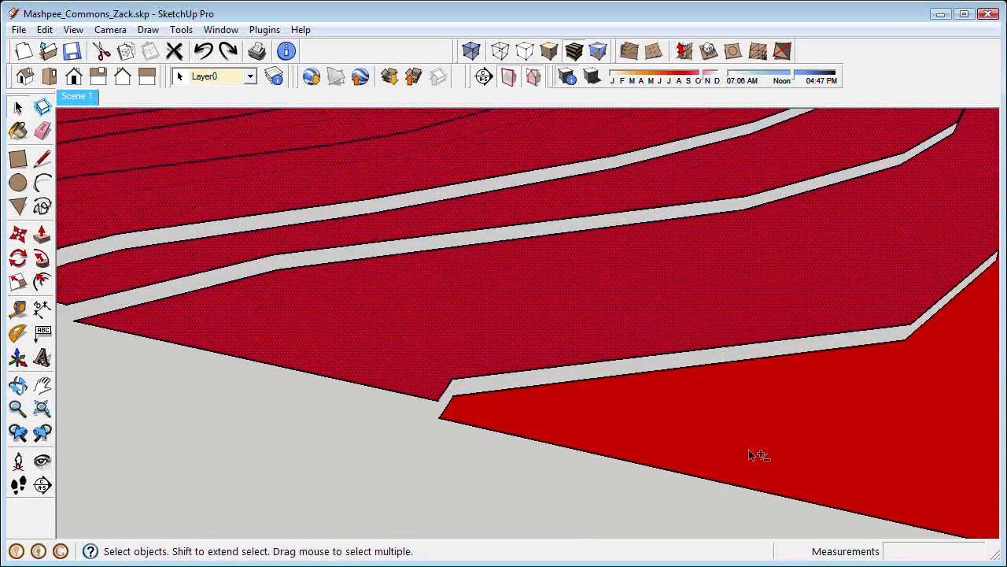
{"action": "left_click", "coordinate": [755, 457], "text": "shift"}
Check the face selection across the whole terrain and delete the selected terrace faces, keeping their contour edges
{"action": "scroll", "coordinate": [438, 371], "scroll_direction": "down", "scroll_amount": 4, "text": "shift"}
{"action": "mouse_move", "coordinate": [755, 456]}
{"action": "middle_mouse_down", "text": "shift"}
{"action": "mouse_move", "coordinate": [466, 397]}
{"action": "mouse_move", "coordinate": [566, 392]}
{"action": "mouse_move", "coordinate": [728, 429]}
{"action": "middle_mouse_up", "text": "shift"}
{"action": "scroll", "coordinate": [724, 429], "scroll_direction": "down", "scroll_amount": 2, "text": "shift"}
{"action": "middle_click_drag", "start_coordinate": [441, 370], "coordinate": [724, 453], "text": "shift"}
{"action": "scroll", "coordinate": [720, 450], "scroll_direction": "down", "scroll_amount": 2, "text": "shift"}
{"action": "mouse_move", "coordinate": [551, 413]}
{"action": "middle_mouse_down", "text": "shift"}
{"action": "mouse_move", "coordinate": [686, 454]}
{"action": "mouse_move", "coordinate": [810, 461]}
{"action": "middle_mouse_up", "text": "shift"}
{"action": "scroll", "coordinate": [819, 457], "scroll_direction": "down", "scroll_amount": 4}
{"action": "scroll", "coordinate": [682, 425], "scroll_direction": "down", "scroll_amount": 3}
{"action": "scroll", "coordinate": [637, 388], "scroll_direction": "up", "scroll_amount": 6}
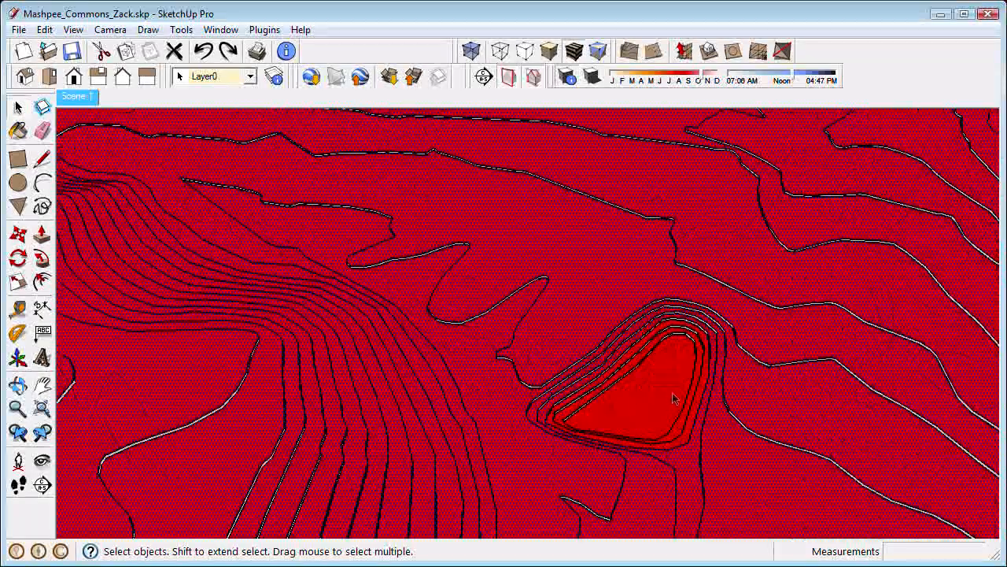
{"action": "scroll", "coordinate": [673, 399], "scroll_direction": "down", "scroll_amount": 6}
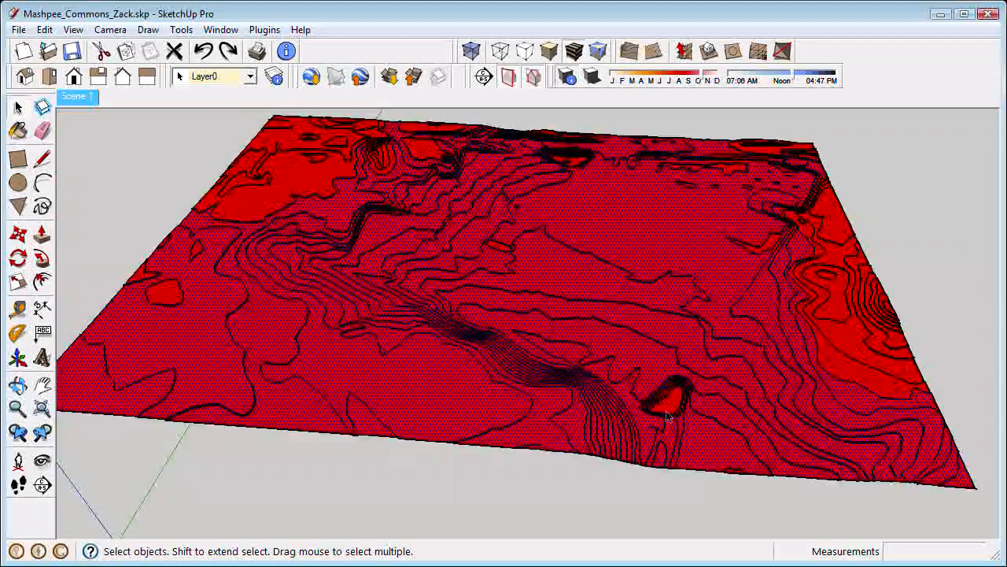
{"action": "middle_click_drag", "start_coordinate": [667, 417], "coordinate": [640, 397]}
{"action": "key", "text": "Delete"}
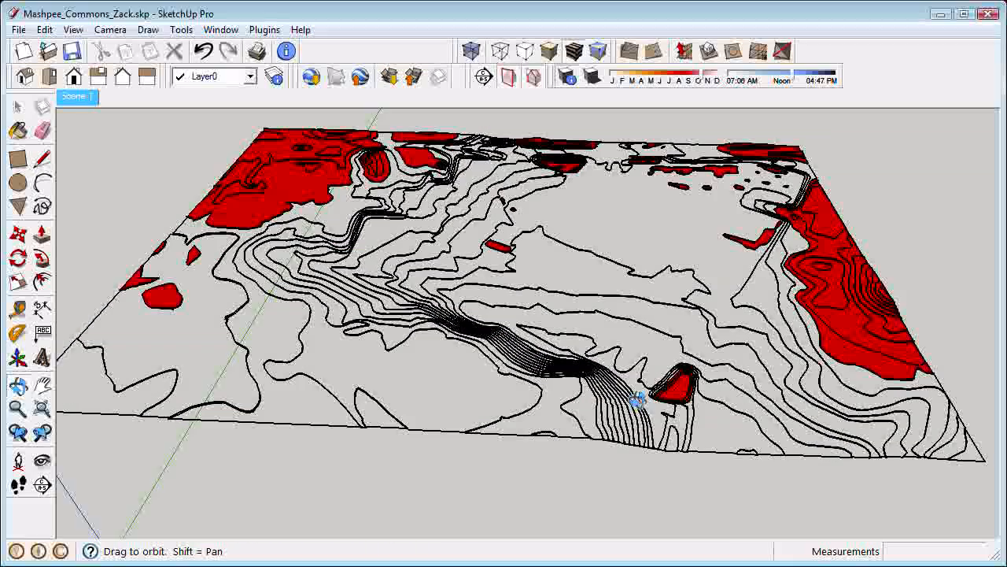
Erase the border segments along the terrain's front edge from the corner near the axes to the steep slope, keeping the contour lines
{"action": "scroll", "coordinate": [615, 432], "scroll_direction": "up", "scroll_amount": 3}
{"action": "scroll", "coordinate": [614, 435], "scroll_direction": "up", "scroll_amount": 5}
{"action": "mouse_move", "coordinate": [515, 465]}
{"action": "middle_mouse_down"}
{"action": "mouse_move", "coordinate": [578, 446]}
{"action": "mouse_move", "coordinate": [637, 447]}
{"action": "mouse_move", "coordinate": [554, 451]}
{"action": "mouse_move", "coordinate": [428, 407]}
{"action": "mouse_move", "coordinate": [456, 377]}
{"action": "mouse_move", "coordinate": [481, 425]}
{"action": "mouse_move", "coordinate": [438, 398]}
{"action": "mouse_move", "coordinate": [477, 418]}
{"action": "mouse_move", "coordinate": [430, 427]}
{"action": "mouse_move", "coordinate": [455, 459]}
{"action": "mouse_move", "coordinate": [486, 442]}
{"action": "middle_mouse_up"}
{"action": "scroll", "coordinate": [565, 449], "scroll_direction": "up", "scroll_amount": 8}
{"action": "mouse_move", "coordinate": [315, 446]}
{"action": "middle_mouse_down"}
{"action": "mouse_move", "coordinate": [827, 438]}
{"action": "mouse_move", "coordinate": [701, 433]}
{"action": "mouse_move", "coordinate": [661, 449]}
{"action": "middle_mouse_up"}
{"action": "mouse_move", "coordinate": [483, 429]}
{"action": "middle_mouse_down"}
{"action": "mouse_move", "coordinate": [731, 423]}
{"action": "mouse_move", "coordinate": [536, 427]}
{"action": "mouse_move", "coordinate": [647, 426]}
{"action": "middle_mouse_up"}
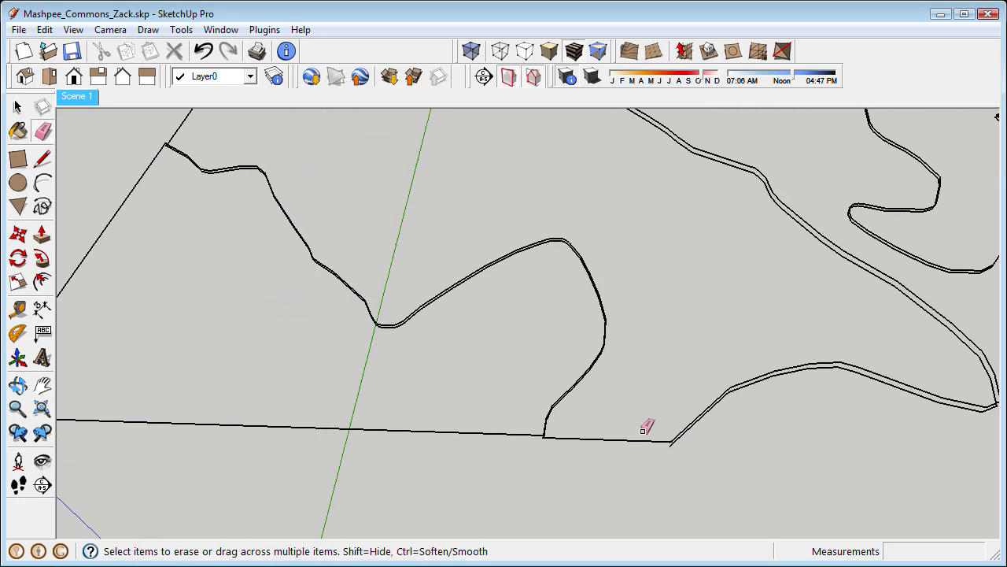
{"action": "mouse_move", "coordinate": [476, 429]}
{"action": "middle_mouse_down"}
{"action": "mouse_move", "coordinate": [814, 433]}
{"action": "mouse_move", "coordinate": [396, 414]}
{"action": "mouse_move", "coordinate": [308, 383]}
{"action": "mouse_move", "coordinate": [394, 329]}
{"action": "mouse_move", "coordinate": [658, 370]}
{"action": "mouse_move", "coordinate": [630, 393]}
{"action": "mouse_move", "coordinate": [586, 397]}
{"action": "middle_mouse_up"}
{"action": "middle_click_drag", "start_coordinate": [655, 425], "coordinate": [504, 394]}
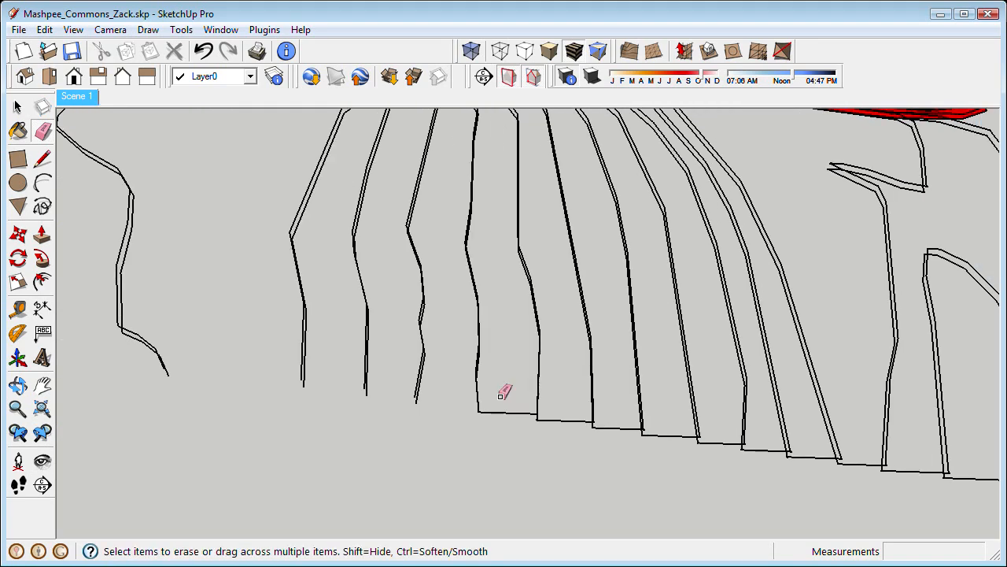
Erase the border segments that join the contour ends at the foot of the steep slope
{"action": "left_click", "coordinate": [646, 428]}
{"action": "middle_click_drag", "start_coordinate": [645, 429], "coordinate": [548, 406]}
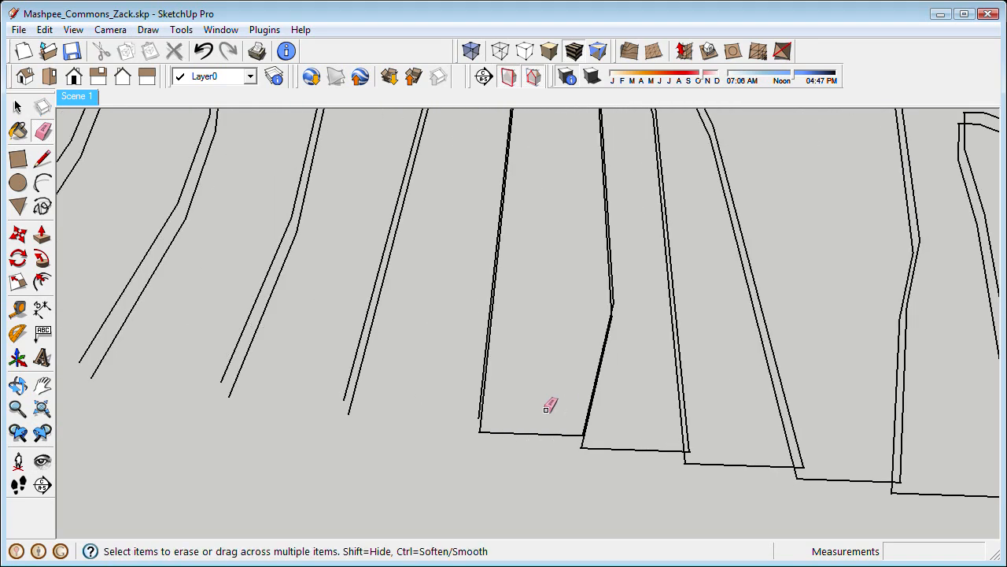
{"action": "middle_click_drag", "start_coordinate": [637, 453], "coordinate": [554, 396]}
{"action": "left_click", "coordinate": [699, 453]}
{"action": "middle_click_drag", "start_coordinate": [715, 428], "coordinate": [513, 373], "text": "shift"}
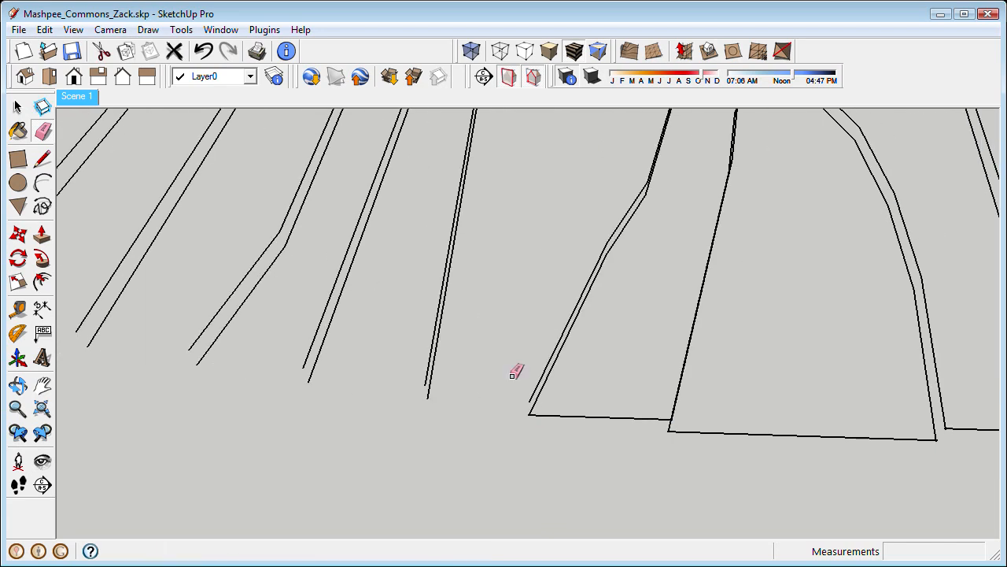
Erase the front border segments from the end of the steep slope past the contours below the pond-shaped hollow
{"action": "left_click", "coordinate": [622, 414]}
{"action": "middle_click_drag", "start_coordinate": [751, 409], "coordinate": [355, 355], "text": "shift"}
{"action": "left_click", "coordinate": [505, 402]}
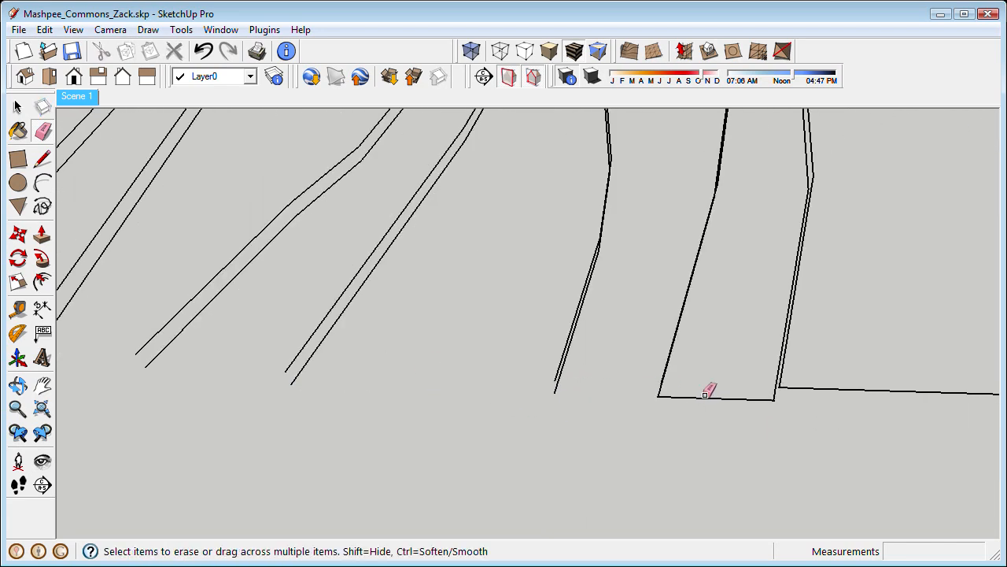
{"action": "middle_click_drag", "start_coordinate": [663, 368], "coordinate": [338, 361], "text": "shift"}
{"action": "left_click_drag", "start_coordinate": [488, 373], "coordinate": [557, 408]}
{"action": "scroll", "coordinate": [474, 334], "scroll_direction": "down", "scroll_amount": 5}
{"action": "middle_click_drag", "start_coordinate": [474, 333], "coordinate": [278, 338], "text": "shift"}
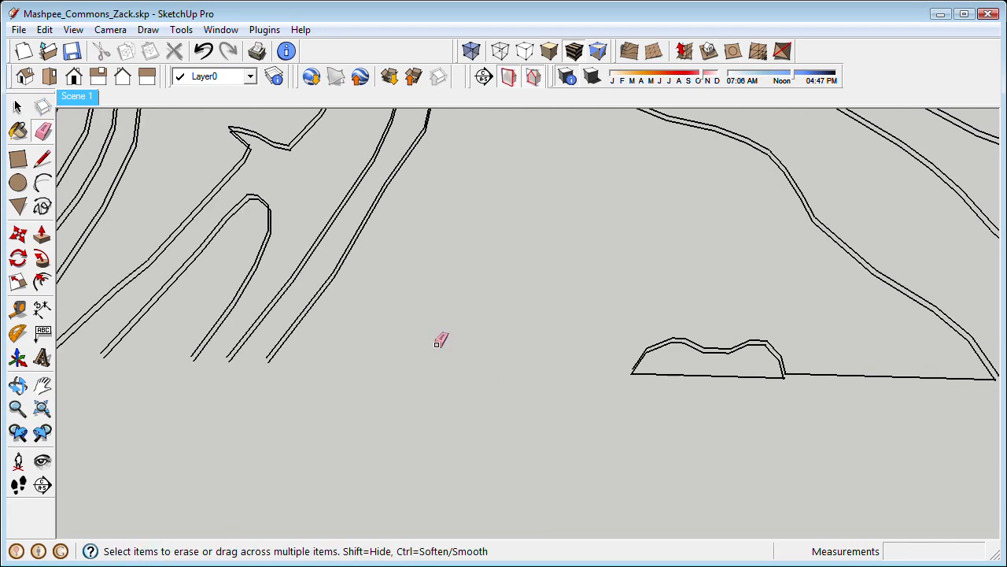
Erase the front border segments under the small bump-shaped contour and up to the next curved contours
{"action": "left_click", "coordinate": [704, 381]}
{"action": "middle_click_drag", "start_coordinate": [858, 367], "coordinate": [575, 361], "text": "shift"}
{"action": "left_click", "coordinate": [799, 384]}
{"action": "middle_click_drag", "start_coordinate": [800, 384], "coordinate": [284, 353], "text": "shift"}
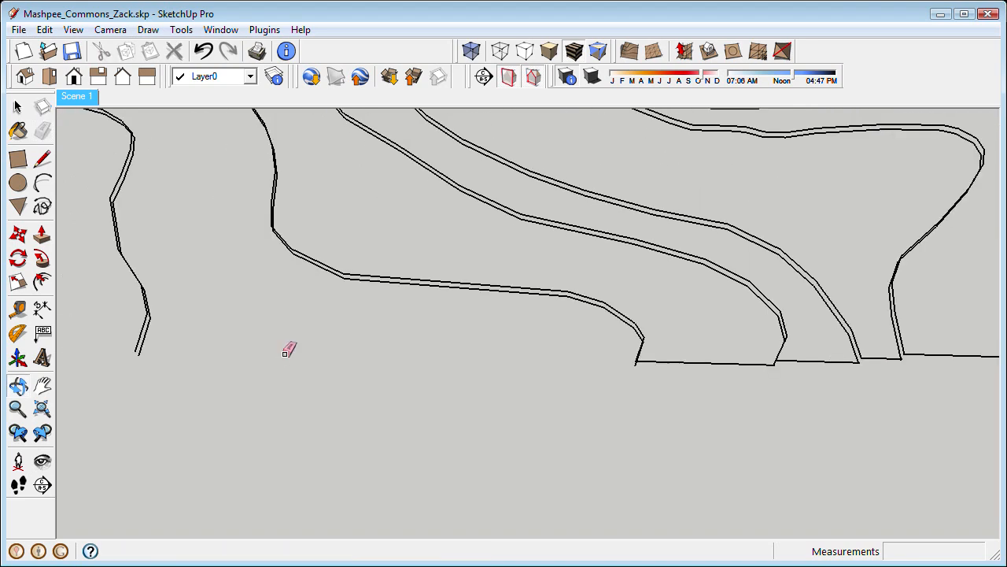
{"action": "left_click", "coordinate": [706, 362]}
{"action": "middle_click_drag", "start_coordinate": [848, 360], "coordinate": [643, 358], "text": "shift"}
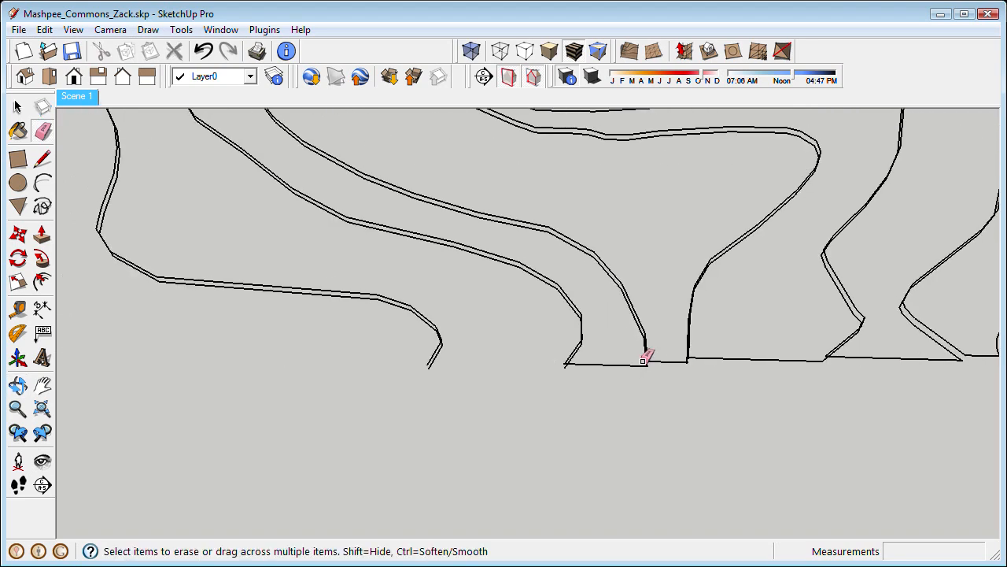
Erase the remaining front border segments between the contour ends up to the terrain's far front corner
{"action": "left_click", "coordinate": [704, 360]}
{"action": "middle_click_drag", "start_coordinate": [708, 361], "coordinate": [457, 340], "text": "shift"}
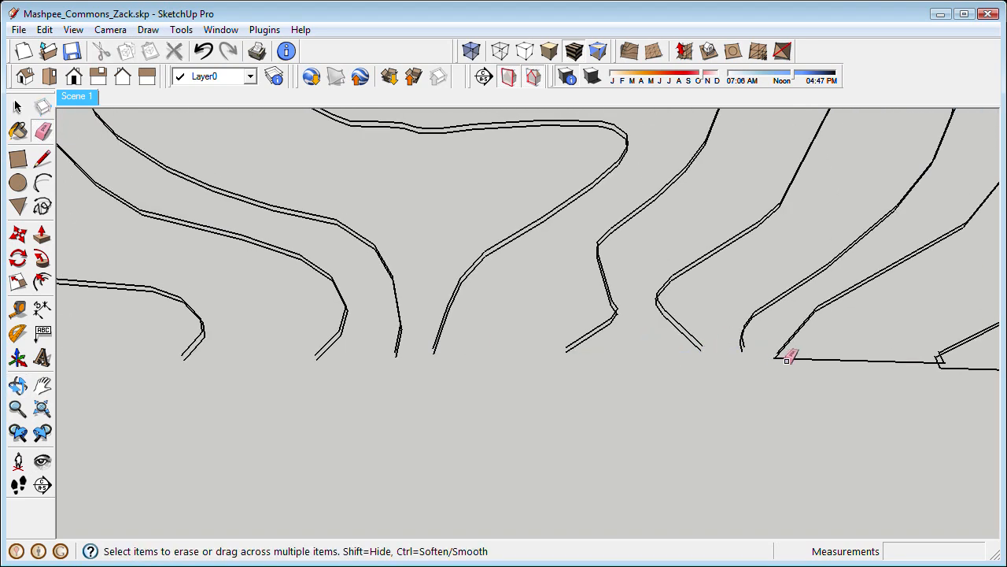
{"action": "middle_click_drag", "start_coordinate": [775, 347], "coordinate": [522, 334], "text": "shift"}
{"action": "left_click", "coordinate": [610, 345]}
{"action": "left_click", "coordinate": [768, 355]}
{"action": "mouse_move", "coordinate": [811, 353]}
{"action": "middle_mouse_down", "text": "shift"}
{"action": "mouse_move", "coordinate": [700, 351]}
{"action": "mouse_move", "coordinate": [630, 381]}
{"action": "mouse_move", "coordinate": [643, 387]}
{"action": "mouse_move", "coordinate": [638, 339]}
{"action": "mouse_move", "coordinate": [540, 337]}
{"action": "mouse_move", "coordinate": [855, 364]}
{"action": "mouse_move", "coordinate": [509, 304]}
{"action": "middle_mouse_up", "text": "shift"}
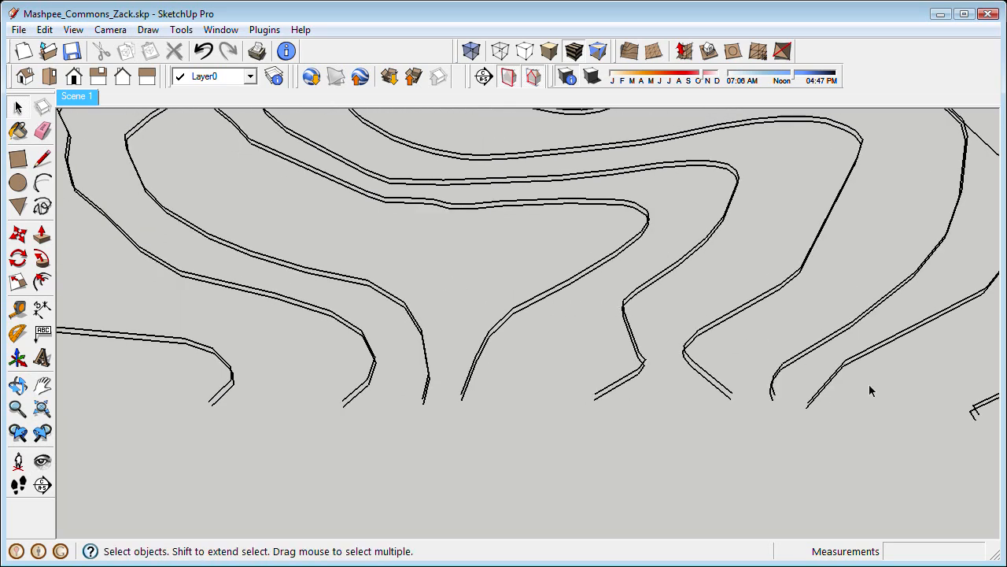
Select contour lines near the far front corner to check whether neighbouring contours are still joined
{"action": "scroll", "coordinate": [832, 382], "scroll_direction": "up", "scroll_amount": 10}
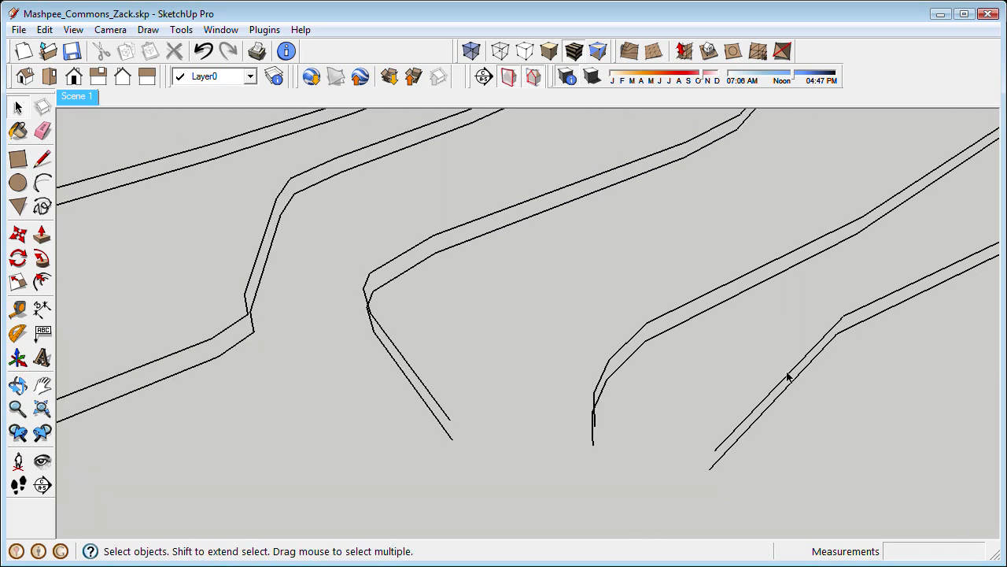
{"action": "middle_click_drag", "start_coordinate": [788, 377], "coordinate": [856, 325]}
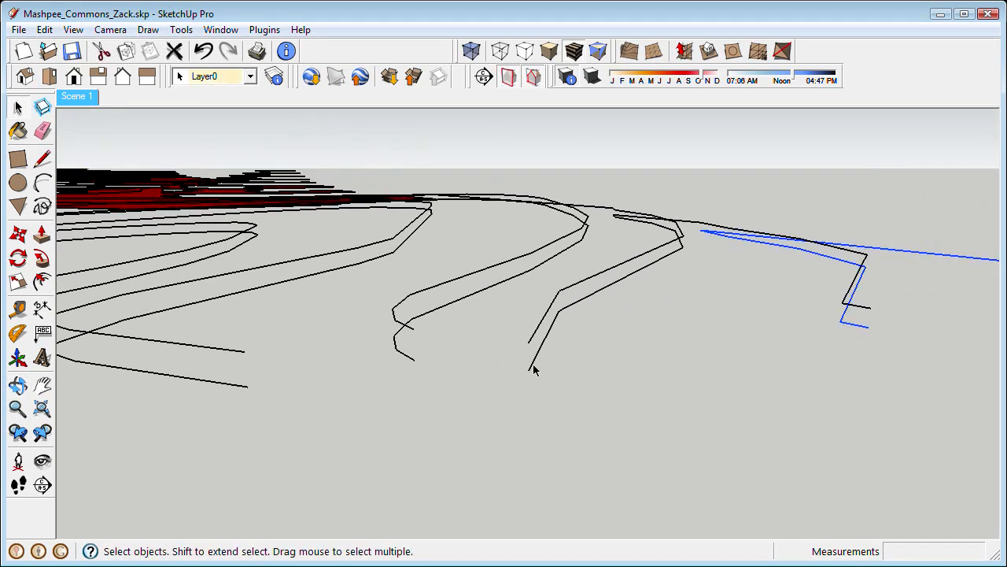
{"action": "left_click", "coordinate": [409, 360]}
{"action": "mouse_move", "coordinate": [409, 361]}
{"action": "middle_mouse_down"}
{"action": "mouse_move", "coordinate": [512, 382]}
{"action": "mouse_move", "coordinate": [556, 404]}
{"action": "middle_mouse_up"}
{"action": "key", "text": "e"}
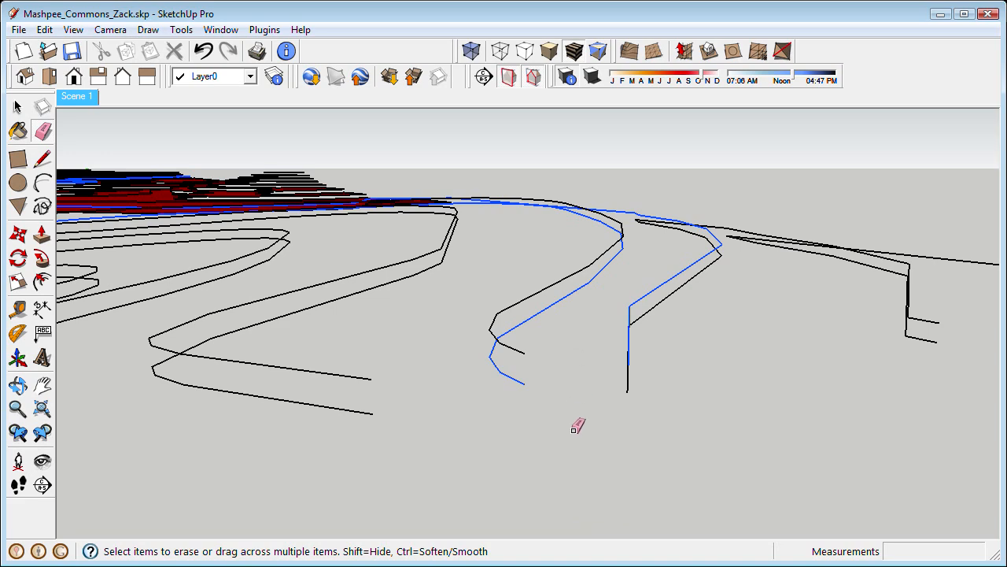
{"action": "left_click", "coordinate": [517, 383]}
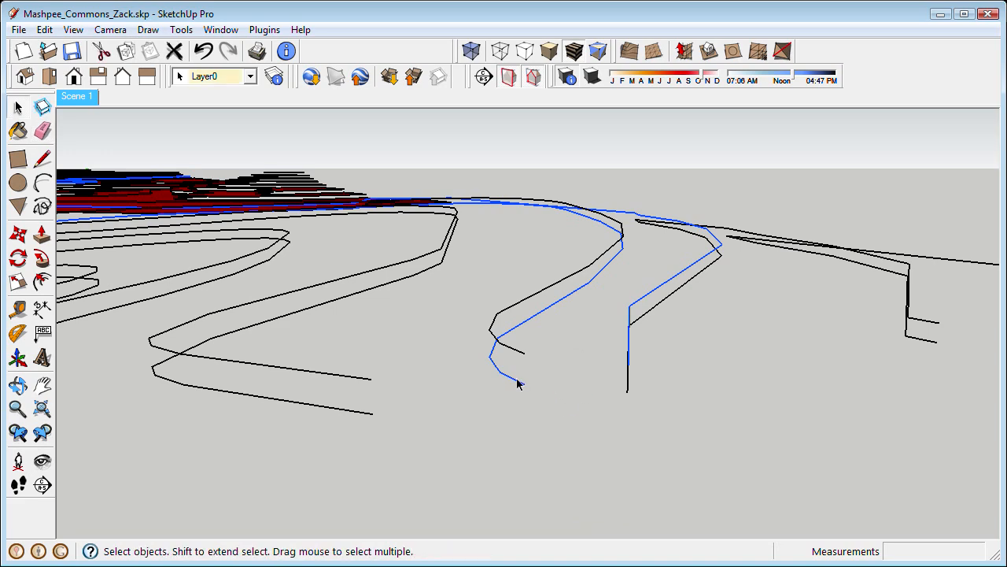
Follow the selected contour lines along the terrain's side to find where they remain connected
{"action": "middle_click_drag", "start_coordinate": [518, 383], "coordinate": [440, 417]}
{"action": "scroll", "coordinate": [460, 323], "scroll_direction": "up", "scroll_amount": 6}
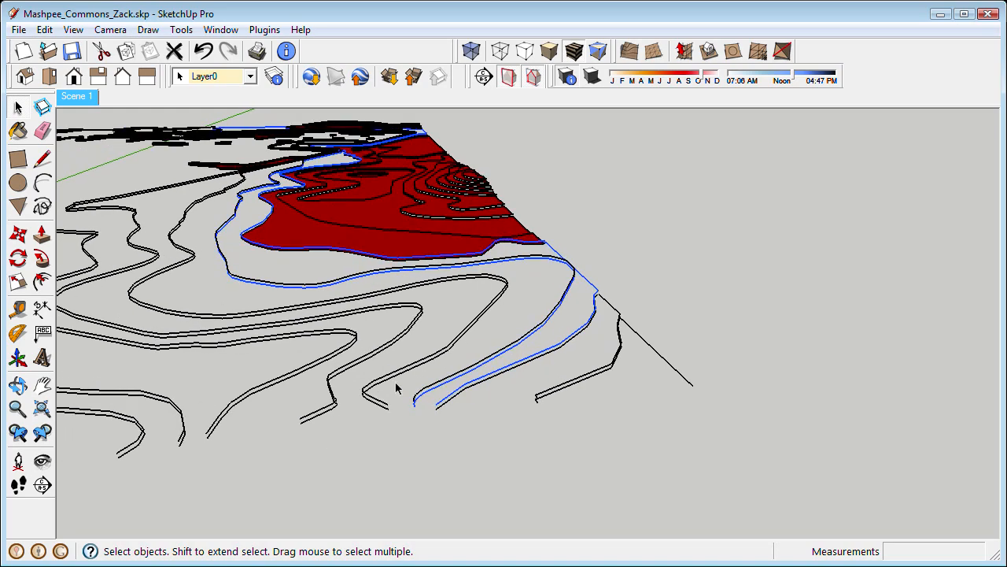
{"action": "scroll", "coordinate": [410, 380], "scroll_direction": "down", "scroll_amount": 4}
{"action": "scroll", "coordinate": [546, 351], "scroll_direction": "up", "scroll_amount": 4}
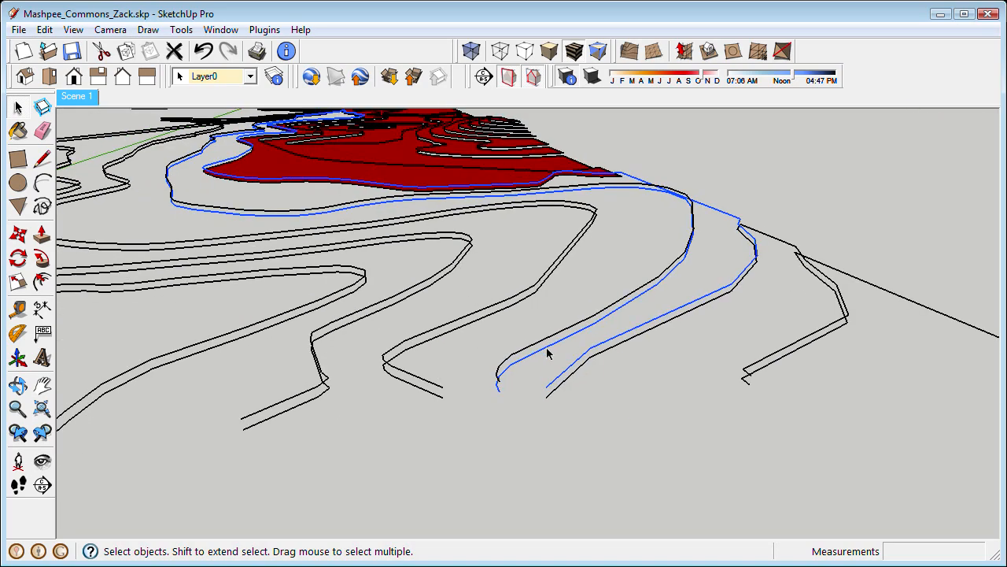
{"action": "middle_click_drag", "start_coordinate": [546, 351], "coordinate": [583, 292]}
{"action": "middle_click_drag", "start_coordinate": [645, 333], "coordinate": [630, 429]}
{"action": "scroll", "coordinate": [662, 220], "scroll_direction": "up", "scroll_amount": 5}
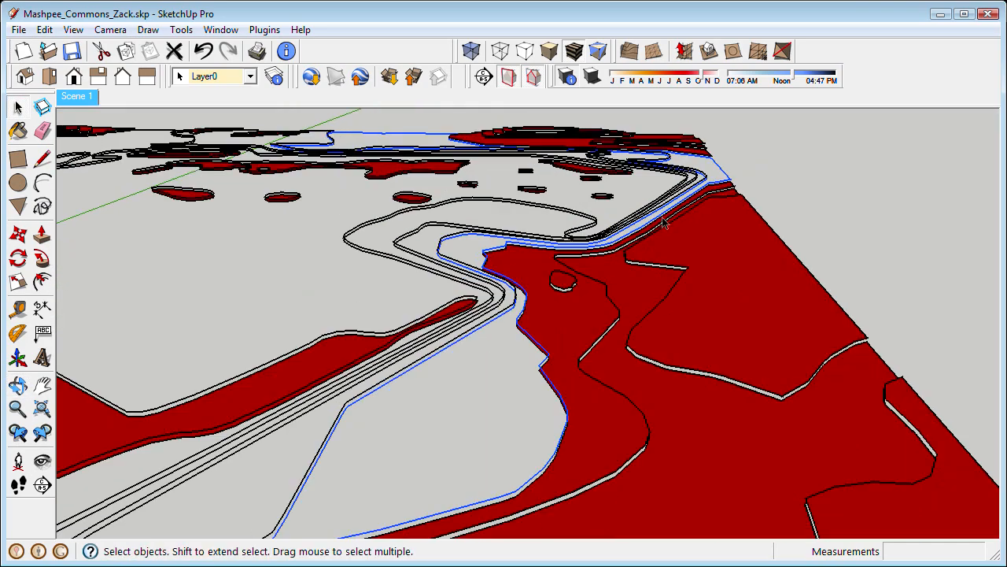
Erase the long border stretch that connects the selected contours along the terrain's back edge
{"action": "middle_click_drag", "start_coordinate": [677, 224], "coordinate": [661, 362], "text": "shift"}
{"action": "scroll", "coordinate": [650, 245], "scroll_direction": "up", "scroll_amount": 2}
{"action": "mouse_move", "coordinate": [651, 246]}
{"action": "middle_mouse_down"}
{"action": "mouse_move", "coordinate": [675, 342]}
{"action": "mouse_move", "coordinate": [634, 383]}
{"action": "mouse_move", "coordinate": [782, 407]}
{"action": "mouse_move", "coordinate": [795, 426]}
{"action": "mouse_move", "coordinate": [727, 416]}
{"action": "mouse_move", "coordinate": [693, 443]}
{"action": "mouse_move", "coordinate": [174, 474]}
{"action": "mouse_move", "coordinate": [270, 391]}
{"action": "mouse_move", "coordinate": [234, 369]}
{"action": "mouse_move", "coordinate": [277, 403]}
{"action": "middle_mouse_up"}
{"action": "key", "text": "e"}
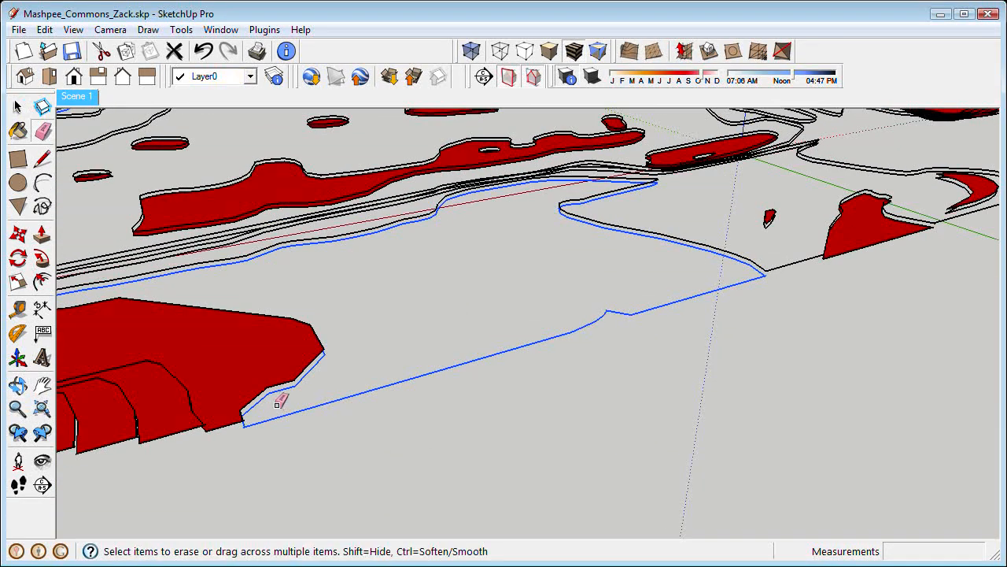
{"action": "left_click", "coordinate": [279, 419]}
{"action": "mouse_move", "coordinate": [658, 305]}
{"action": "middle_mouse_down"}
{"action": "mouse_move", "coordinate": [562, 373]}
{"action": "mouse_move", "coordinate": [551, 396]}
{"action": "middle_mouse_up"}
{"action": "left_click_drag", "start_coordinate": [550, 417], "coordinate": [546, 454]}
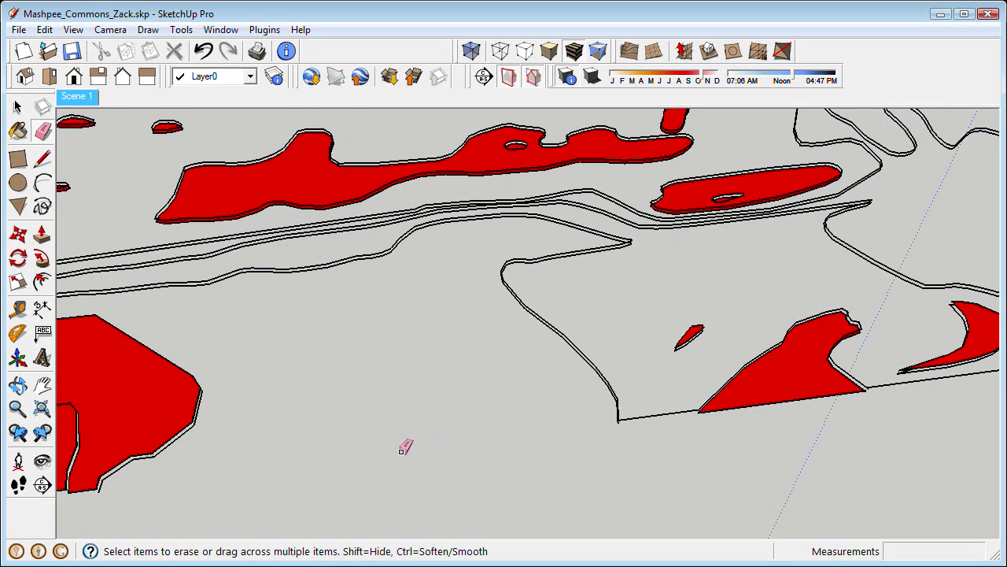
Erase the back border segments between the red terraces and the contours around the lens-shaped red face, undoing the stray erasure
{"action": "mouse_move", "coordinate": [402, 450]}
{"action": "middle_mouse_down"}
{"action": "mouse_move", "coordinate": [569, 322]}
{"action": "mouse_move", "coordinate": [571, 394]}
{"action": "mouse_move", "coordinate": [556, 383]}
{"action": "mouse_move", "coordinate": [603, 382]}
{"action": "mouse_move", "coordinate": [353, 354]}
{"action": "mouse_move", "coordinate": [551, 386]}
{"action": "mouse_move", "coordinate": [836, 306]}
{"action": "mouse_move", "coordinate": [535, 342]}
{"action": "mouse_move", "coordinate": [492, 418]}
{"action": "mouse_move", "coordinate": [456, 402]}
{"action": "mouse_move", "coordinate": [495, 417]}
{"action": "mouse_move", "coordinate": [412, 430]}
{"action": "mouse_move", "coordinate": [409, 405]}
{"action": "middle_mouse_up"}
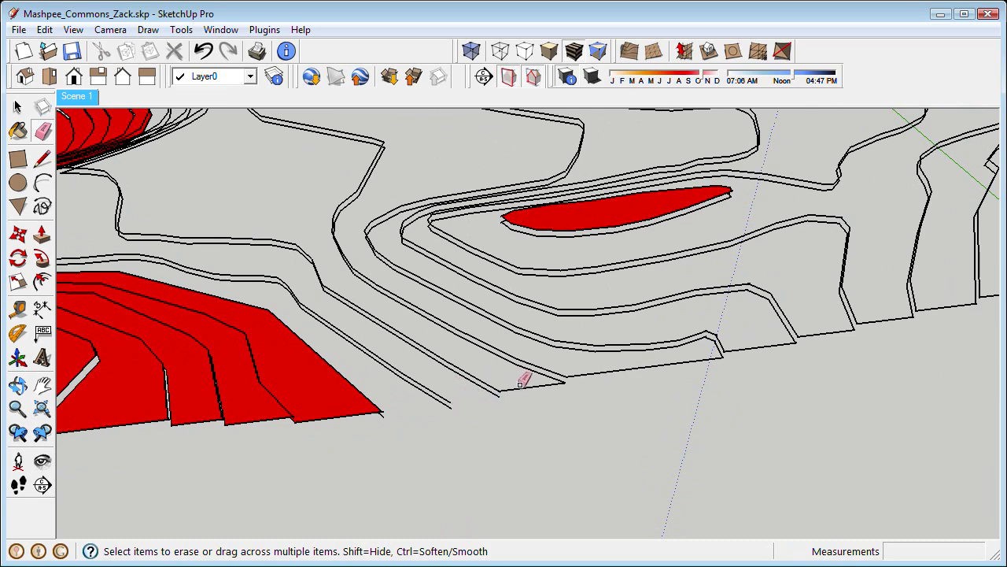
{"action": "middle_click_drag", "start_coordinate": [752, 341], "coordinate": [650, 336]}
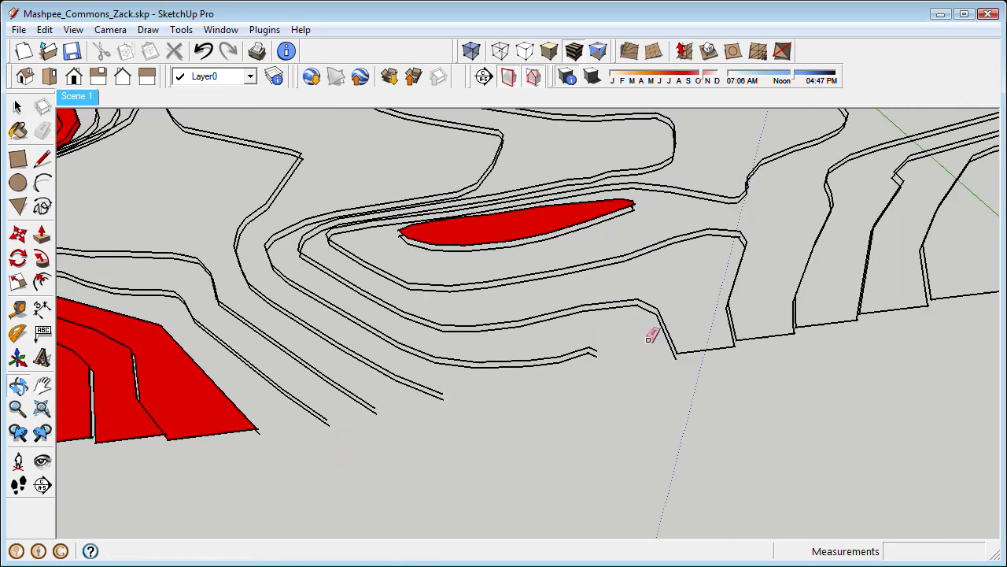
{"action": "middle_click_drag", "start_coordinate": [569, 357], "coordinate": [491, 354], "text": "shift"}
{"action": "scroll", "coordinate": [597, 358], "scroll_direction": "up", "scroll_amount": 2}
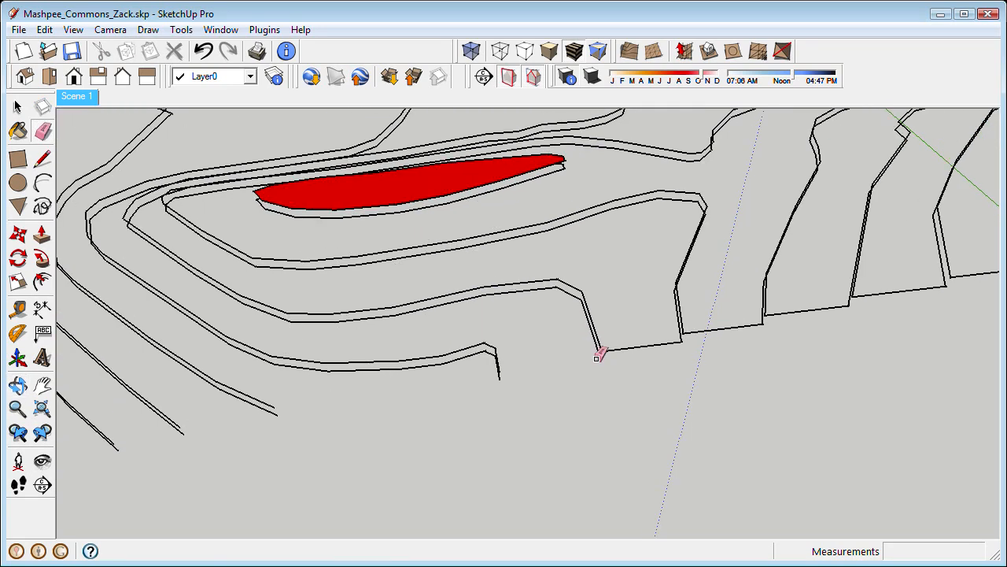
{"action": "key", "text": "ctrl+z"}
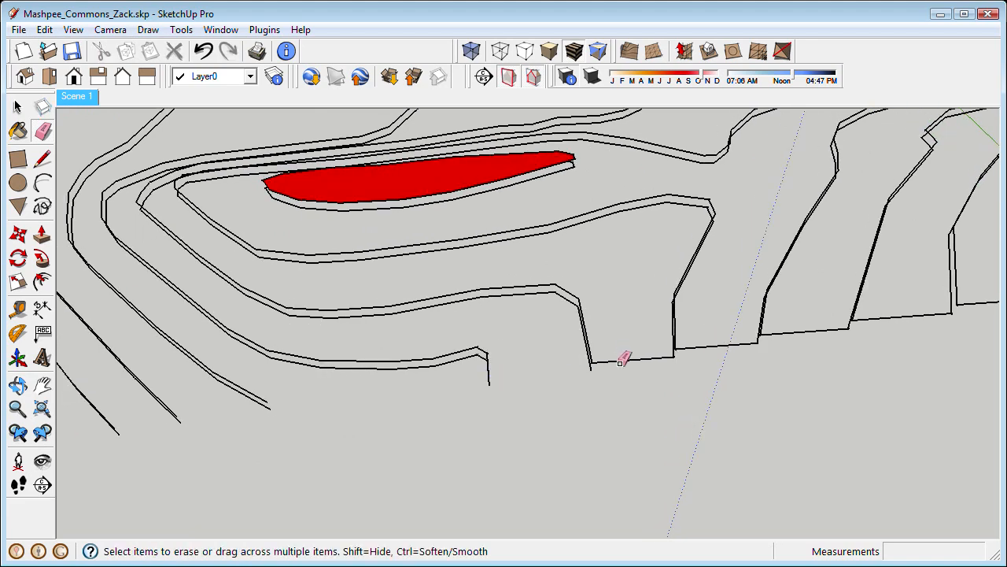
Erase the remaining back border segments between the contour ends beyond the lens-shaped red face, up to the next large red terrace
{"action": "middle_click_drag", "start_coordinate": [707, 347], "coordinate": [472, 349]}
{"action": "mouse_move", "coordinate": [622, 338]}
{"action": "middle_mouse_down"}
{"action": "mouse_move", "coordinate": [509, 355]}
{"action": "mouse_move", "coordinate": [619, 349]}
{"action": "middle_mouse_up"}
{"action": "left_click", "coordinate": [616, 352]}
{"action": "middle_click_drag", "start_coordinate": [844, 308], "coordinate": [490, 348], "text": "shift"}
{"action": "scroll", "coordinate": [504, 349], "scroll_direction": "down", "scroll_amount": 2}
{"action": "middle_click_drag", "start_coordinate": [672, 323], "coordinate": [383, 371], "text": "shift"}
{"action": "scroll", "coordinate": [473, 358], "scroll_direction": "down", "scroll_amount": 2}
{"action": "middle_click_drag", "start_coordinate": [753, 319], "coordinate": [508, 355], "text": "shift"}
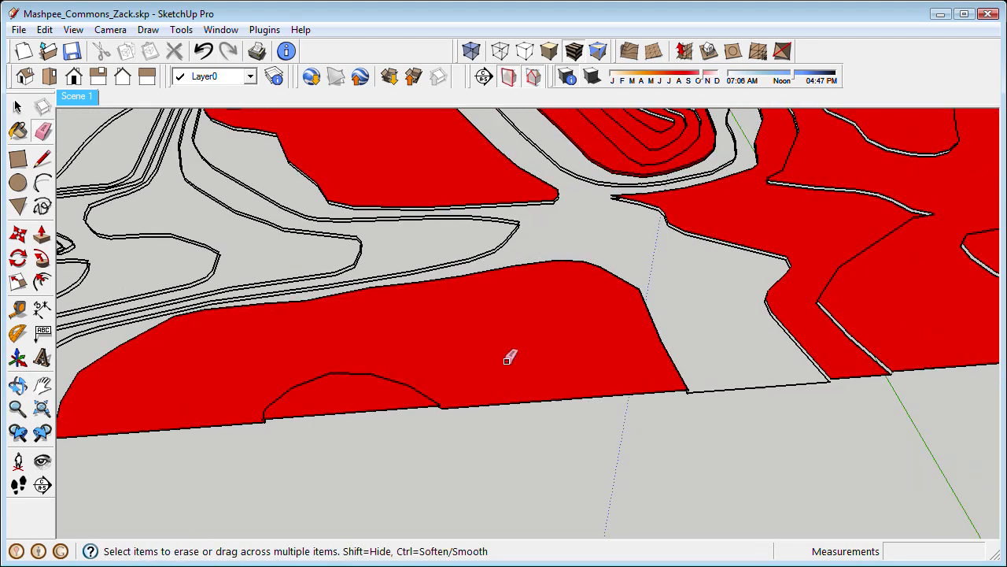
Erase the bare border stretch between the two large red terraces
{"action": "scroll", "coordinate": [671, 383], "scroll_direction": "up", "scroll_amount": 2}
{"action": "mouse_move", "coordinate": [808, 371]}
{"action": "middle_mouse_down", "text": "shift"}
{"action": "mouse_move", "coordinate": [349, 404]}
{"action": "mouse_move", "coordinate": [409, 393]}
{"action": "mouse_move", "coordinate": [535, 468]}
{"action": "mouse_move", "coordinate": [733, 387]}
{"action": "mouse_move", "coordinate": [632, 322]}
{"action": "mouse_move", "coordinate": [724, 338]}
{"action": "middle_mouse_up", "text": "shift"}
{"action": "scroll", "coordinate": [681, 308], "scroll_direction": "down", "scroll_amount": 2}
{"action": "scroll", "coordinate": [706, 455], "scroll_direction": "up", "scroll_amount": 2}
{"action": "key", "text": "space"}
{"action": "scroll", "coordinate": [697, 456], "scroll_direction": "down", "scroll_amount": 2}
{"action": "scroll", "coordinate": [661, 315], "scroll_direction": "up", "scroll_amount": 4}
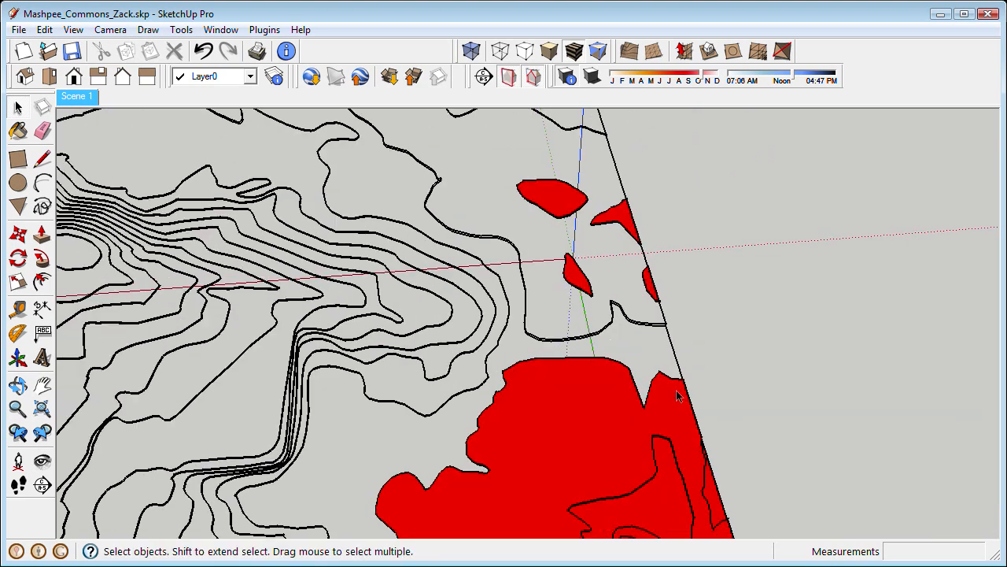
Erase the border segments between the small red faces near the origin and draw a vertical line up from the terrain's near front corner
{"action": "key", "text": "e"}
{"action": "middle_click_drag", "start_coordinate": [639, 220], "coordinate": [657, 308]}
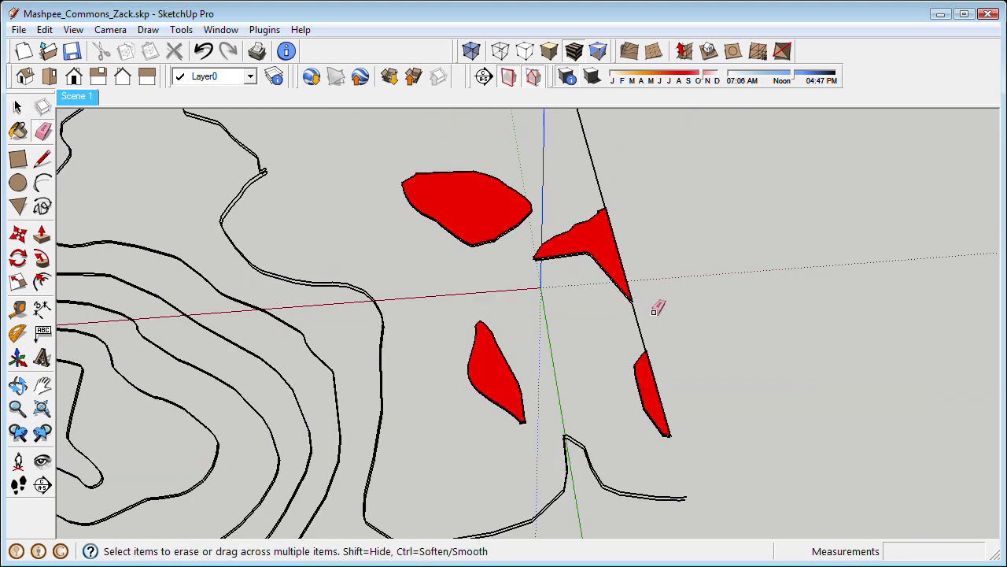
{"action": "mouse_move", "coordinate": [630, 241]}
{"action": "middle_mouse_down"}
{"action": "mouse_move", "coordinate": [616, 242]}
{"action": "mouse_move", "coordinate": [668, 322]}
{"action": "middle_mouse_up"}
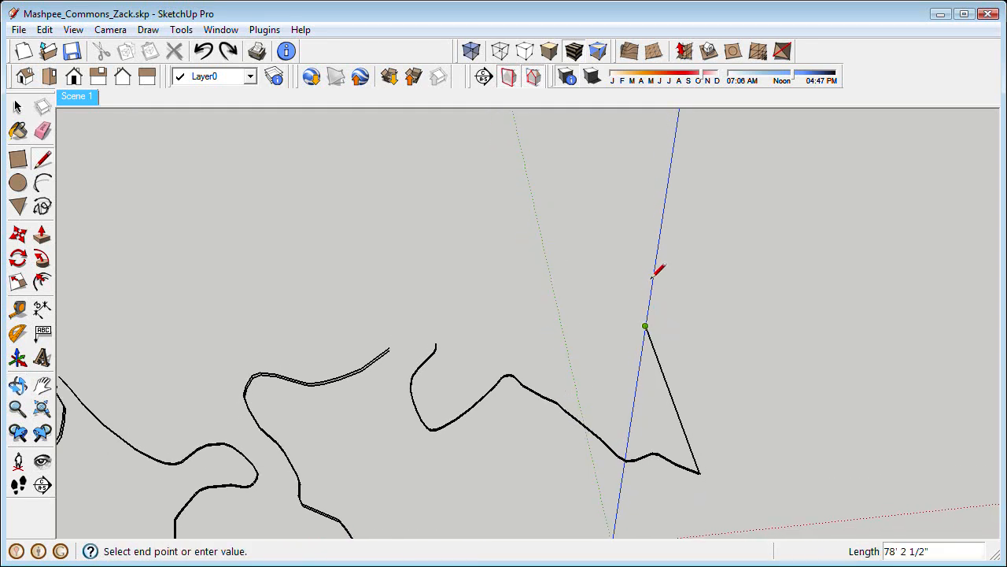
{"action": "mouse_move", "coordinate": [656, 362]}
{"action": "middle_mouse_down"}
{"action": "mouse_move", "coordinate": [497, 317]}
{"action": "mouse_move", "coordinate": [553, 342]}
{"action": "mouse_move", "coordinate": [648, 359]}
{"action": "mouse_move", "coordinate": [429, 354]}
{"action": "mouse_move", "coordinate": [578, 355]}
{"action": "middle_mouse_up"}
Draw a vertical line up from the terrain's far front corner and erase the adjoining border segments between the contours
{"action": "scroll", "coordinate": [577, 355], "scroll_direction": "up", "scroll_amount": 3}
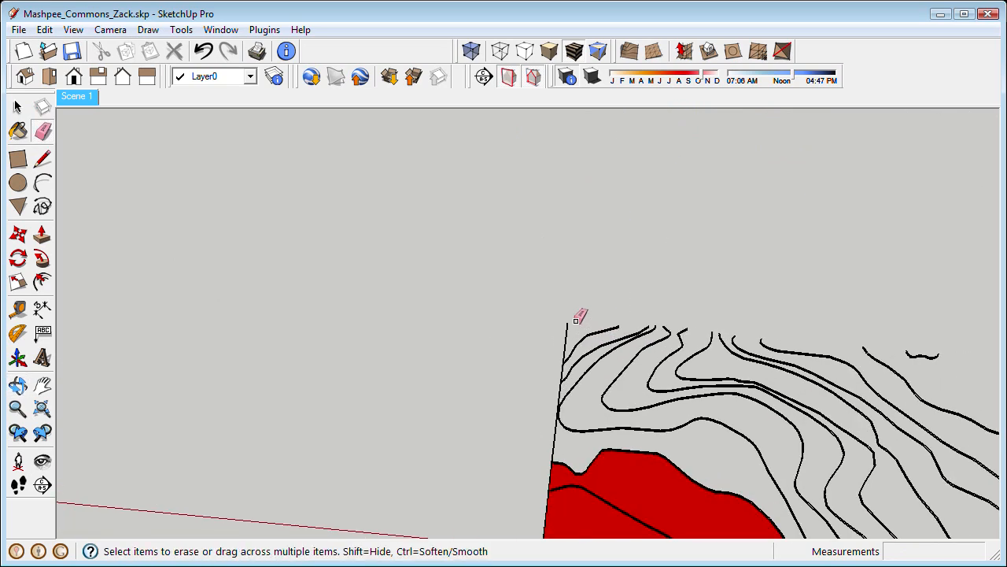
{"action": "scroll", "coordinate": [568, 330], "scroll_direction": "up", "scroll_amount": 2}
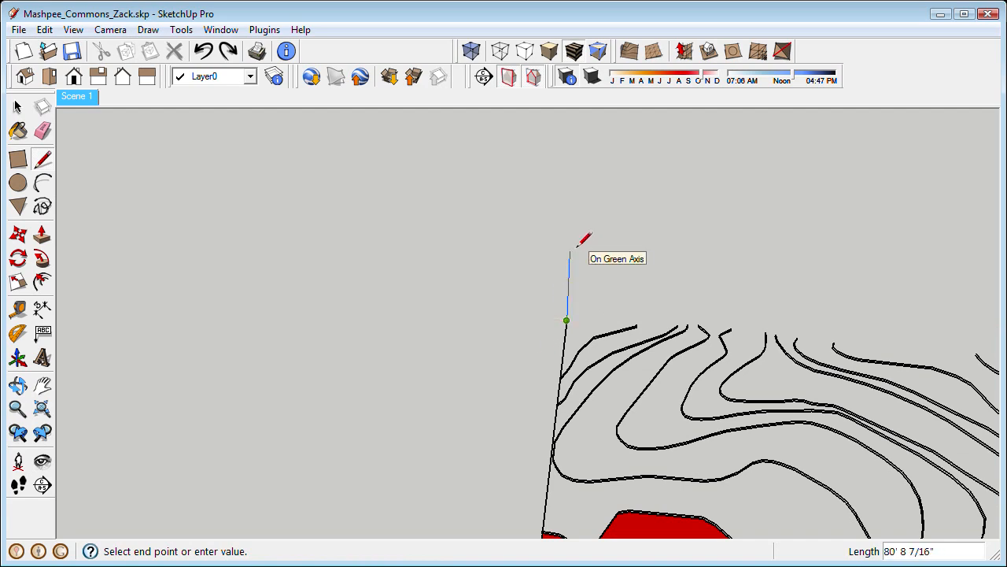
{"action": "mouse_move", "coordinate": [559, 339]}
{"action": "middle_mouse_down"}
{"action": "mouse_move", "coordinate": [578, 322]}
{"action": "mouse_move", "coordinate": [578, 301]}
{"action": "mouse_move", "coordinate": [589, 402]}
{"action": "mouse_move", "coordinate": [566, 352]}
{"action": "mouse_move", "coordinate": [577, 378]}
{"action": "middle_mouse_up"}
{"action": "scroll", "coordinate": [556, 342], "scroll_direction": "up", "scroll_amount": 6}
{"action": "left_click_drag", "start_coordinate": [562, 382], "coordinate": [583, 384]}
{"action": "mouse_move", "coordinate": [622, 271]}
{"action": "middle_mouse_down", "text": "shift"}
{"action": "mouse_move", "coordinate": [606, 333]}
{"action": "mouse_move", "coordinate": [488, 376]}
{"action": "mouse_move", "coordinate": [476, 344]}
{"action": "middle_mouse_up", "text": "shift"}
{"action": "scroll", "coordinate": [732, 259], "scroll_direction": "up", "scroll_amount": 5}
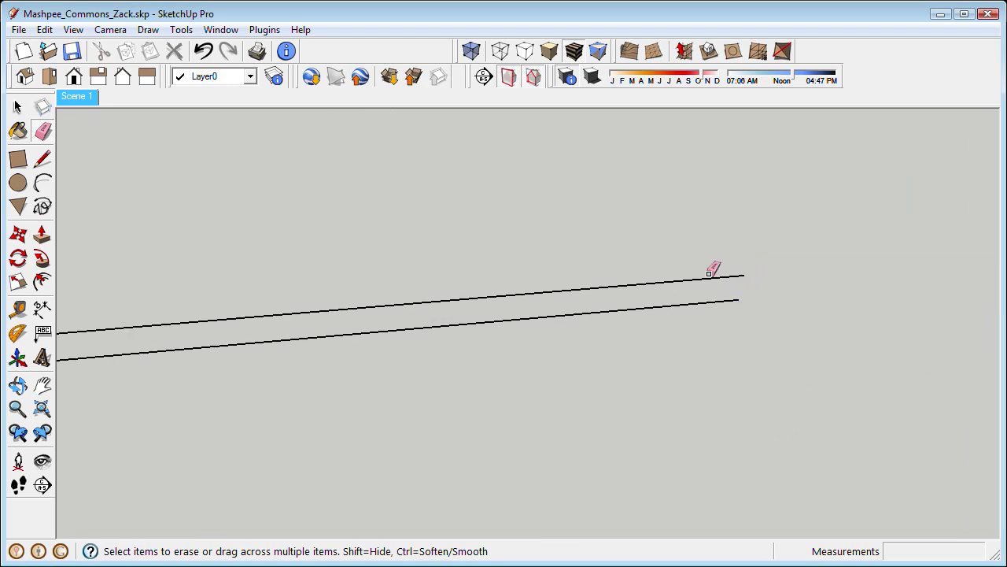
Check the contour ends along the front edge, back to the small red faces near the origin, for leftover border segments
{"action": "scroll", "coordinate": [711, 271], "scroll_direction": "down", "scroll_amount": 3}
{"action": "mouse_move", "coordinate": [711, 270]}
{"action": "middle_mouse_down"}
{"action": "mouse_move", "coordinate": [495, 225]}
{"action": "mouse_move", "coordinate": [535, 263]}
{"action": "mouse_move", "coordinate": [349, 251]}
{"action": "mouse_move", "coordinate": [513, 263]}
{"action": "mouse_move", "coordinate": [455, 288]}
{"action": "mouse_move", "coordinate": [602, 356]}
{"action": "mouse_move", "coordinate": [549, 365]}
{"action": "middle_mouse_up"}
{"action": "mouse_move", "coordinate": [445, 346]}
{"action": "middle_mouse_down"}
{"action": "mouse_move", "coordinate": [366, 275]}
{"action": "mouse_move", "coordinate": [337, 351]}
{"action": "middle_mouse_up"}
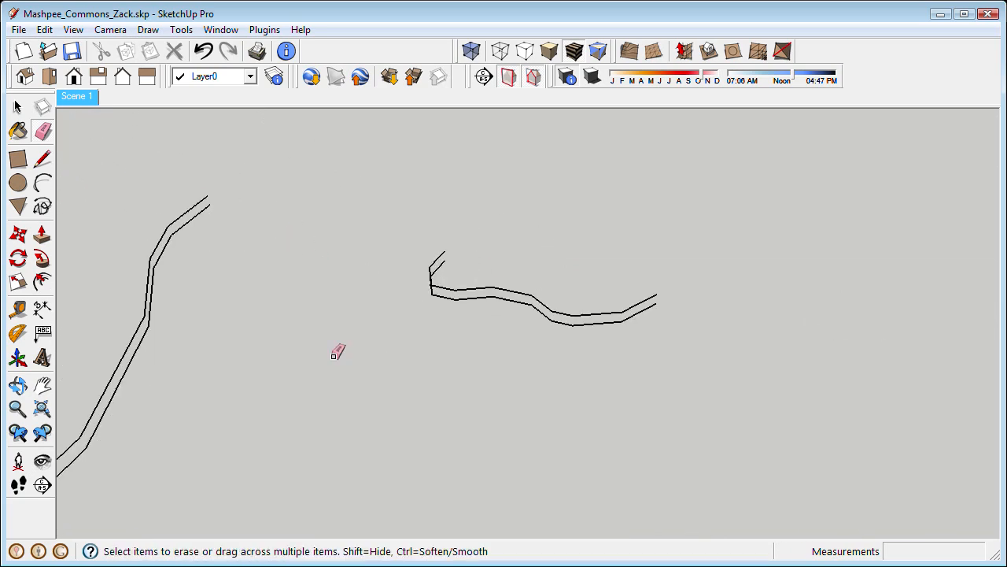
{"action": "scroll", "coordinate": [517, 309], "scroll_direction": "down", "scroll_amount": 5}
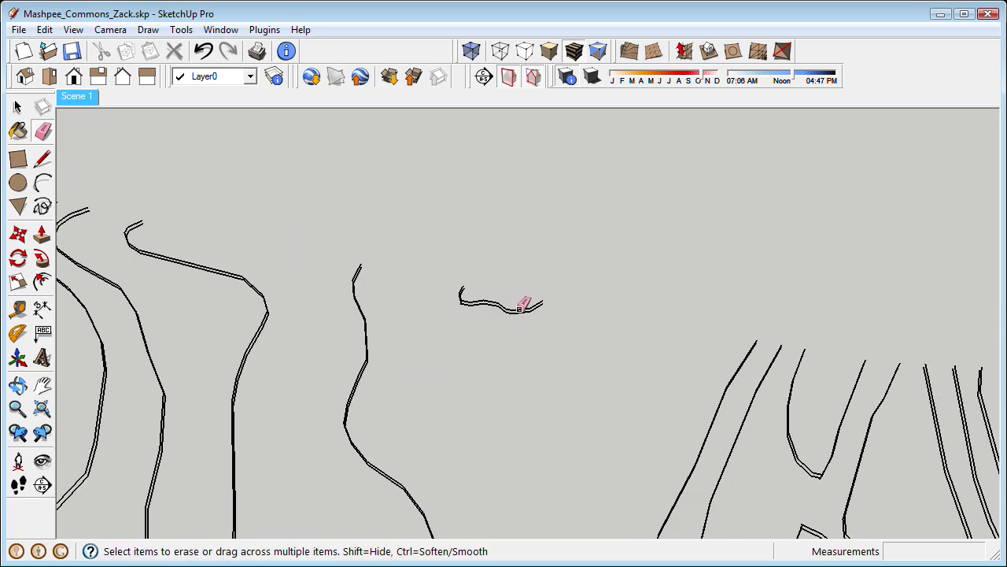
{"action": "key", "text": "space"}
{"action": "scroll", "coordinate": [523, 305], "scroll_direction": "down", "scroll_amount": 2}
{"action": "mouse_move", "coordinate": [516, 306]}
{"action": "middle_mouse_down", "text": "shift"}
{"action": "mouse_move", "coordinate": [464, 298]}
{"action": "mouse_move", "coordinate": [554, 341]}
{"action": "mouse_move", "coordinate": [540, 387]}
{"action": "mouse_move", "coordinate": [535, 353]}
{"action": "mouse_move", "coordinate": [645, 399]}
{"action": "middle_mouse_up", "text": "shift"}
{"action": "scroll", "coordinate": [647, 370], "scroll_direction": "down", "scroll_amount": 3}
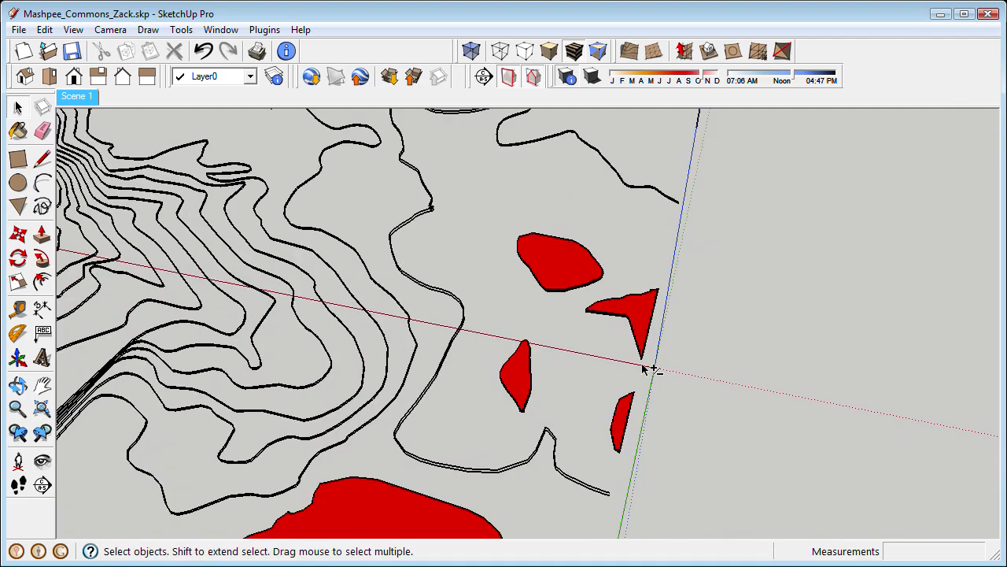
Erase the leftover border edges beside the small red faces near the origin
{"action": "scroll", "coordinate": [646, 315], "scroll_direction": "up", "scroll_amount": 4}
{"action": "mouse_move", "coordinate": [646, 315]}
{"action": "middle_mouse_down"}
{"action": "mouse_move", "coordinate": [594, 335]}
{"action": "mouse_move", "coordinate": [583, 354]}
{"action": "mouse_move", "coordinate": [731, 315]}
{"action": "mouse_move", "coordinate": [609, 370]}
{"action": "mouse_move", "coordinate": [629, 405]}
{"action": "mouse_move", "coordinate": [715, 231]}
{"action": "middle_mouse_up"}
{"action": "key", "text": "e"}
{"action": "left_click", "coordinate": [639, 367]}
{"action": "left_click", "coordinate": [593, 390]}
{"action": "mouse_move", "coordinate": [590, 392]}
{"action": "middle_mouse_down"}
{"action": "mouse_move", "coordinate": [659, 407]}
{"action": "mouse_move", "coordinate": [596, 295]}
{"action": "mouse_move", "coordinate": [511, 355]}
{"action": "mouse_move", "coordinate": [675, 385]}
{"action": "mouse_move", "coordinate": [764, 320]}
{"action": "mouse_move", "coordinate": [564, 375]}
{"action": "mouse_move", "coordinate": [664, 364]}
{"action": "mouse_move", "coordinate": [585, 386]}
{"action": "mouse_move", "coordinate": [634, 369]}
{"action": "middle_mouse_up"}
{"action": "left_click", "coordinate": [691, 371]}
{"action": "left_click", "coordinate": [528, 367]}
Mark the bare terrain corner beside the red patches with a short vertical line and erase the two border edges meeting there
{"action": "scroll", "coordinate": [530, 363], "scroll_direction": "down", "scroll_amount": 5}
{"action": "scroll", "coordinate": [622, 375], "scroll_direction": "up", "scroll_amount": 5}
{"action": "scroll", "coordinate": [551, 375], "scroll_direction": "down", "scroll_amount": 5}
{"action": "scroll", "coordinate": [520, 402], "scroll_direction": "up", "scroll_amount": 2}
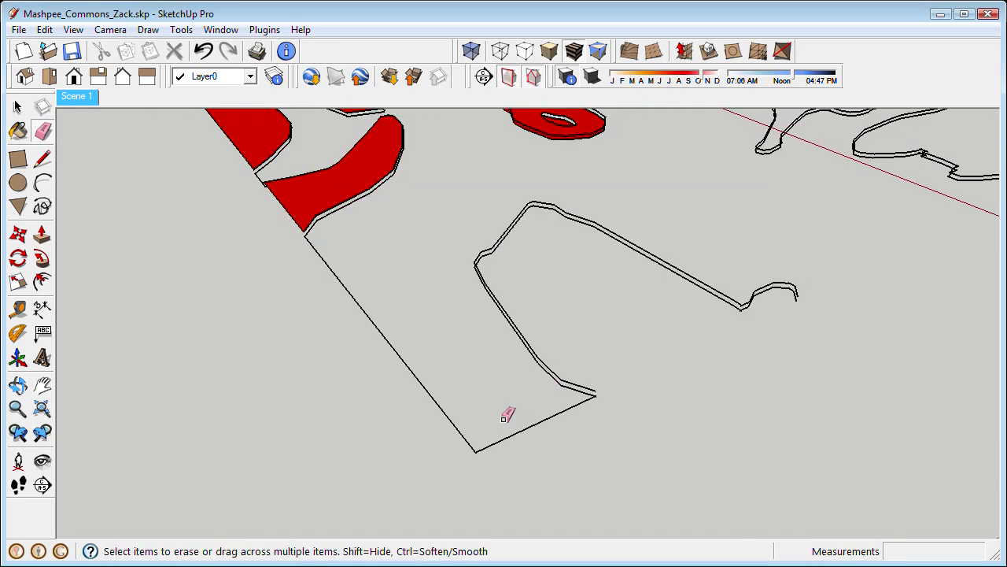
{"action": "scroll", "coordinate": [555, 401], "scroll_direction": "down", "scroll_amount": 3}
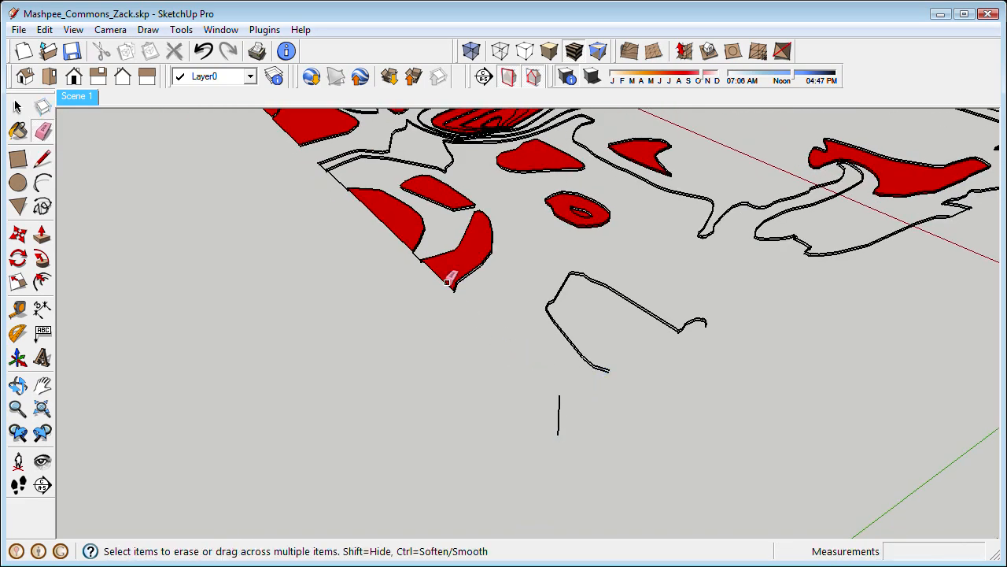
Erase the border segments along the terrain side beyond the red patches, including the edge beside the small half-round red face
{"action": "middle_click_drag", "start_coordinate": [448, 281], "coordinate": [595, 401]}
{"action": "scroll", "coordinate": [598, 404], "scroll_direction": "up", "scroll_amount": 3}
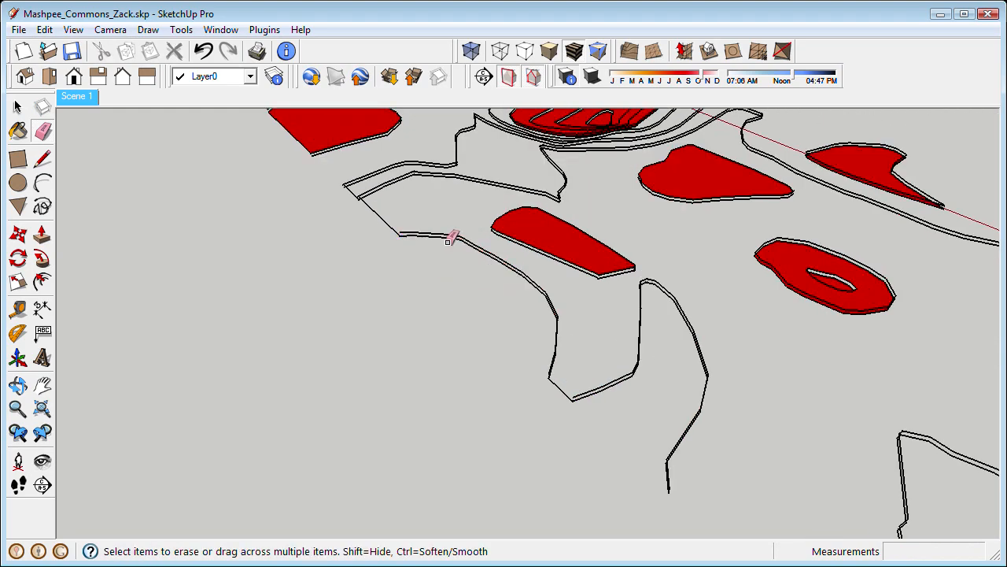
{"action": "mouse_move", "coordinate": [456, 253]}
{"action": "middle_mouse_down", "text": "shift"}
{"action": "mouse_move", "coordinate": [661, 438]}
{"action": "mouse_move", "coordinate": [746, 500]}
{"action": "middle_mouse_up", "text": "shift"}
{"action": "left_click", "coordinate": [513, 328]}
{"action": "middle_click_drag", "start_coordinate": [479, 268], "coordinate": [581, 377], "text": "shift"}
{"action": "scroll", "coordinate": [547, 364], "scroll_direction": "up", "scroll_amount": 2}
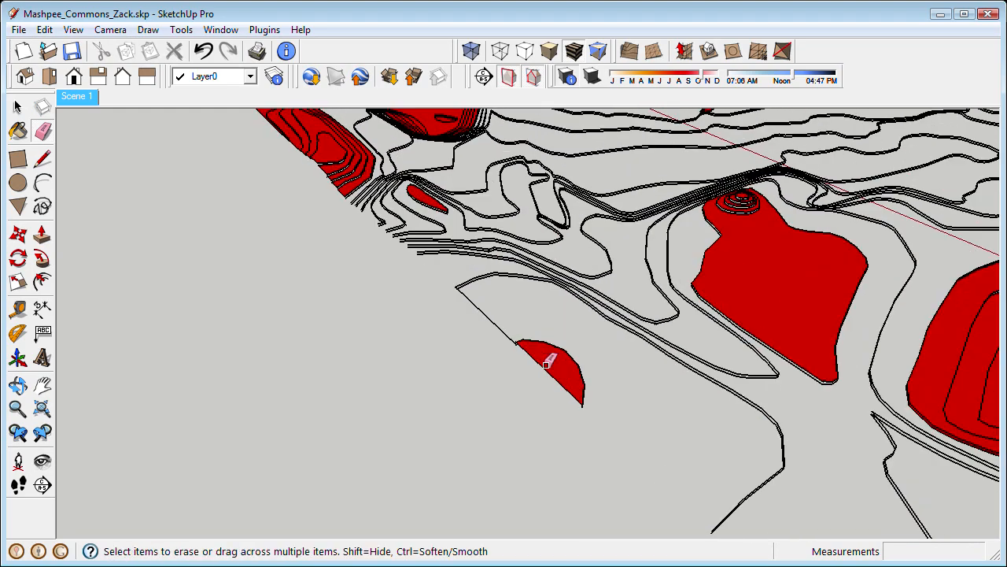
{"action": "left_click_drag", "start_coordinate": [478, 333], "coordinate": [476, 336]}
Erase the border edges along the large stepped red faces on the same terrain side
{"action": "middle_click_drag", "start_coordinate": [496, 328], "coordinate": [591, 436], "text": "shift"}
{"action": "scroll", "coordinate": [524, 301], "scroll_direction": "up", "scroll_amount": 3}
{"action": "middle_click_drag", "start_coordinate": [520, 315], "coordinate": [679, 491], "text": "shift"}
{"action": "scroll", "coordinate": [604, 452], "scroll_direction": "up", "scroll_amount": 2}
{"action": "scroll", "coordinate": [602, 457], "scroll_direction": "up", "scroll_amount": 4}
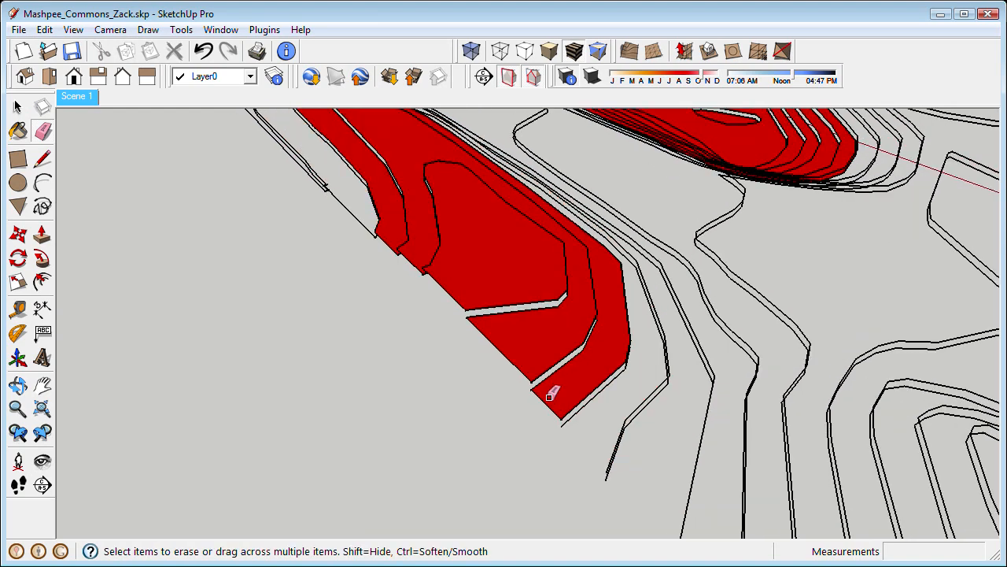
{"action": "middle_click_drag", "start_coordinate": [529, 308], "coordinate": [659, 410], "text": "shift"}
{"action": "scroll", "coordinate": [586, 375], "scroll_direction": "up", "scroll_amount": 2}
{"action": "left_click", "coordinate": [575, 388]}
{"action": "middle_click_drag", "start_coordinate": [562, 349], "coordinate": [625, 395], "text": "shift"}
{"action": "left_click", "coordinate": [560, 392]}
Erase the border edges around the narrow strip of closely spaced contours and on toward the next terrain corner
{"action": "middle_click_drag", "start_coordinate": [418, 245], "coordinate": [543, 351], "text": "shift"}
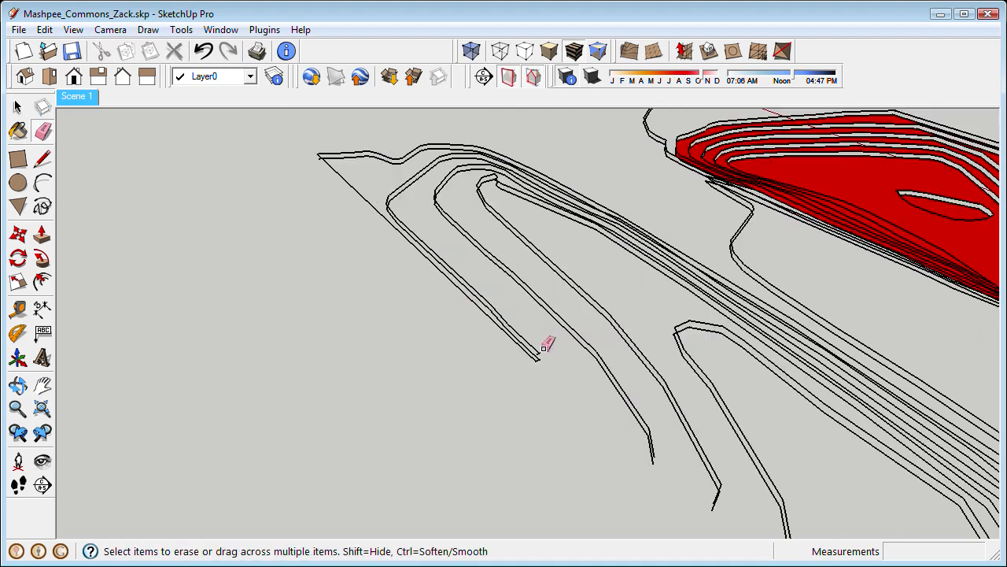
{"action": "scroll", "coordinate": [513, 335], "scroll_direction": "up", "scroll_amount": 5}
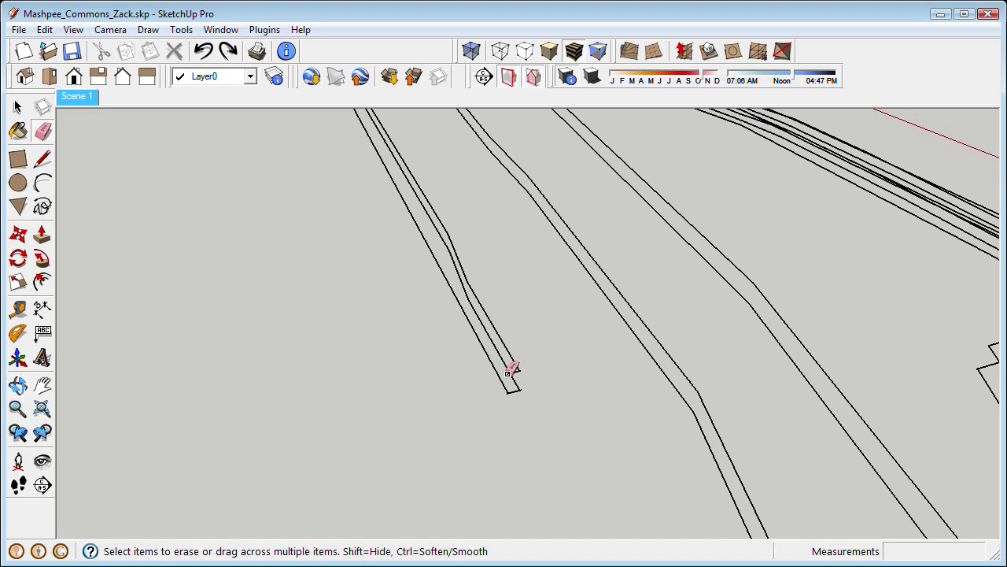
{"action": "mouse_move", "coordinate": [395, 357]}
{"action": "middle_mouse_down"}
{"action": "mouse_move", "coordinate": [367, 265]}
{"action": "mouse_move", "coordinate": [441, 265]}
{"action": "mouse_move", "coordinate": [461, 316]}
{"action": "mouse_move", "coordinate": [442, 314]}
{"action": "middle_mouse_up"}
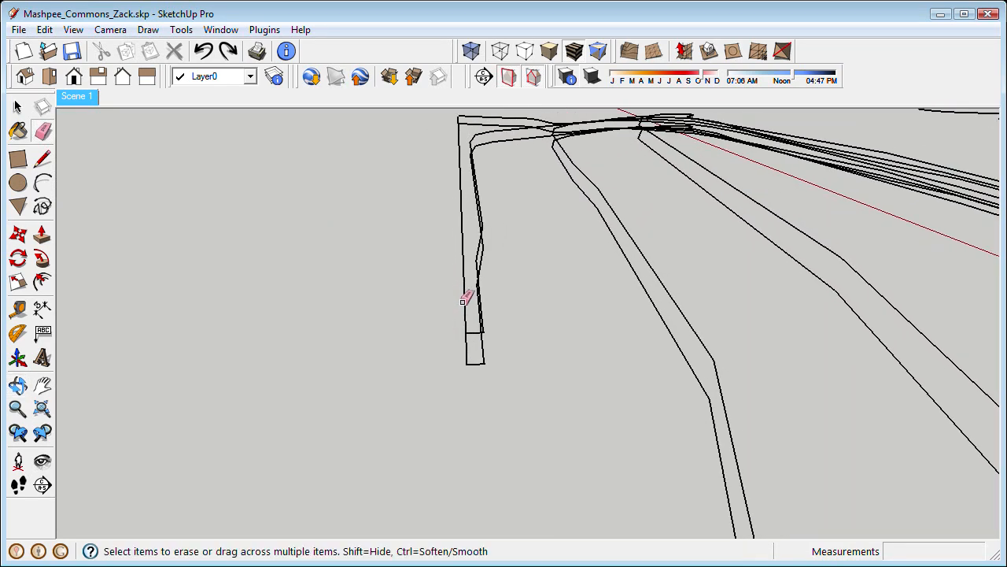
{"action": "mouse_move", "coordinate": [465, 229]}
{"action": "middle_mouse_down"}
{"action": "mouse_move", "coordinate": [535, 506]}
{"action": "mouse_move", "coordinate": [547, 344]}
{"action": "mouse_move", "coordinate": [591, 378]}
{"action": "mouse_move", "coordinate": [545, 349]}
{"action": "mouse_move", "coordinate": [614, 500]}
{"action": "middle_mouse_up"}
{"action": "scroll", "coordinate": [548, 372], "scroll_direction": "up", "scroll_amount": 2}
{"action": "mouse_move", "coordinate": [547, 354]}
{"action": "middle_mouse_down"}
{"action": "mouse_move", "coordinate": [603, 493]}
{"action": "mouse_move", "coordinate": [591, 457]}
{"action": "mouse_move", "coordinate": [637, 490]}
{"action": "mouse_move", "coordinate": [660, 373]}
{"action": "mouse_move", "coordinate": [634, 450]}
{"action": "mouse_move", "coordinate": [619, 404]}
{"action": "middle_mouse_up"}
{"action": "mouse_move", "coordinate": [567, 292]}
{"action": "middle_mouse_down"}
{"action": "mouse_move", "coordinate": [569, 262]}
{"action": "mouse_move", "coordinate": [611, 382]}
{"action": "mouse_move", "coordinate": [590, 450]}
{"action": "mouse_move", "coordinate": [524, 366]}
{"action": "middle_mouse_up"}
{"action": "left_click_drag", "start_coordinate": [522, 367], "coordinate": [529, 371]}
{"action": "scroll", "coordinate": [544, 380], "scroll_direction": "up", "scroll_amount": 2}
{"action": "left_click_drag", "start_coordinate": [550, 393], "coordinate": [544, 414]}
Undo the border erasure at the terrain corner and draw a vertical line up from that corner point
{"action": "scroll", "coordinate": [550, 431], "scroll_direction": "up", "scroll_amount": 1}
{"action": "scroll", "coordinate": [614, 311], "scroll_direction": "up", "scroll_amount": 1}
{"action": "scroll", "coordinate": [535, 336], "scroll_direction": "up", "scroll_amount": 3}
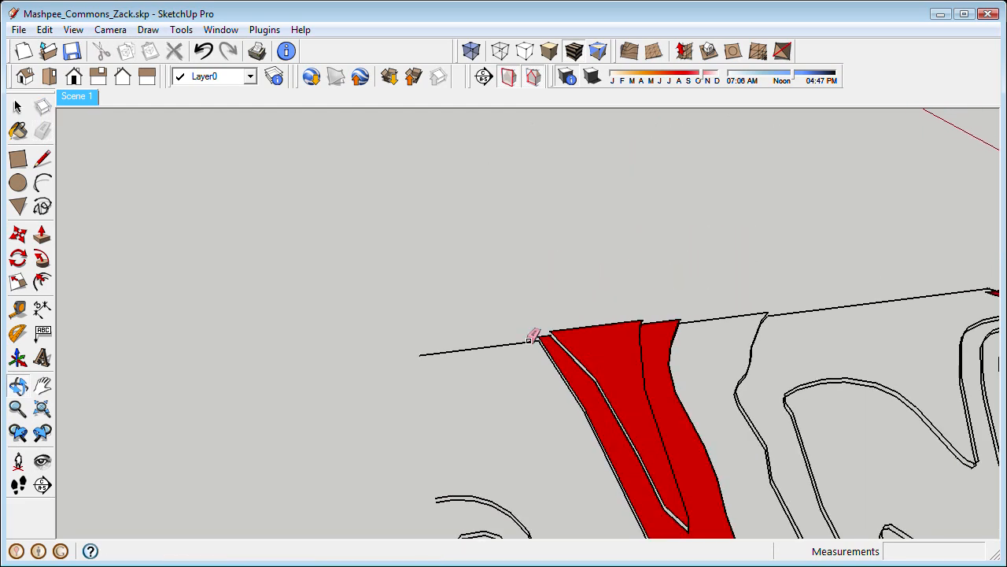
{"action": "left_click", "coordinate": [536, 325]}
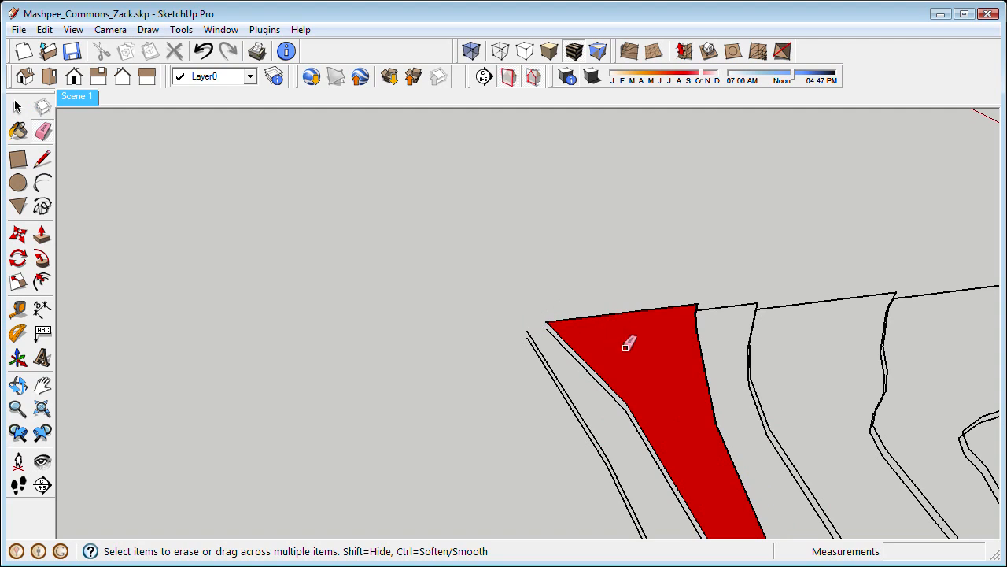
{"action": "key", "text": "ctrl+z"}
{"action": "middle_click_drag", "start_coordinate": [661, 321], "coordinate": [664, 317]}
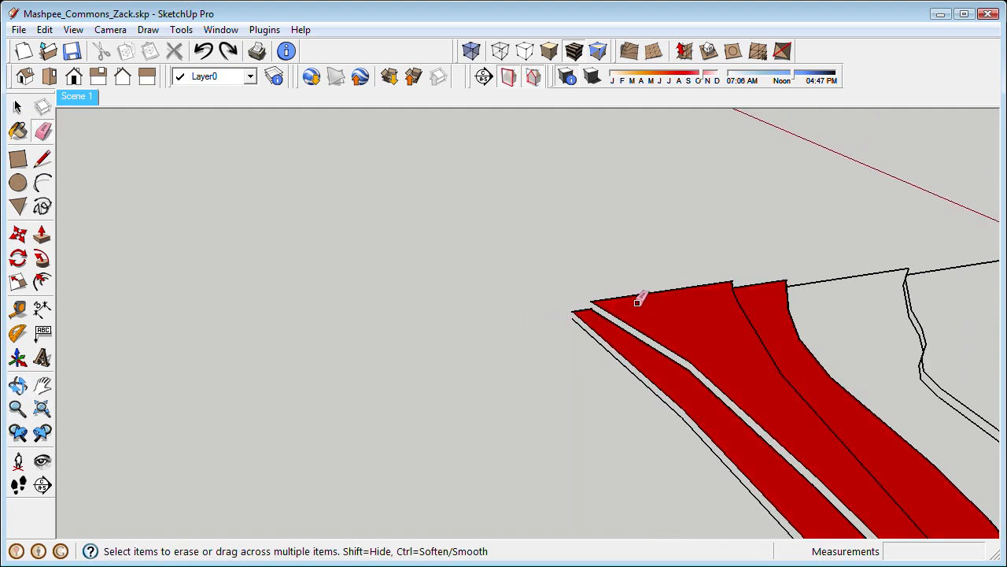
{"action": "scroll", "coordinate": [638, 303], "scroll_direction": "down", "scroll_amount": 1}
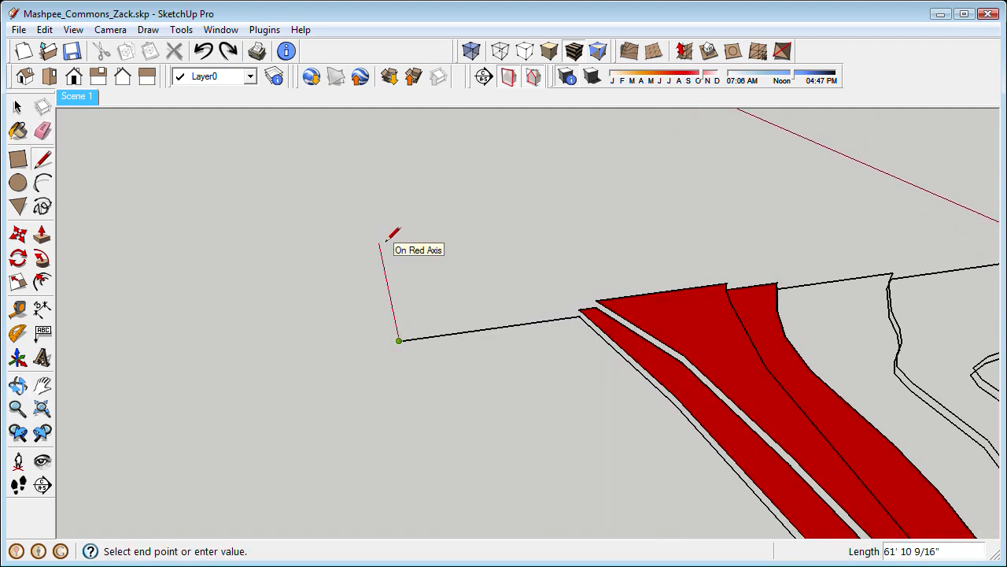
Erase the border segments from the marked corner past the narrow red faces and the following contour ends
{"action": "left_click", "coordinate": [463, 332]}
{"action": "middle_click_drag", "start_coordinate": [685, 370], "coordinate": [630, 385]}
{"action": "scroll", "coordinate": [596, 294], "scroll_direction": "up", "scroll_amount": 2}
{"action": "left_click", "coordinate": [592, 297]}
{"action": "left_click", "coordinate": [659, 282]}
{"action": "middle_click_drag", "start_coordinate": [662, 295], "coordinate": [606, 307]}
{"action": "middle_click_drag", "start_coordinate": [606, 307], "coordinate": [329, 348], "text": "shift"}
{"action": "middle_click_drag", "start_coordinate": [643, 315], "coordinate": [496, 336], "text": "shift"}
{"action": "left_click", "coordinate": [663, 318]}
{"action": "middle_click_drag", "start_coordinate": [695, 318], "coordinate": [398, 383], "text": "shift"}
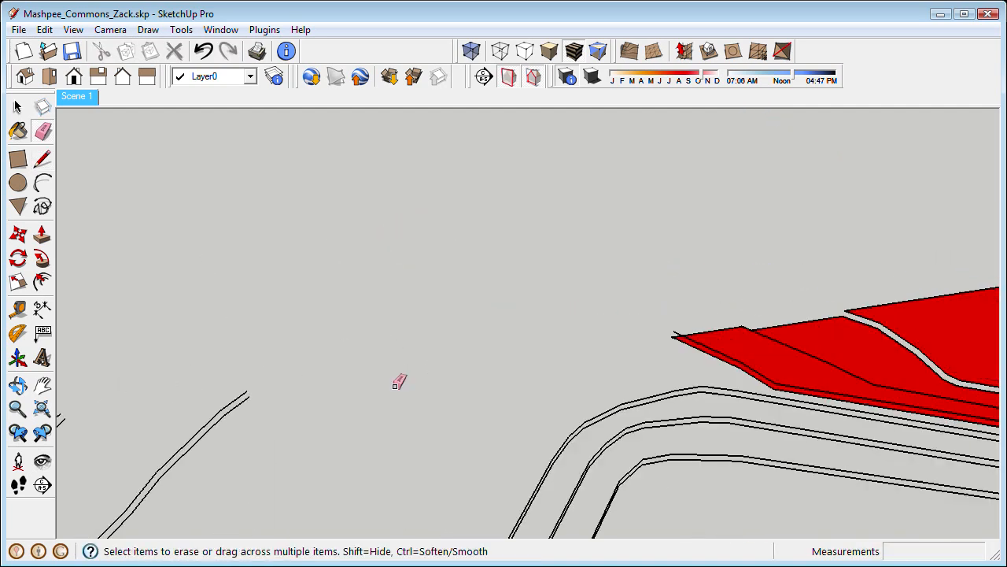
Erase the border edges of the wedge-shaped red faces and between the contour ends beyond them
{"action": "scroll", "coordinate": [724, 328], "scroll_direction": "up", "scroll_amount": 1}
{"action": "left_click", "coordinate": [715, 327]}
{"action": "middle_click_drag", "start_coordinate": [699, 331], "coordinate": [607, 365], "text": "shift"}
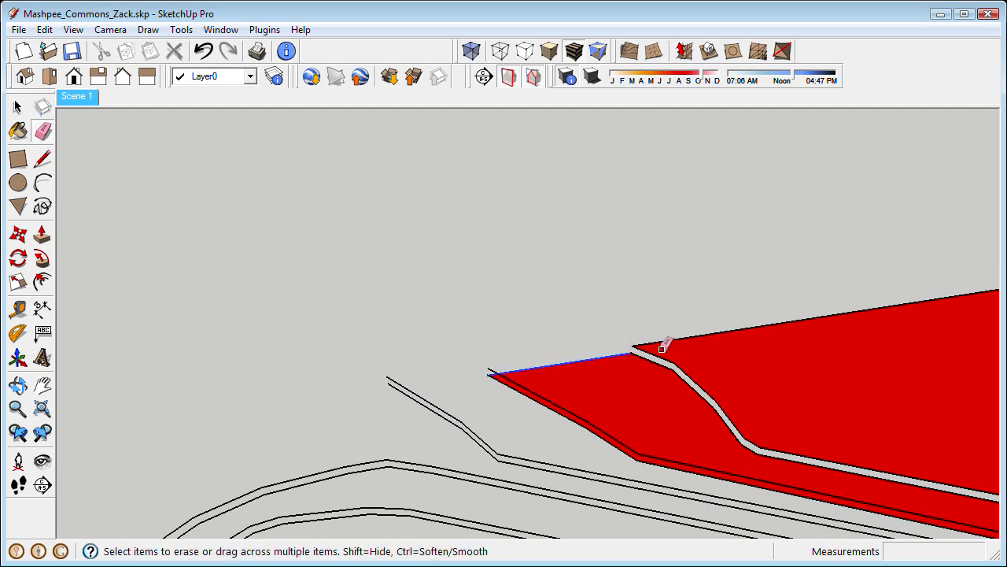
{"action": "left_click", "coordinate": [711, 333]}
{"action": "middle_click_drag", "start_coordinate": [797, 333], "coordinate": [288, 425], "text": "shift"}
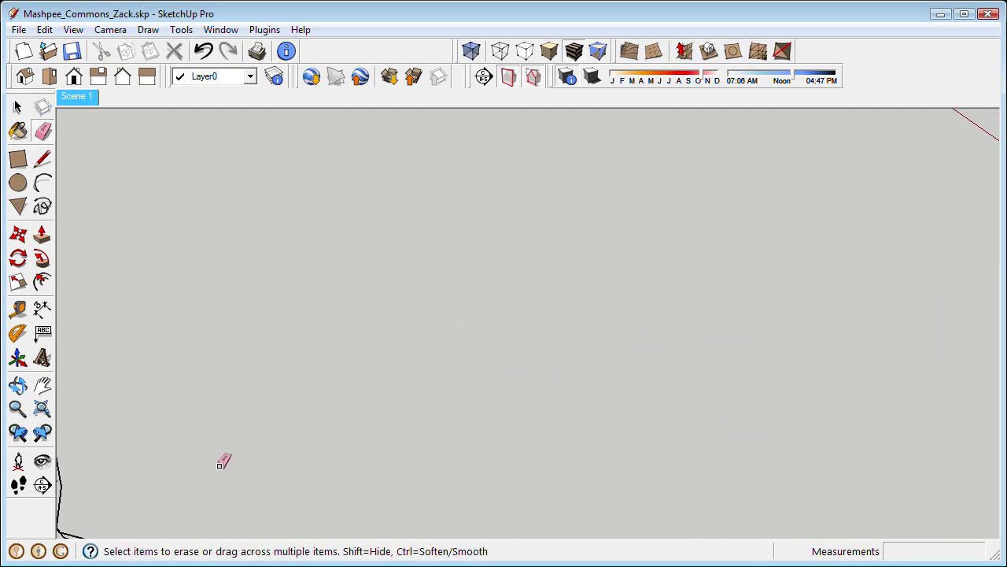
{"action": "mouse_move", "coordinate": [155, 489]}
{"action": "middle_mouse_down", "text": "shift"}
{"action": "mouse_move", "coordinate": [333, 423]}
{"action": "mouse_move", "coordinate": [331, 439]}
{"action": "mouse_move", "coordinate": [642, 365]}
{"action": "mouse_move", "coordinate": [661, 386]}
{"action": "middle_mouse_up", "text": "shift"}
{"action": "scroll", "coordinate": [659, 389], "scroll_direction": "up", "scroll_amount": 3}
{"action": "left_click", "coordinate": [549, 384]}
{"action": "left_click", "coordinate": [675, 361]}
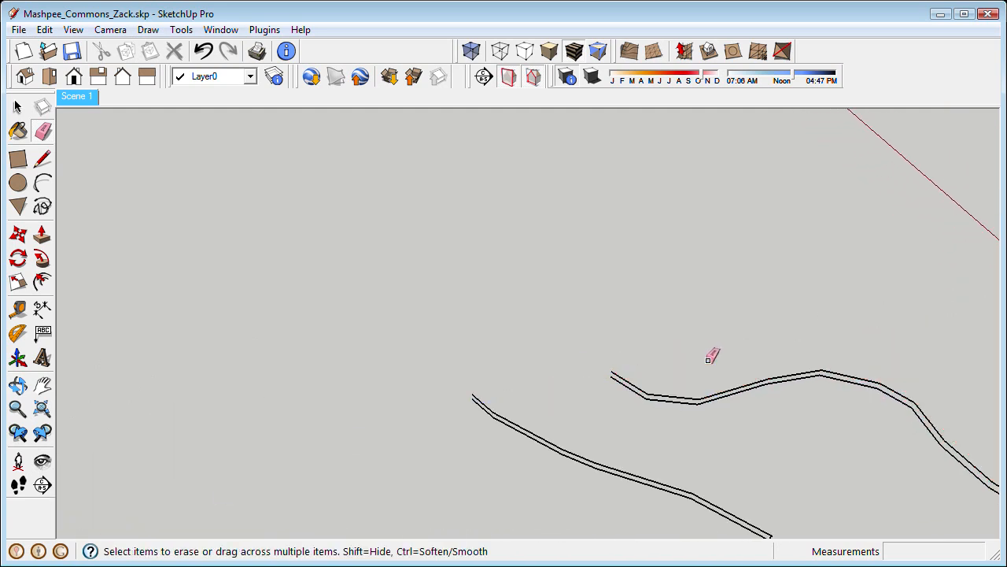
Erase the next border edges along the stepped red faces approaching the red axis
{"action": "middle_click_drag", "start_coordinate": [972, 346], "coordinate": [503, 423], "text": "shift"}
{"action": "left_click", "coordinate": [542, 377]}
{"action": "left_click", "coordinate": [608, 361]}
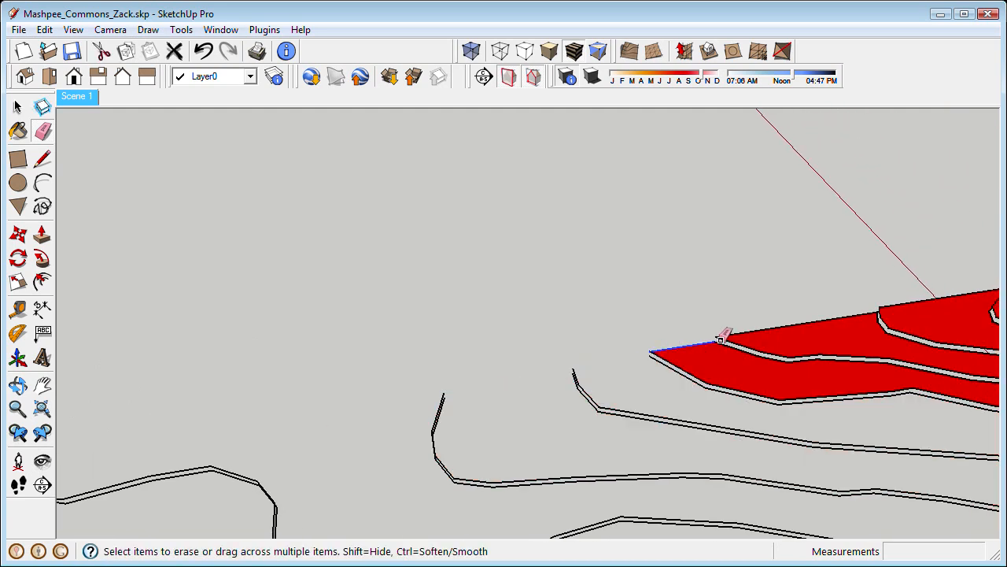
{"action": "middle_click_drag", "start_coordinate": [932, 306], "coordinate": [617, 357], "text": "shift"}
{"action": "left_click", "coordinate": [629, 351]}
{"action": "middle_click_drag", "start_coordinate": [689, 347], "coordinate": [286, 359], "text": "shift"}
{"action": "scroll", "coordinate": [436, 333], "scroll_direction": "up", "scroll_amount": 2}
{"action": "scroll", "coordinate": [436, 333], "scroll_direction": "up", "scroll_amount": 2}
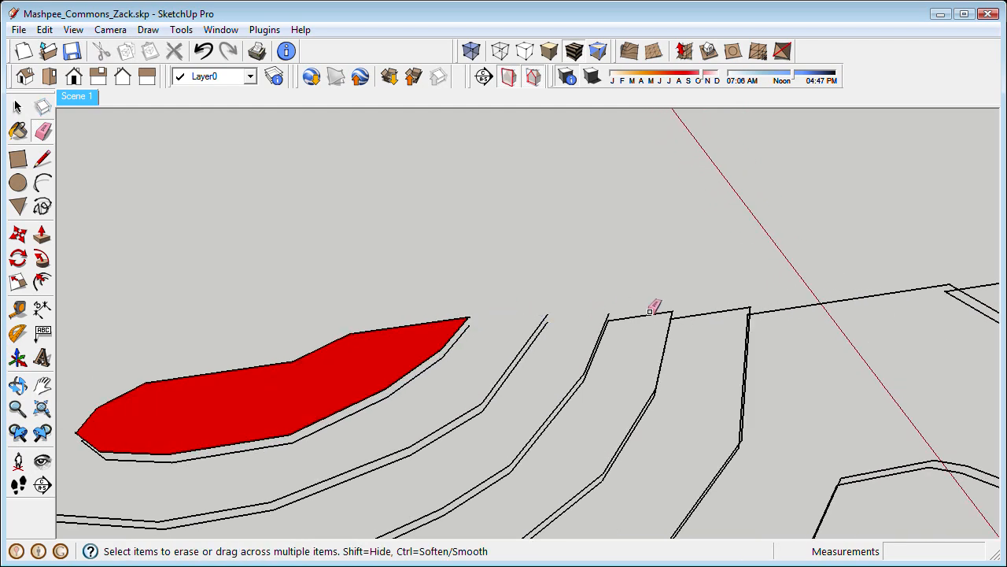
Erase the remaining border segments between the contour ends across the red axis up to the far marked corner
{"action": "middle_click_drag", "start_coordinate": [620, 317], "coordinate": [535, 350], "text": "shift"}
{"action": "mouse_move", "coordinate": [670, 331]}
{"action": "middle_mouse_down", "text": "shift"}
{"action": "mouse_move", "coordinate": [596, 324]}
{"action": "mouse_move", "coordinate": [595, 336]}
{"action": "mouse_move", "coordinate": [538, 335]}
{"action": "middle_mouse_up", "text": "shift"}
{"action": "mouse_move", "coordinate": [639, 324]}
{"action": "middle_mouse_down", "text": "shift"}
{"action": "mouse_move", "coordinate": [463, 348]}
{"action": "mouse_move", "coordinate": [500, 335]}
{"action": "middle_mouse_up", "text": "shift"}
{"action": "scroll", "coordinate": [464, 348], "scroll_direction": "down", "scroll_amount": 1}
{"action": "mouse_move", "coordinate": [692, 324]}
{"action": "middle_mouse_down", "text": "shift"}
{"action": "mouse_move", "coordinate": [517, 334]}
{"action": "mouse_move", "coordinate": [538, 333]}
{"action": "middle_mouse_up", "text": "shift"}
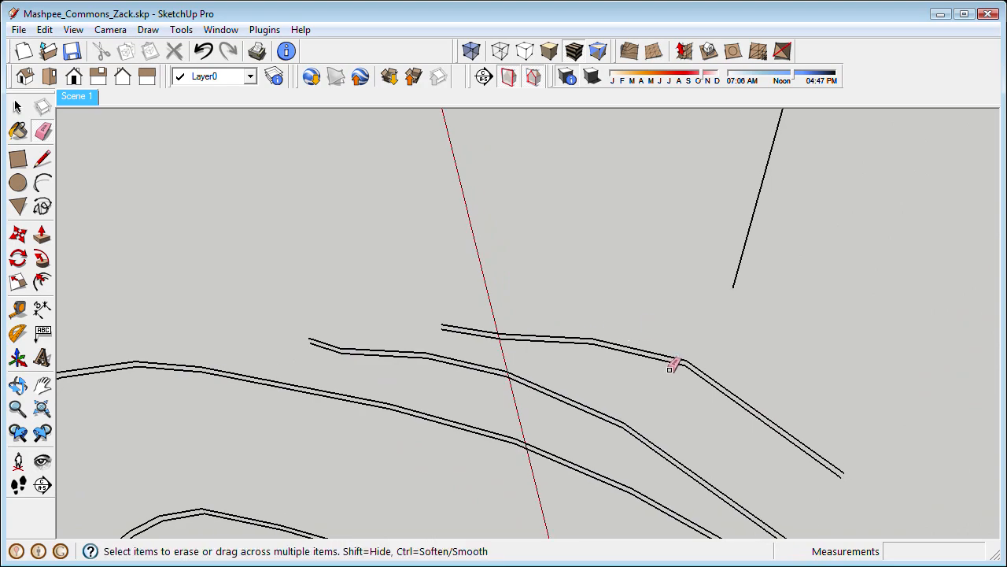
Check the contour ends around the whole terrain and at the marked corners for leftover border edges
{"action": "key", "text": "space"}
{"action": "scroll", "coordinate": [664, 360], "scroll_direction": "down", "scroll_amount": 5}
{"action": "scroll", "coordinate": [665, 358], "scroll_direction": "down", "scroll_amount": 2}
{"action": "middle_click_drag", "start_coordinate": [648, 401], "coordinate": [655, 244], "text": "shift"}
{"action": "scroll", "coordinate": [641, 303], "scroll_direction": "down", "scroll_amount": 3}
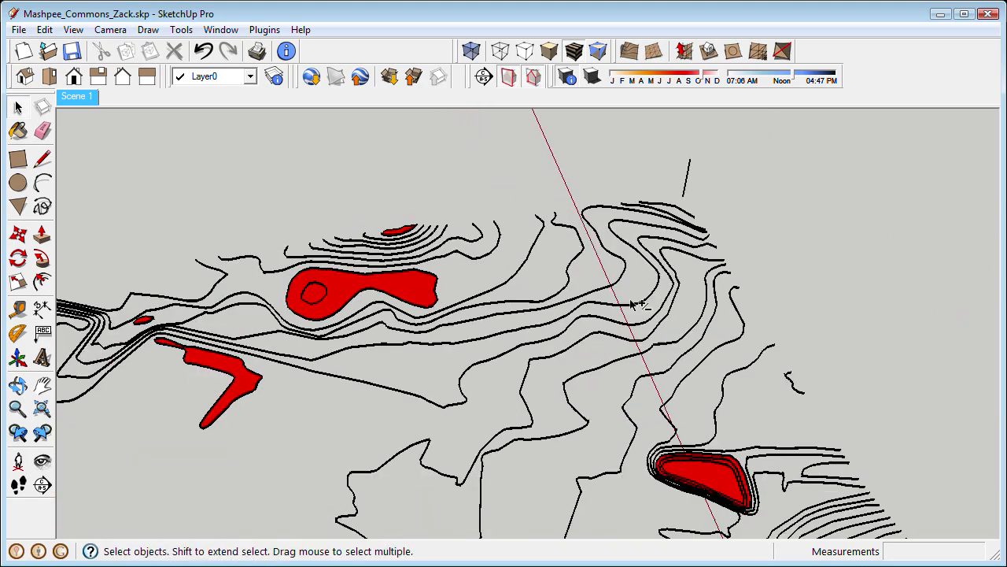
{"action": "middle_click_drag", "start_coordinate": [626, 319], "coordinate": [677, 386], "text": "shift"}
{"action": "scroll", "coordinate": [600, 393], "scroll_direction": "down", "scroll_amount": 1}
{"action": "mouse_move", "coordinate": [602, 391]}
{"action": "middle_mouse_down"}
{"action": "mouse_move", "coordinate": [587, 360]}
{"action": "mouse_move", "coordinate": [679, 162]}
{"action": "mouse_move", "coordinate": [578, 330]}
{"action": "mouse_move", "coordinate": [466, 207]}
{"action": "mouse_move", "coordinate": [526, 292]}
{"action": "mouse_move", "coordinate": [468, 230]}
{"action": "middle_mouse_up"}
{"action": "middle_click_drag", "start_coordinate": [512, 363], "coordinate": [510, 188], "text": "shift"}
{"action": "middle_click_drag", "start_coordinate": [512, 407], "coordinate": [690, 279]}
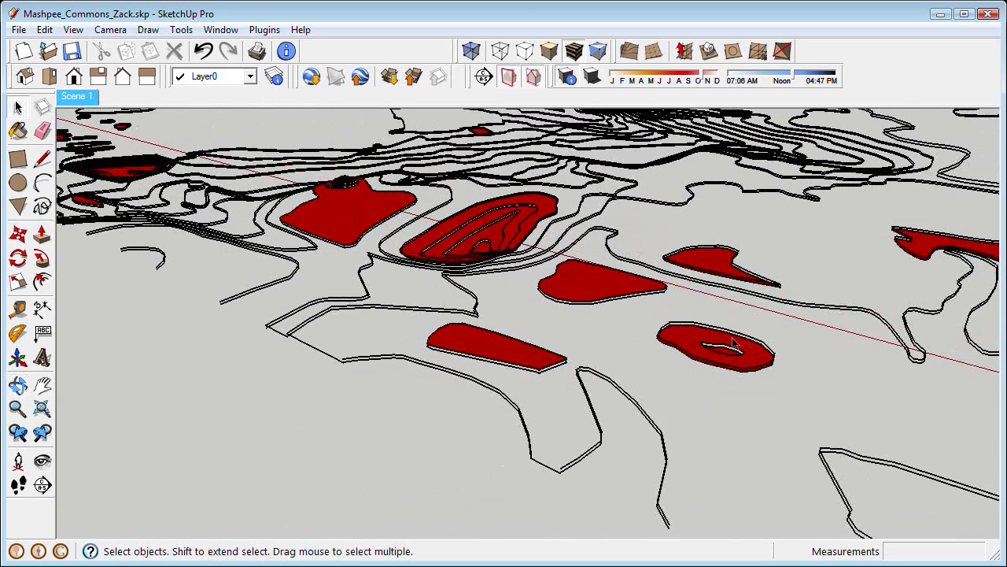
{"action": "middle_click_drag", "start_coordinate": [687, 354], "coordinate": [492, 317], "text": "shift"}
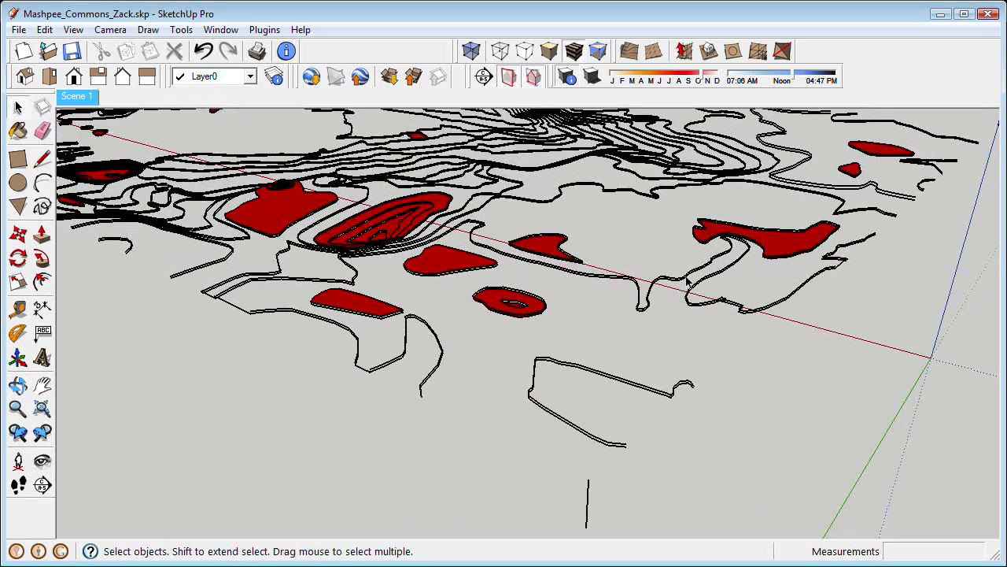
{"action": "middle_click_drag", "start_coordinate": [700, 238], "coordinate": [655, 466], "text": "shift"}
{"action": "scroll", "coordinate": [610, 217], "scroll_direction": "up", "scroll_amount": 4}
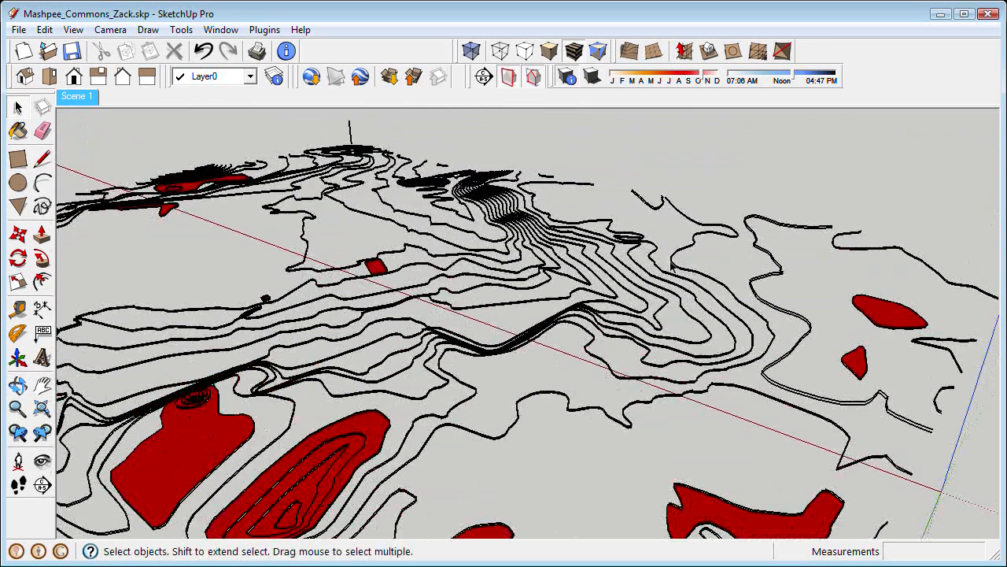
{"action": "middle_click_drag", "start_coordinate": [514, 259], "coordinate": [583, 354], "text": "shift"}
{"action": "scroll", "coordinate": [375, 266], "scroll_direction": "up", "scroll_amount": 2}
{"action": "scroll", "coordinate": [374, 265], "scroll_direction": "up", "scroll_amount": 6}
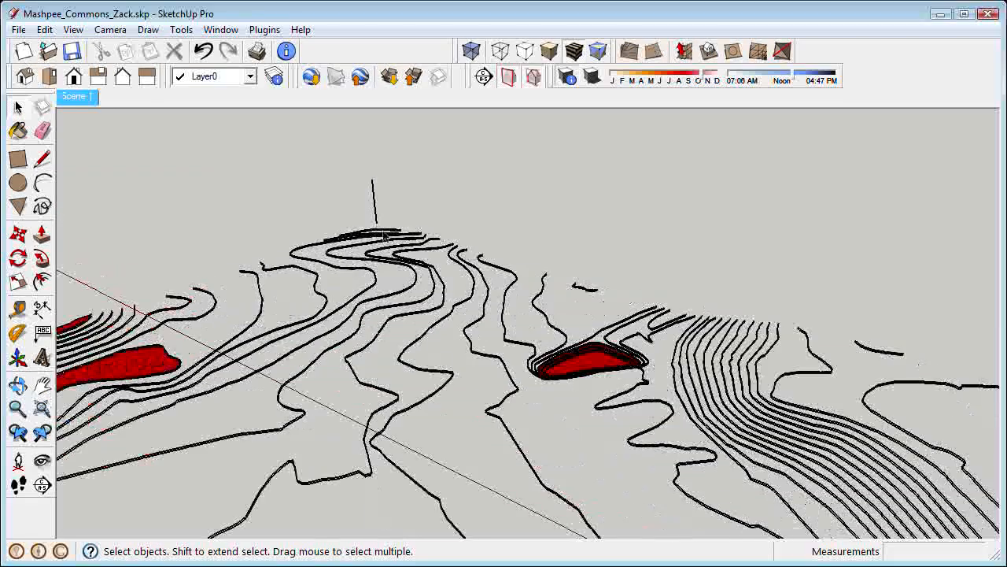
{"action": "scroll", "coordinate": [391, 231], "scroll_direction": "up", "scroll_amount": 5}
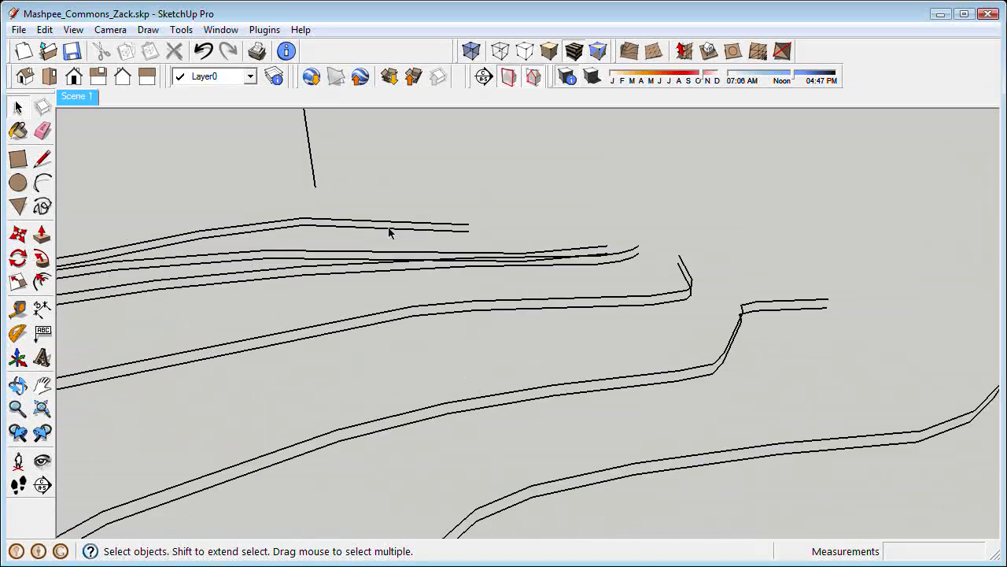
Examine the doubled upper and lower contour lines near the marked terrain corner and along the adjoining side
{"action": "middle_click_drag", "start_coordinate": [411, 283], "coordinate": [776, 330]}
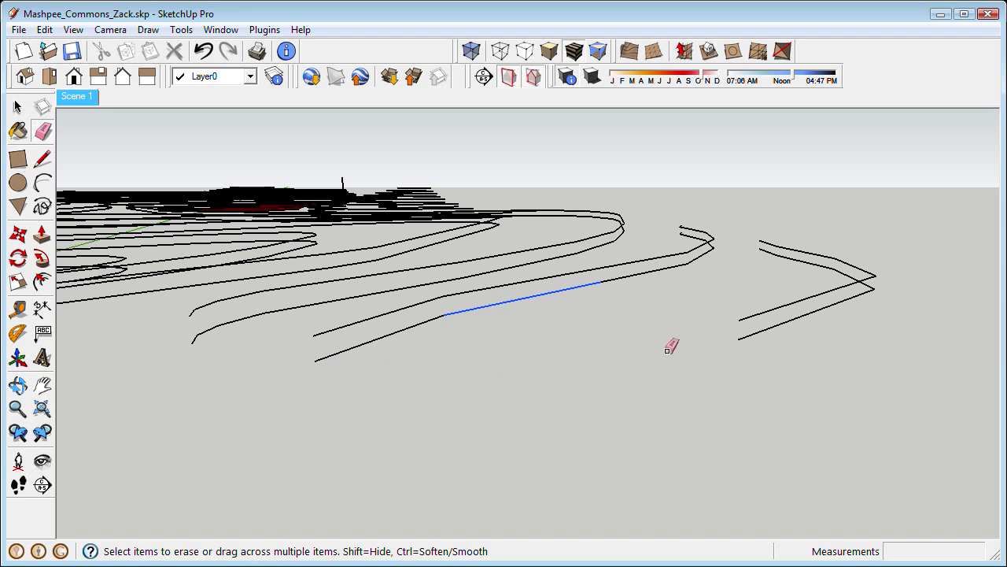
{"action": "key", "text": "space"}
{"action": "mouse_move", "coordinate": [667, 351]}
{"action": "middle_mouse_down"}
{"action": "mouse_move", "coordinate": [679, 380]}
{"action": "mouse_move", "coordinate": [727, 370]}
{"action": "mouse_move", "coordinate": [758, 339]}
{"action": "mouse_move", "coordinate": [757, 354]}
{"action": "middle_mouse_up"}
{"action": "middle_click_drag", "start_coordinate": [554, 295], "coordinate": [661, 329], "text": "shift"}
{"action": "middle_click_drag", "start_coordinate": [528, 338], "coordinate": [761, 270]}
{"action": "middle_click_drag", "start_coordinate": [787, 214], "coordinate": [777, 214], "text": "shift"}
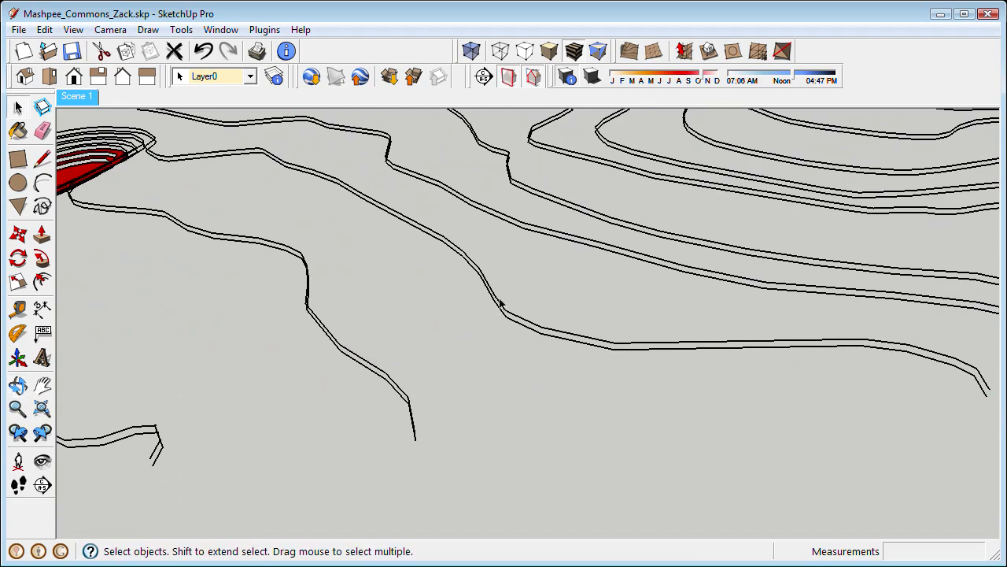
{"action": "middle_click_drag", "start_coordinate": [500, 307], "coordinate": [356, 377]}
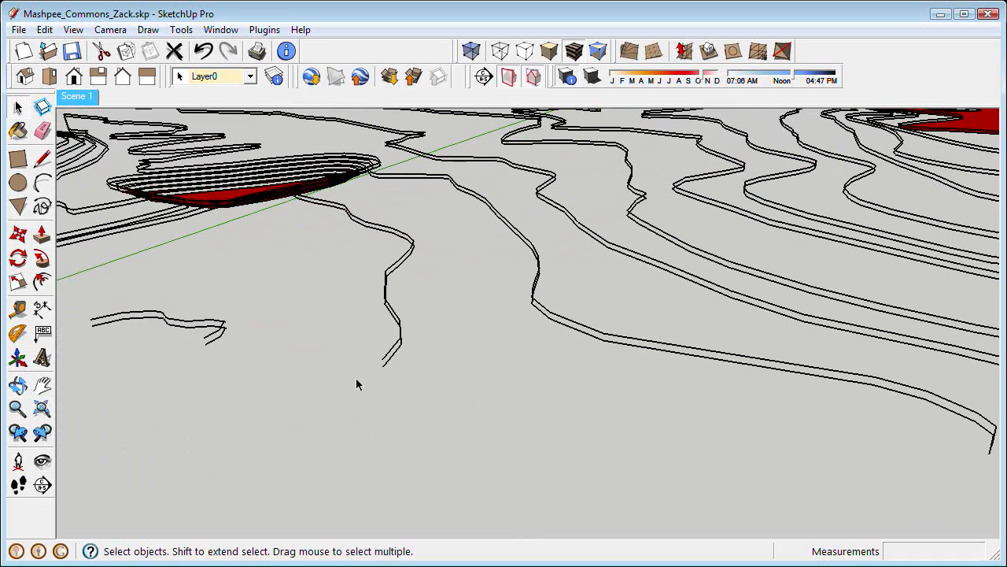
{"action": "left_click", "coordinate": [23, 436]}
{"action": "left_click", "coordinate": [46, 437]}
{"action": "left_click", "coordinate": [23, 437]}
{"action": "left_click", "coordinate": [46, 437]}
{"action": "left_click", "coordinate": [23, 437]}
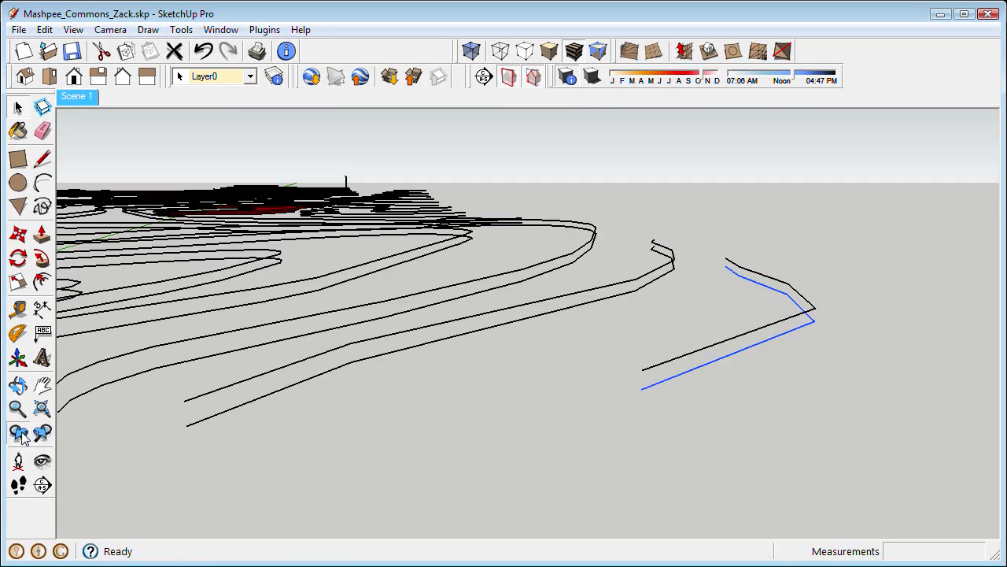
{"action": "left_click", "coordinate": [44, 435]}
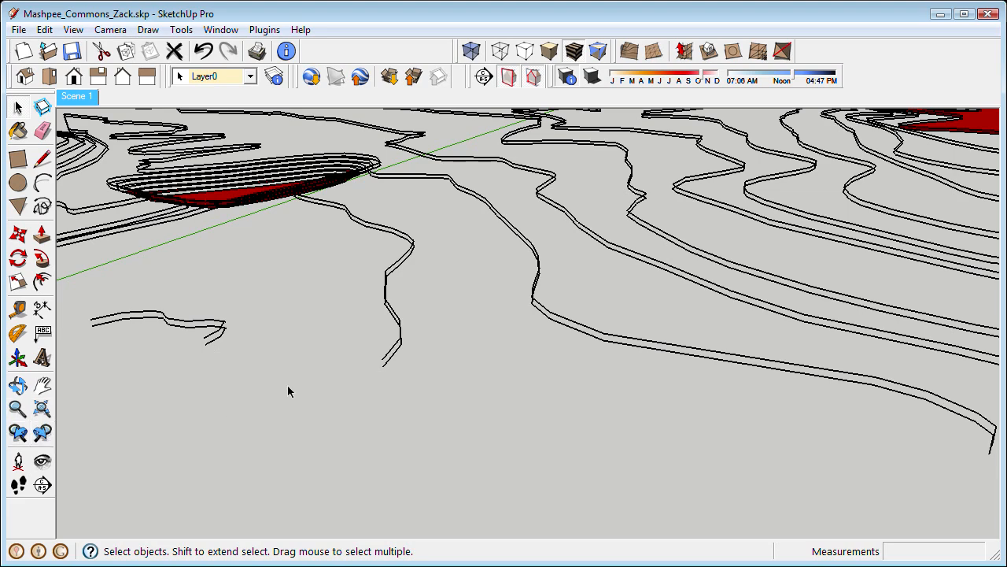
Delete the lower duplicate lines of the two outermost contours beside the marked corner
{"action": "middle_click_drag", "start_coordinate": [289, 391], "coordinate": [330, 288]}
{"action": "middle_click_drag", "start_coordinate": [503, 326], "coordinate": [680, 352]}
{"action": "left_click", "coordinate": [680, 351]}
{"action": "scroll", "coordinate": [680, 351], "scroll_direction": "up", "scroll_amount": 10}
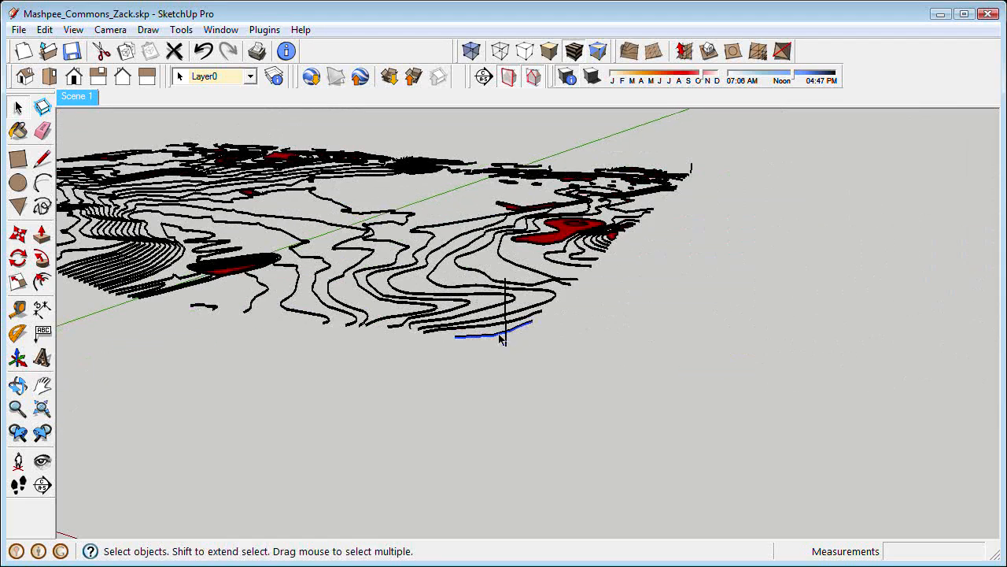
{"action": "middle_click_drag", "start_coordinate": [460, 340], "coordinate": [833, 385]}
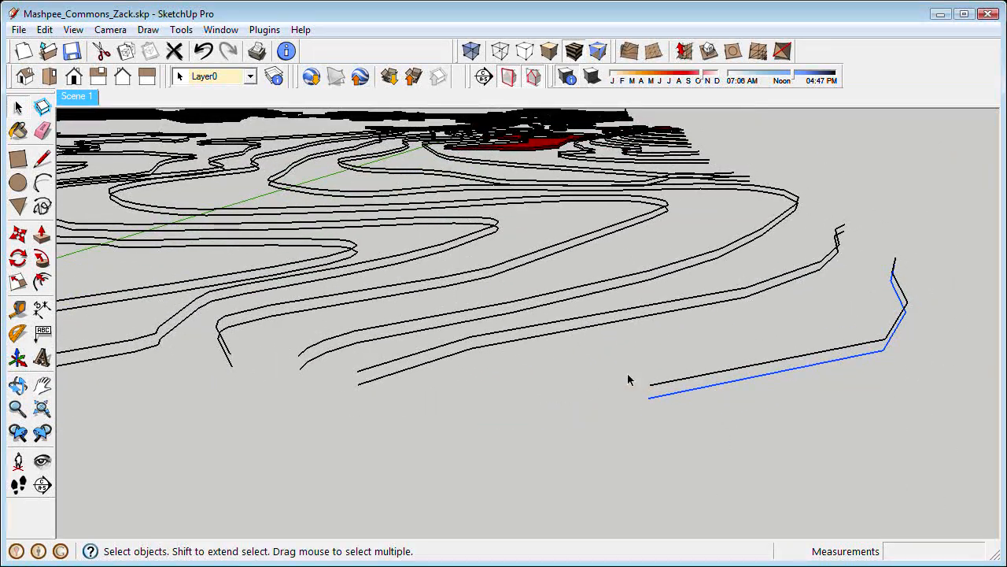
{"action": "left_click", "coordinate": [504, 368]}
{"action": "left_click", "coordinate": [402, 376]}
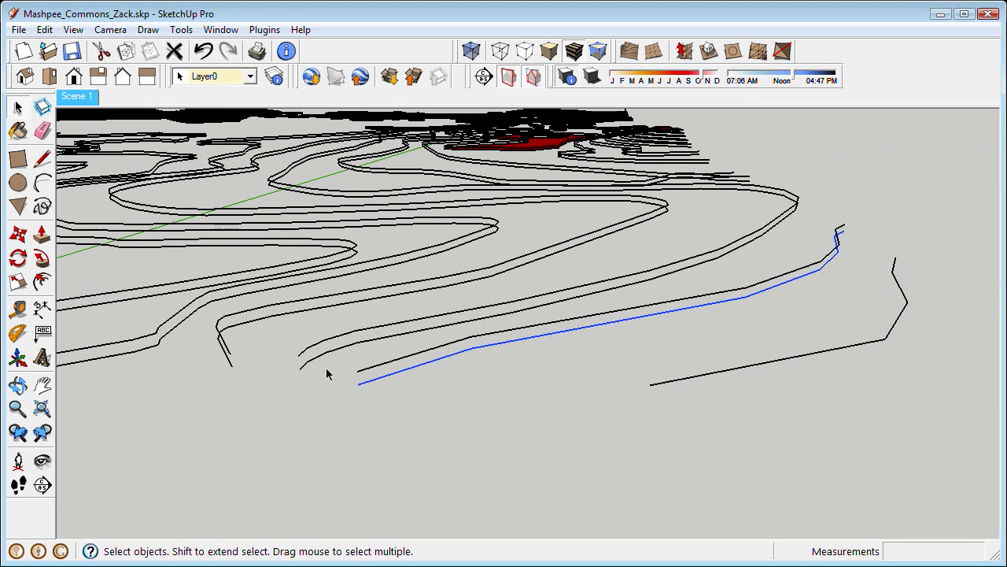
{"action": "middle_click_drag", "start_coordinate": [313, 362], "coordinate": [518, 383]}
{"action": "left_click", "coordinate": [518, 383]}
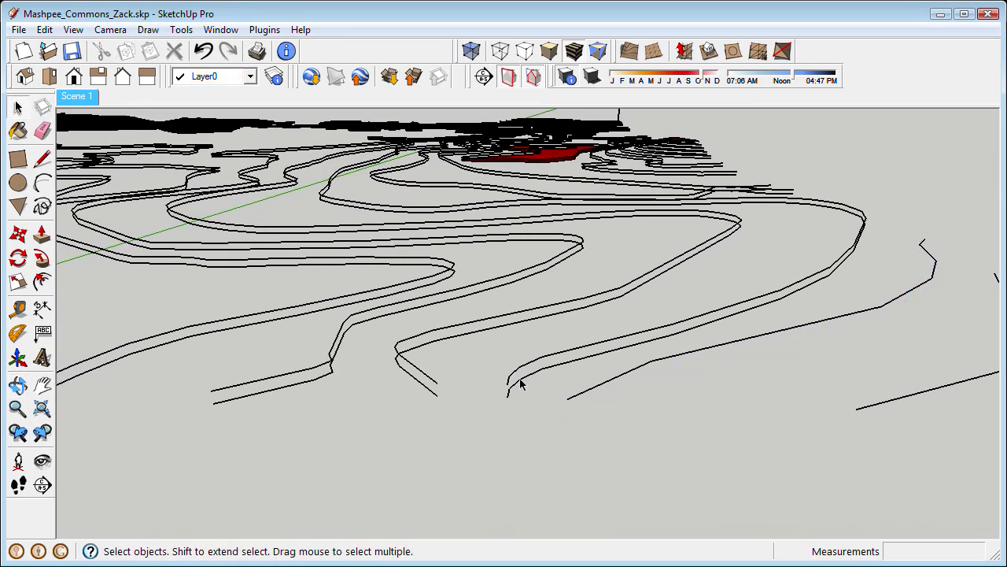
Delete the lower duplicate lines of the next three contours inward from the marked corner
{"action": "left_click", "coordinate": [519, 384]}
{"action": "triple_click", "coordinate": [521, 380]}
{"action": "key", "text": "Delete"}
{"action": "triple_click", "coordinate": [430, 390]}
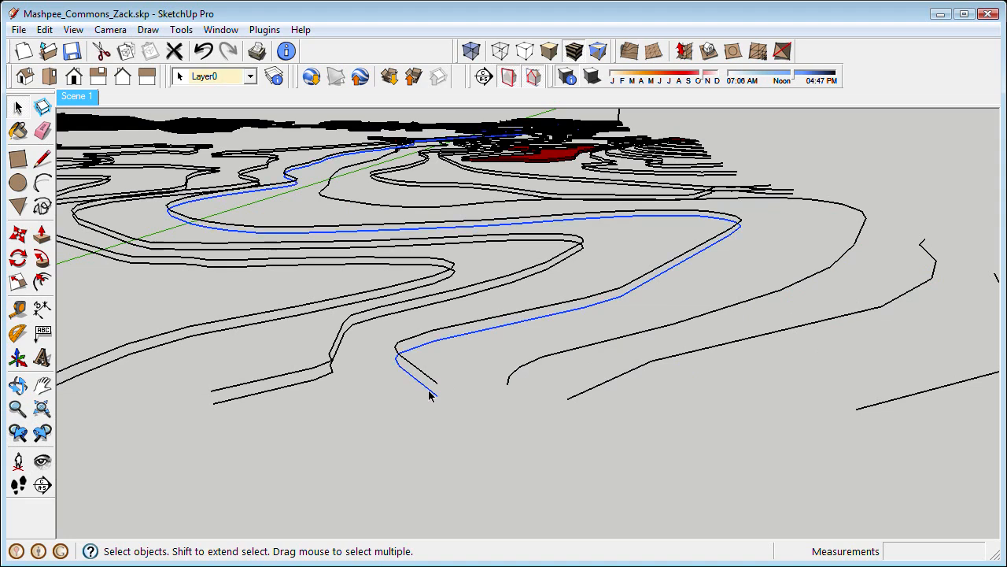
{"action": "key", "text": "Delete"}
{"action": "triple_click", "coordinate": [278, 391]}
{"action": "key", "text": "Delete"}
Delete the lower duplicate lines of the following two contours along the same terrain side
{"action": "middle_click_drag", "start_coordinate": [275, 391], "coordinate": [468, 346]}
{"action": "triple_click", "coordinate": [456, 346]}
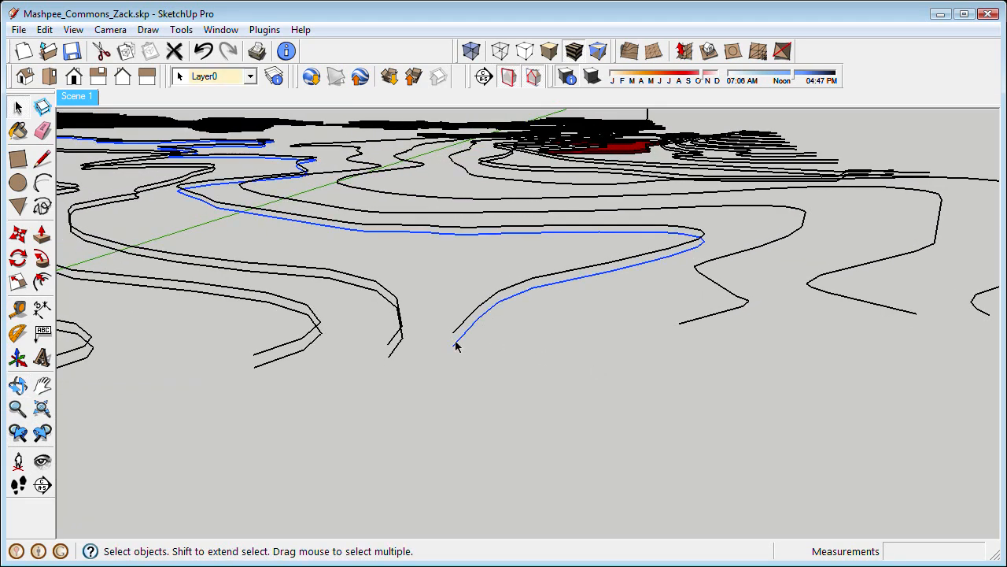
{"action": "scroll", "coordinate": [402, 350], "scroll_direction": "up", "scroll_amount": 4}
{"action": "key", "text": "Delete"}
{"action": "triple_click", "coordinate": [396, 344]}
{"action": "key", "text": "Delete"}
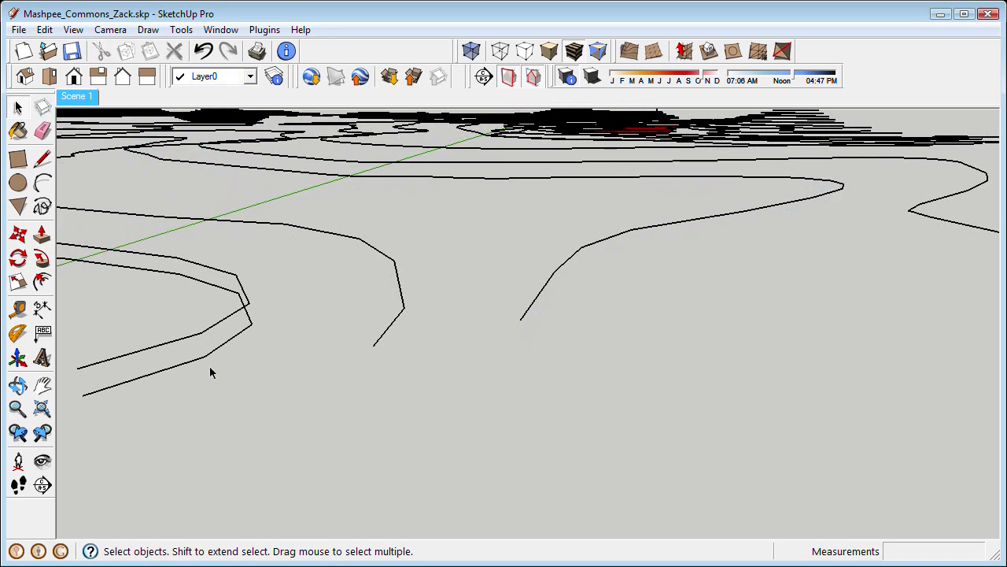
Delete the lower duplicate lines of the remaining contours along this terrain side, past the red-faced hollow
{"action": "triple_click", "coordinate": [197, 365]}
{"action": "key", "text": "Delete"}
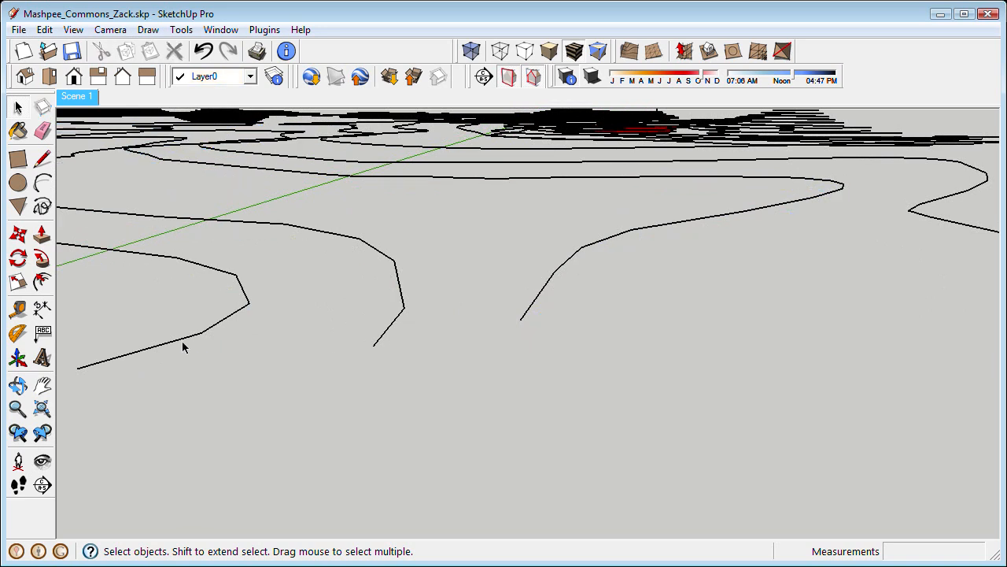
{"action": "middle_click_drag", "start_coordinate": [183, 347], "coordinate": [461, 362]}
{"action": "left_click", "coordinate": [454, 393]}
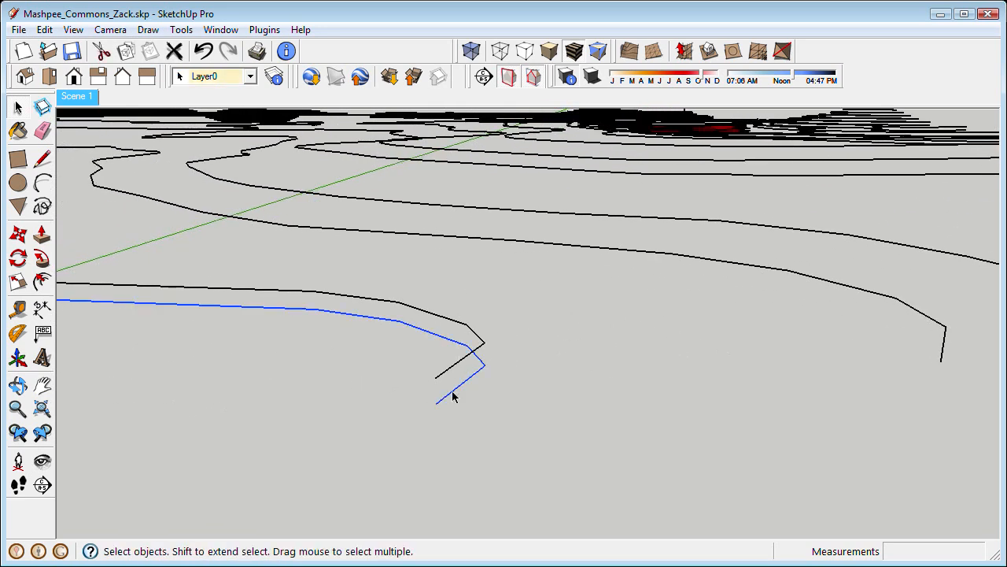
{"action": "middle_click_drag", "start_coordinate": [452, 396], "coordinate": [486, 340]}
{"action": "left_click", "coordinate": [459, 340], "text": "shift"}
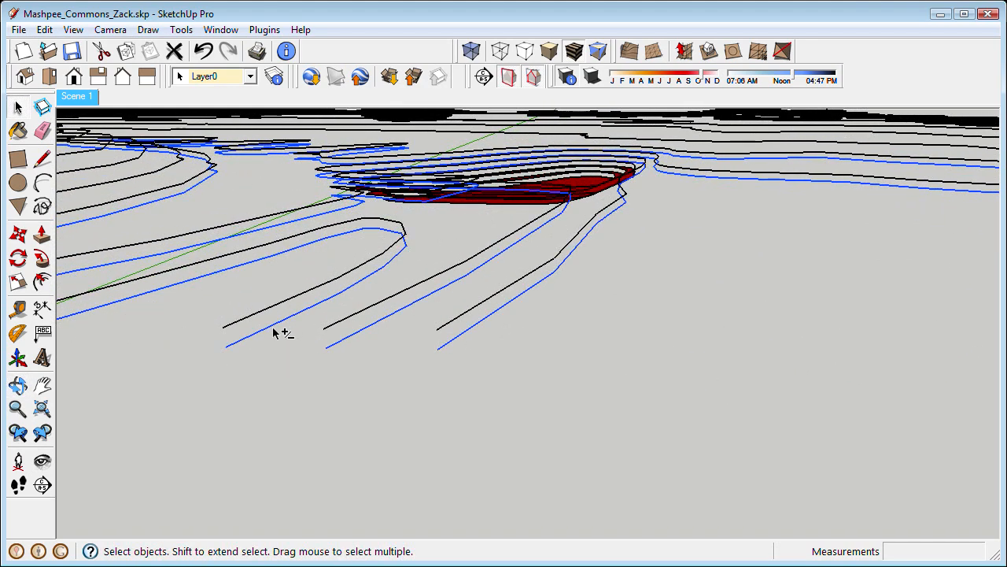
{"action": "middle_click_drag", "start_coordinate": [274, 333], "coordinate": [399, 310]}
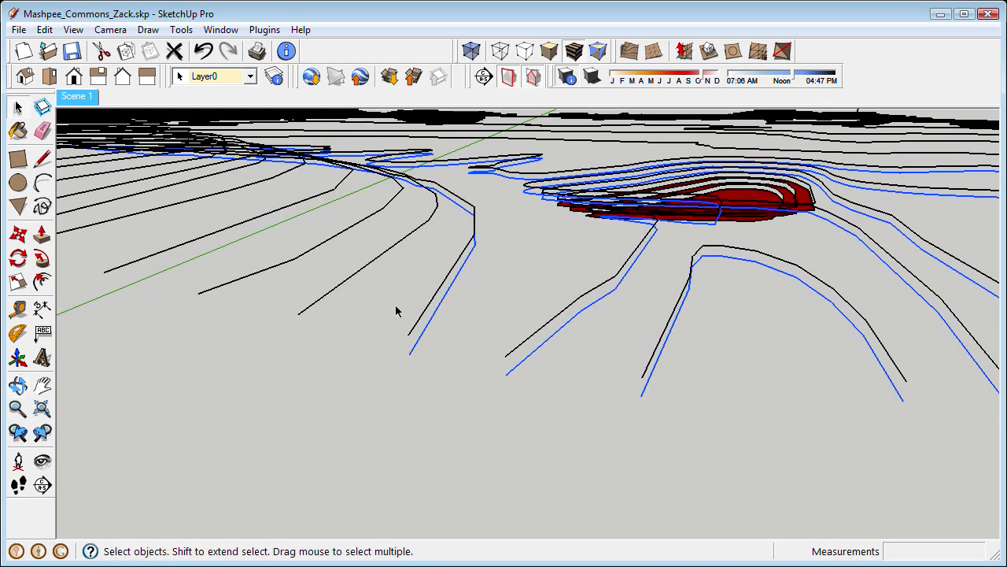
{"action": "left_click", "coordinate": [331, 305]}
{"action": "middle_click_drag", "start_coordinate": [322, 259], "coordinate": [728, 321]}
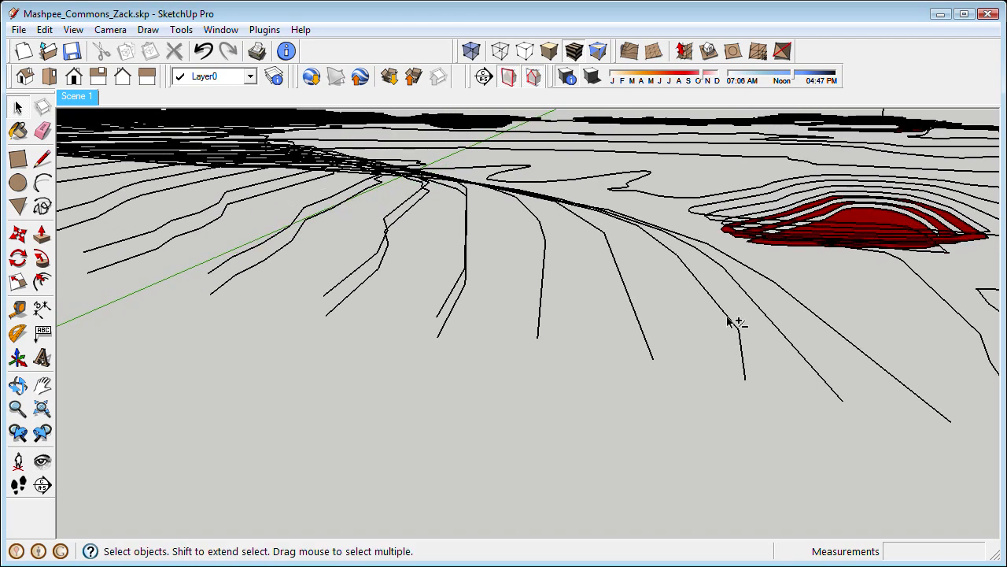
Delete the lower duplicate lines of the closely spaced contours beyond the red-faced hollow and of the wide contours following them
{"action": "triple_click", "coordinate": [453, 318]}
{"action": "middle_click_drag", "start_coordinate": [343, 292], "coordinate": [406, 316], "text": "shift"}
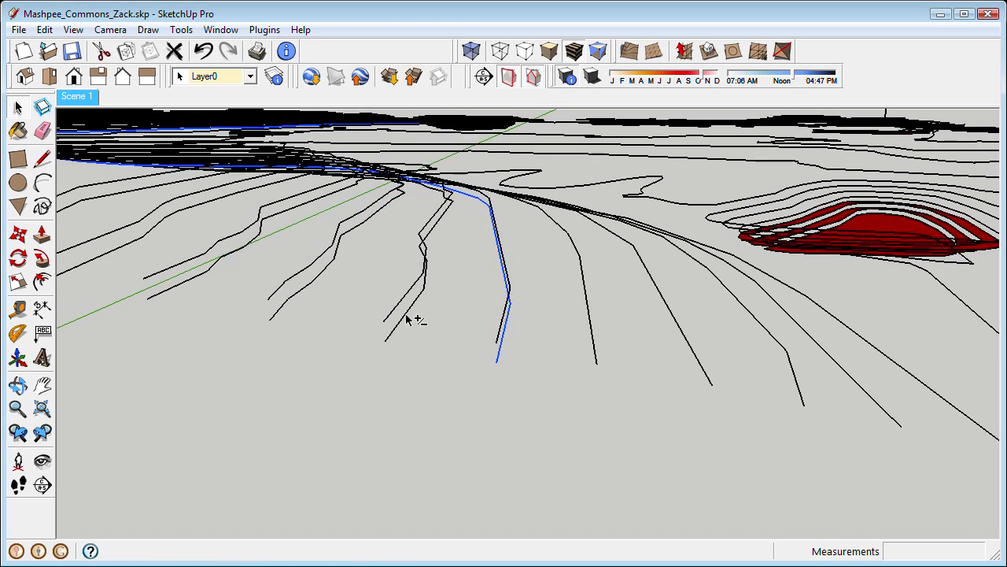
{"action": "triple_click", "coordinate": [406, 316], "text": "shift"}
{"action": "triple_click", "coordinate": [285, 309], "text": "shift"}
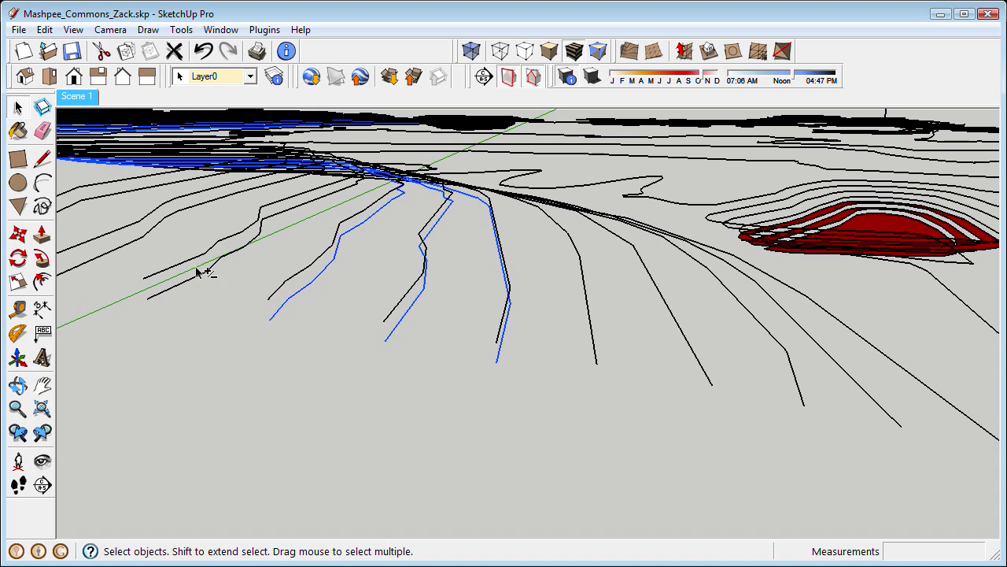
{"action": "middle_click_drag", "start_coordinate": [194, 284], "coordinate": [327, 291]}
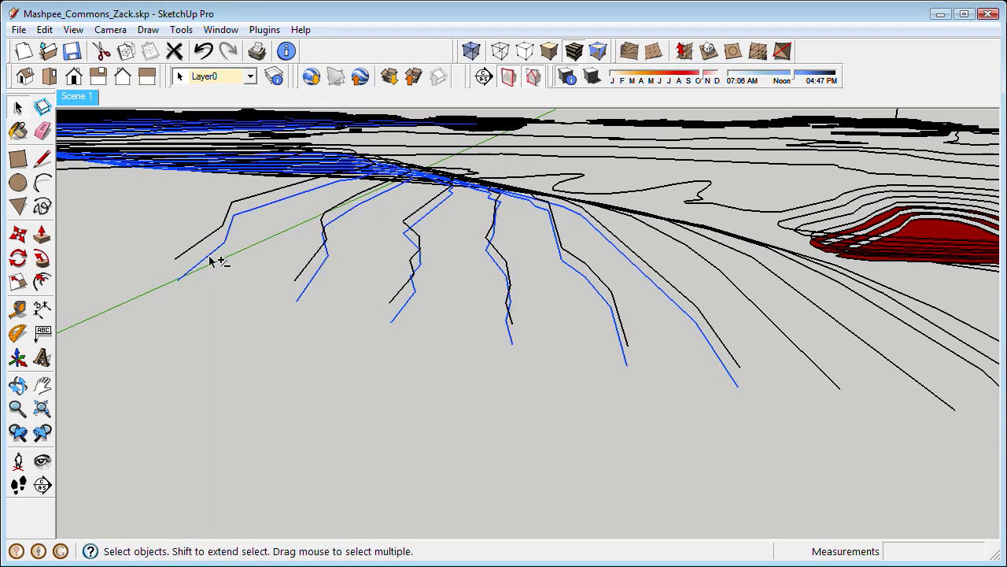
{"action": "middle_click_drag", "start_coordinate": [211, 262], "coordinate": [407, 313]}
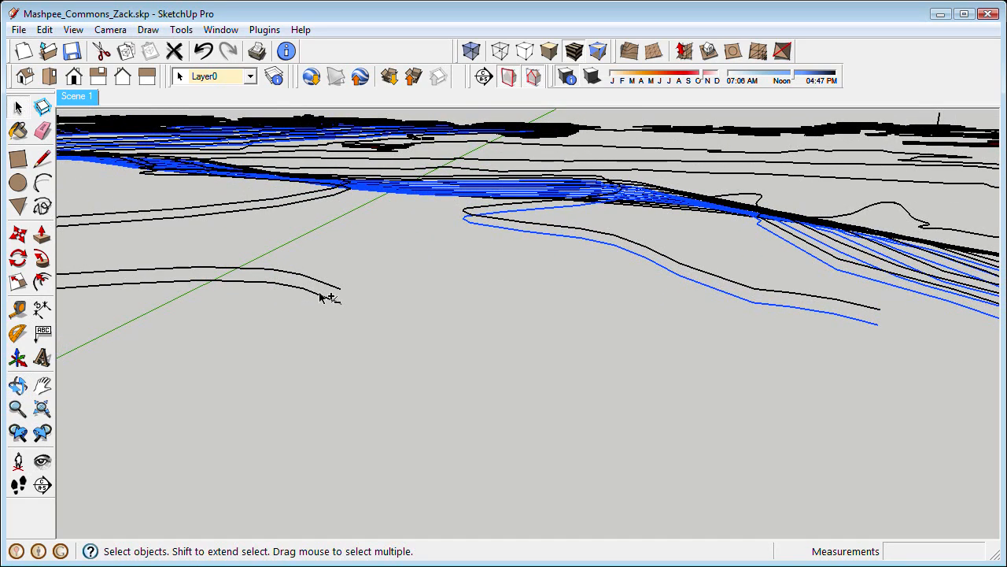
{"action": "middle_click_drag", "start_coordinate": [216, 284], "coordinate": [614, 297]}
{"action": "scroll", "coordinate": [641, 308], "scroll_direction": "up", "scroll_amount": 3}
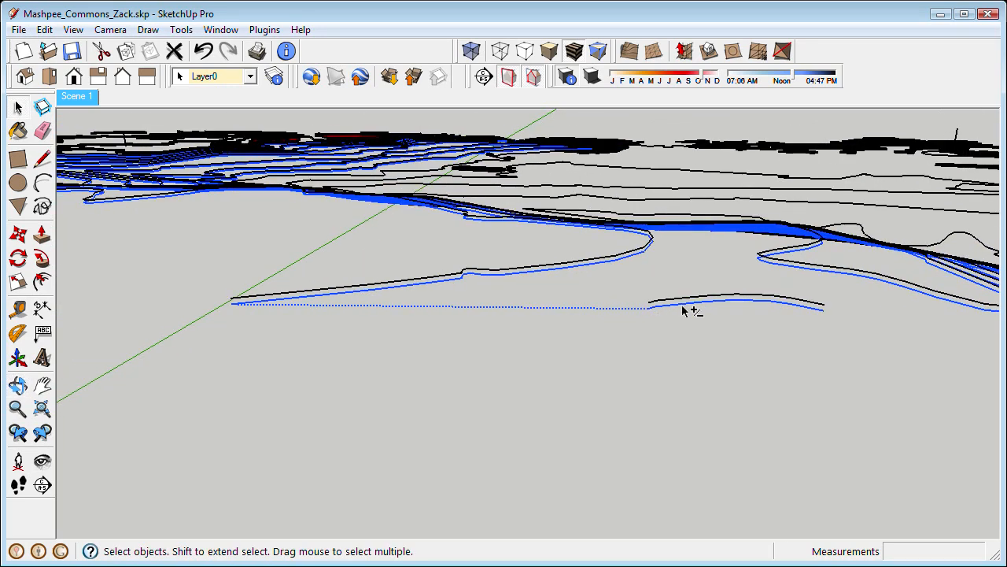
{"action": "left_click", "coordinate": [454, 243]}
{"action": "middle_click_drag", "start_coordinate": [454, 243], "coordinate": [688, 283]}
Delete the lower duplicate lines of the contours around the next terrain corner, leaving the upper lines out of the selection
{"action": "left_click", "coordinate": [426, 334]}
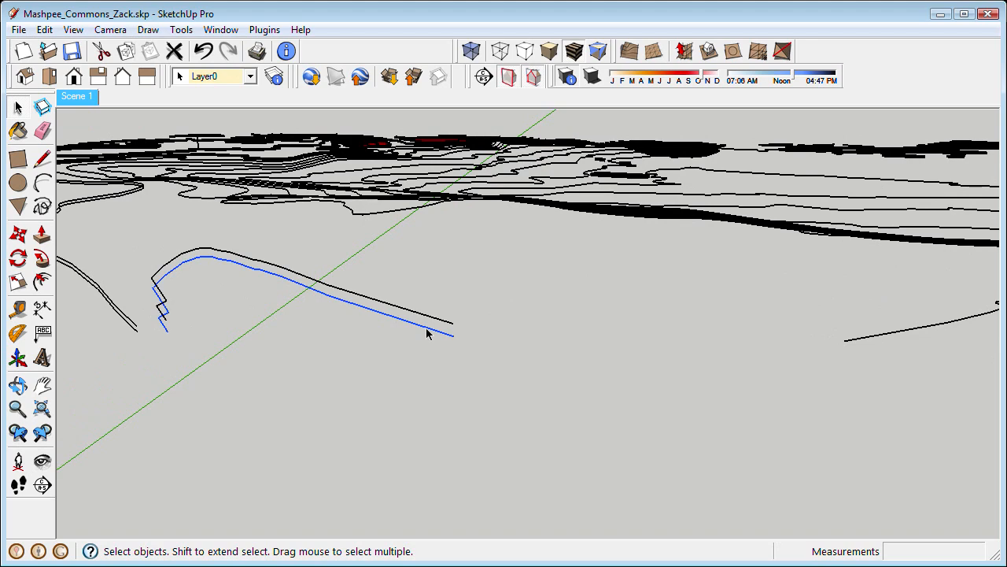
{"action": "middle_click_drag", "start_coordinate": [426, 334], "coordinate": [431, 371]}
{"action": "left_click", "coordinate": [490, 328], "text": "shift"}
{"action": "left_click", "coordinate": [539, 377], "text": "shift"}
{"action": "left_click", "coordinate": [422, 373], "text": "shift"}
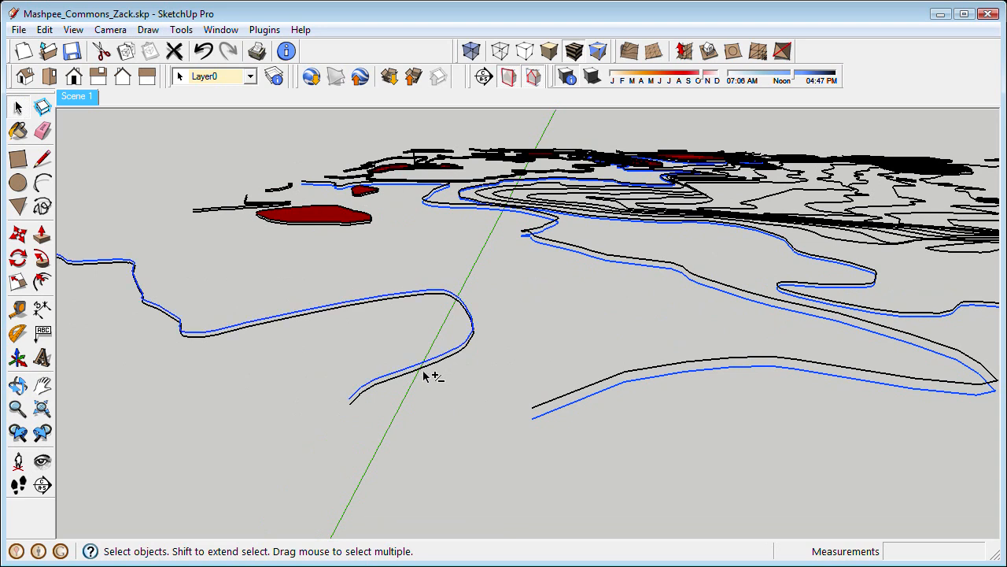
{"action": "left_click", "coordinate": [421, 368], "text": "shift"}
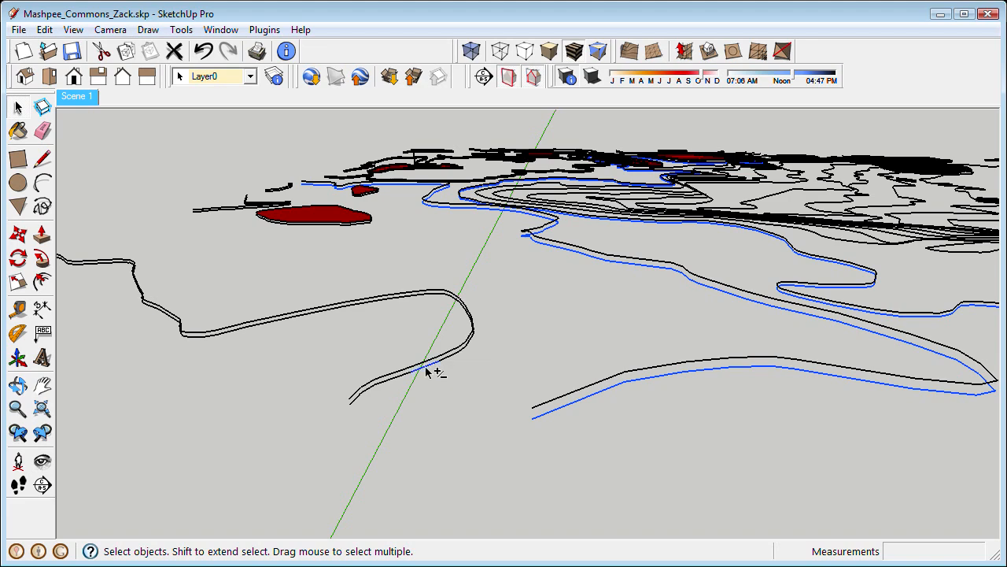
{"action": "left_click", "coordinate": [425, 369], "text": "shift"}
{"action": "middle_click_drag", "start_coordinate": [425, 369], "coordinate": [453, 445]}
{"action": "left_click", "coordinate": [384, 341]}
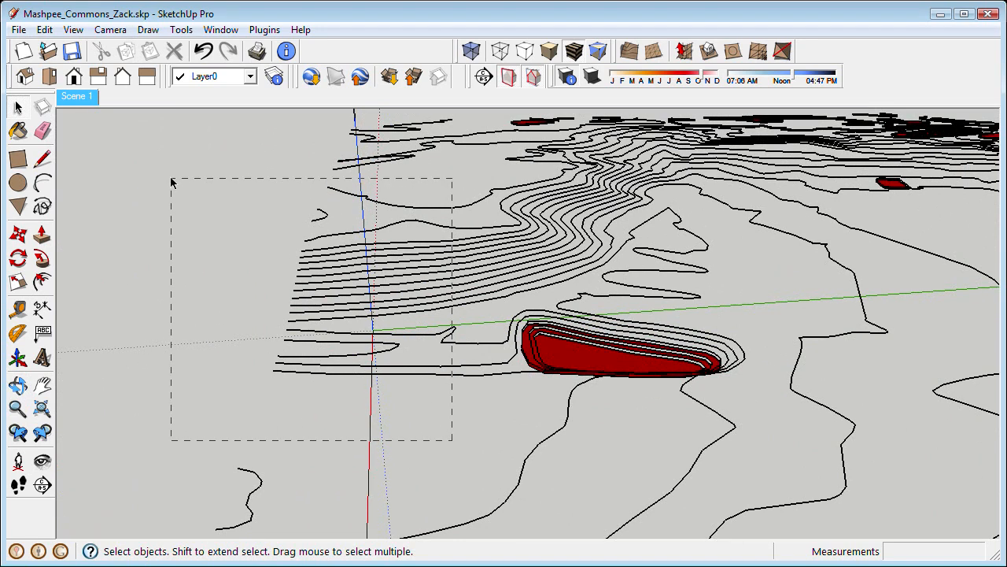
Try generating a Sandbox surface from the cleaned contour ends near the origin, and undo it
{"action": "left_click_drag", "start_coordinate": [171, 182], "coordinate": [170, 181]}
{"action": "left_click", "coordinate": [629, 52]}
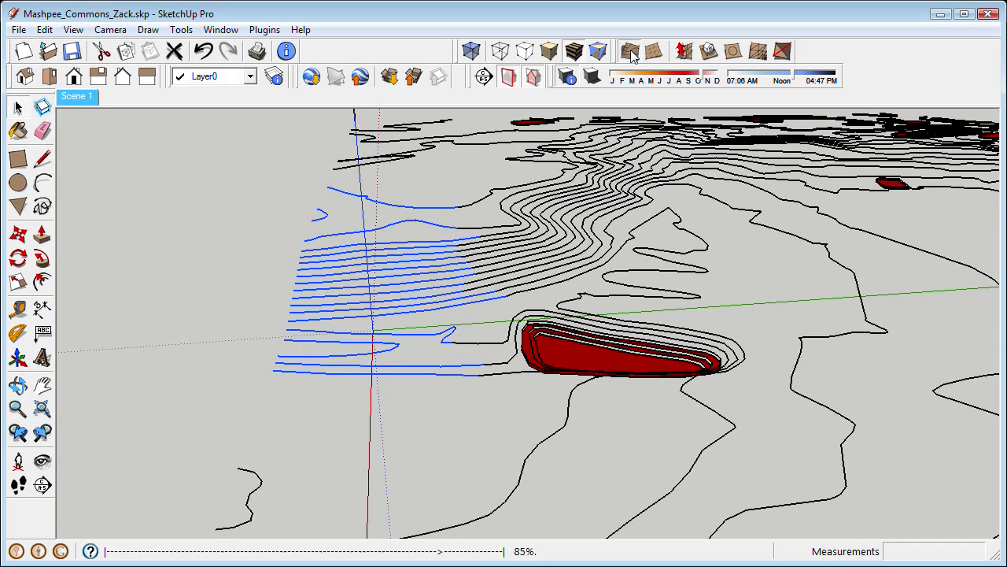
{"action": "scroll", "coordinate": [432, 268], "scroll_direction": "up", "scroll_amount": 2}
{"action": "scroll", "coordinate": [433, 269], "scroll_direction": "up", "scroll_amount": 2}
{"action": "middle_click_drag", "start_coordinate": [432, 268], "coordinate": [551, 324]}
{"action": "key", "text": "ctrl+z"}
Delete the lower duplicate lines of the contours running from near the origin to the outermost red face
{"action": "left_click", "coordinate": [721, 380]}
{"action": "scroll", "coordinate": [641, 345], "scroll_direction": "up", "scroll_amount": 1}
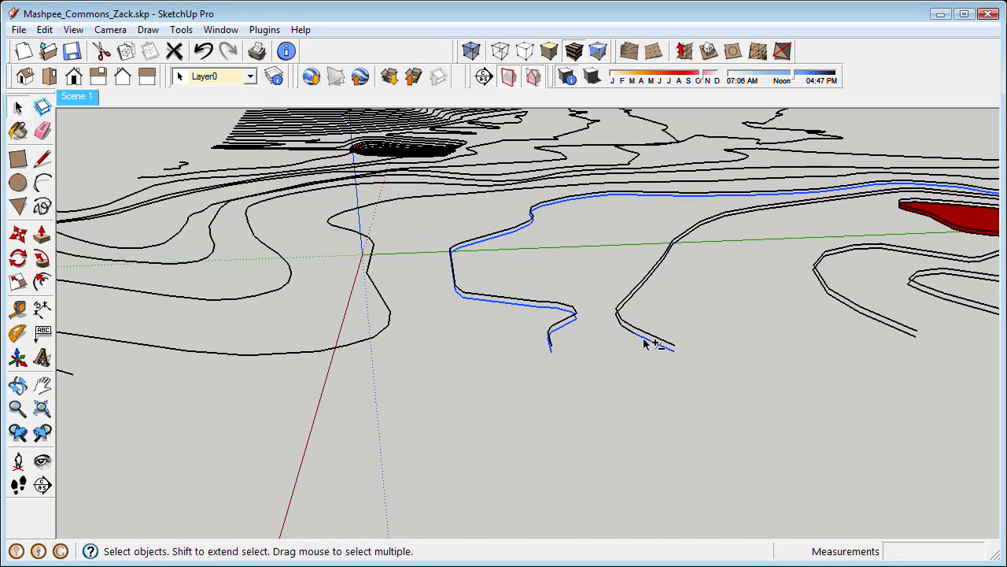
{"action": "middle_click_drag", "start_coordinate": [644, 344], "coordinate": [430, 338], "text": "shift"}
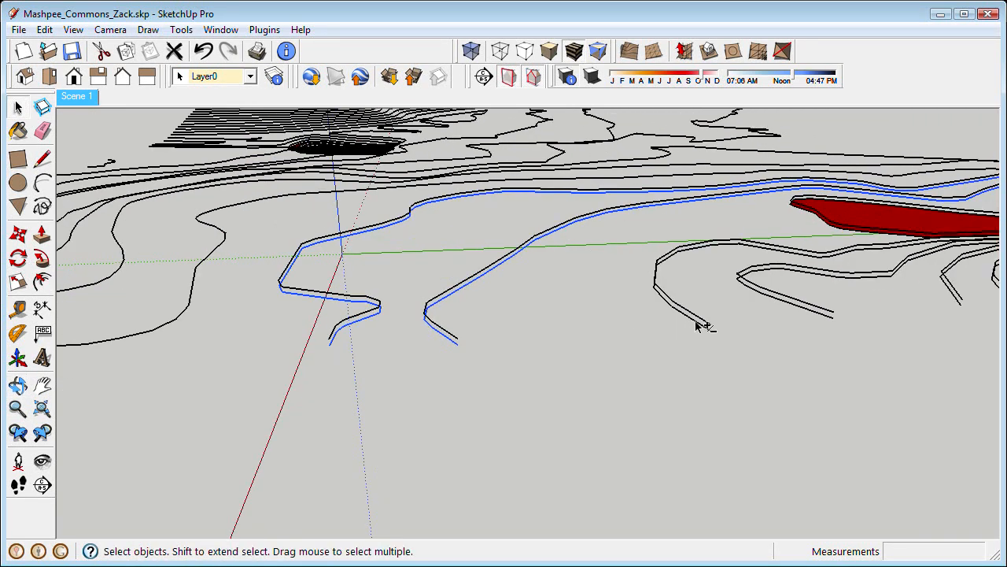
{"action": "scroll", "coordinate": [698, 326], "scroll_direction": "up", "scroll_amount": 1}
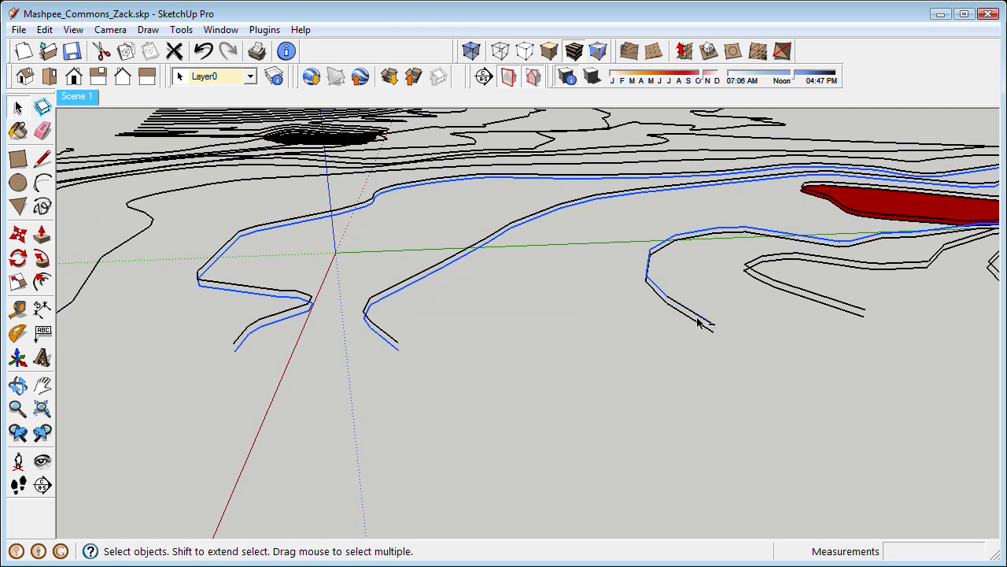
{"action": "scroll", "coordinate": [697, 329], "scroll_direction": "up", "scroll_amount": 2}
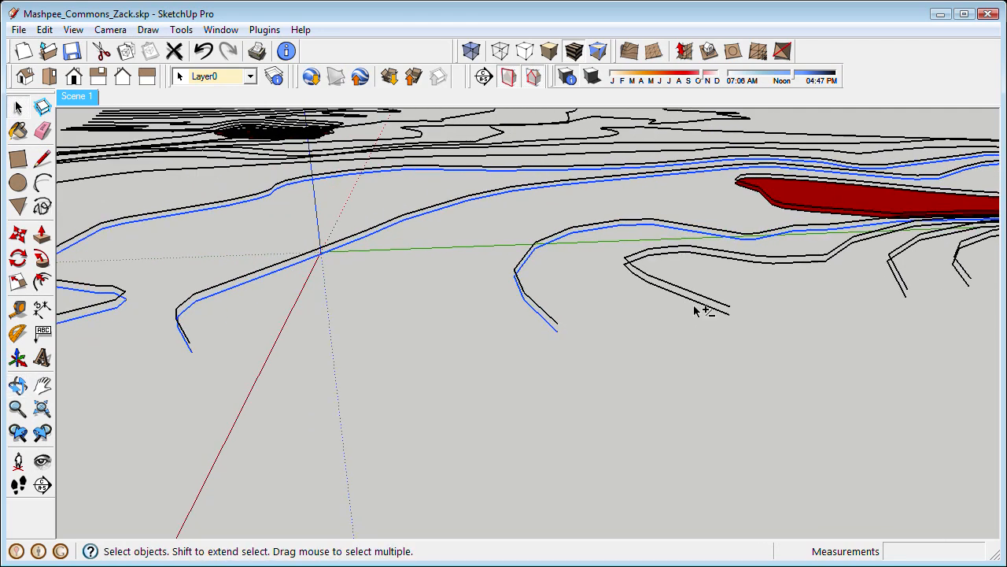
{"action": "middle_click_drag", "start_coordinate": [902, 190], "coordinate": [500, 280]}
{"action": "scroll", "coordinate": [533, 273], "scroll_direction": "up", "scroll_amount": 1}
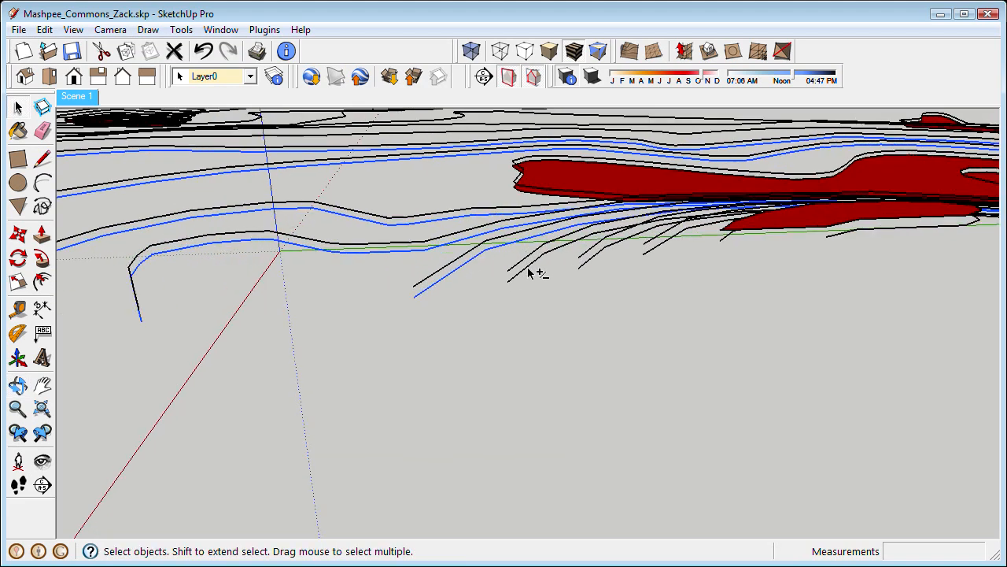
{"action": "middle_click_drag", "start_coordinate": [586, 269], "coordinate": [579, 302]}
{"action": "middle_click_drag", "start_coordinate": [699, 269], "coordinate": [617, 331]}
{"action": "scroll", "coordinate": [617, 331], "scroll_direction": "up", "scroll_amount": 1}
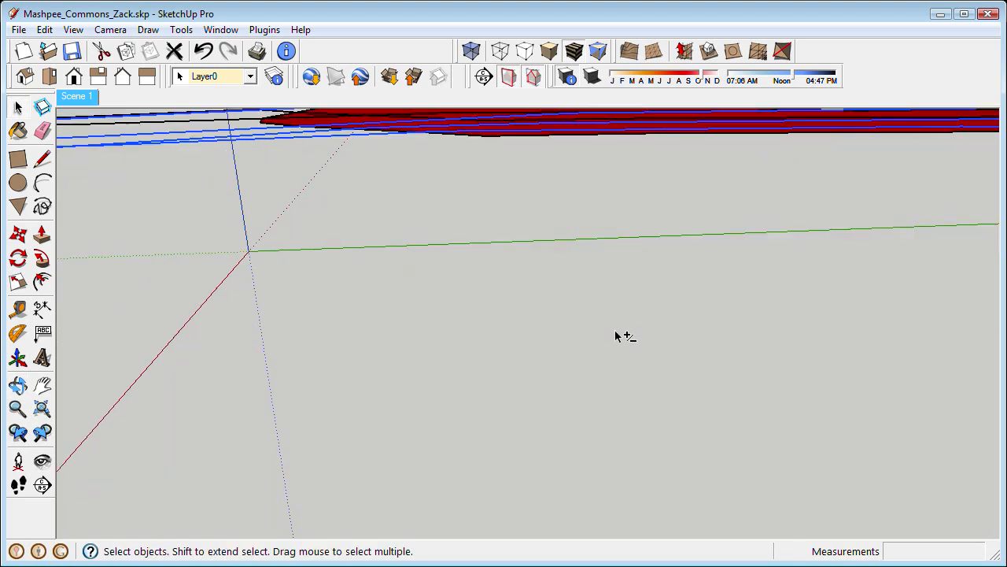
{"action": "scroll", "coordinate": [609, 323], "scroll_direction": "down", "scroll_amount": 1}
{"action": "scroll", "coordinate": [665, 305], "scroll_direction": "up", "scroll_amount": 1}
{"action": "scroll", "coordinate": [665, 305], "scroll_direction": "up", "scroll_amount": 2}
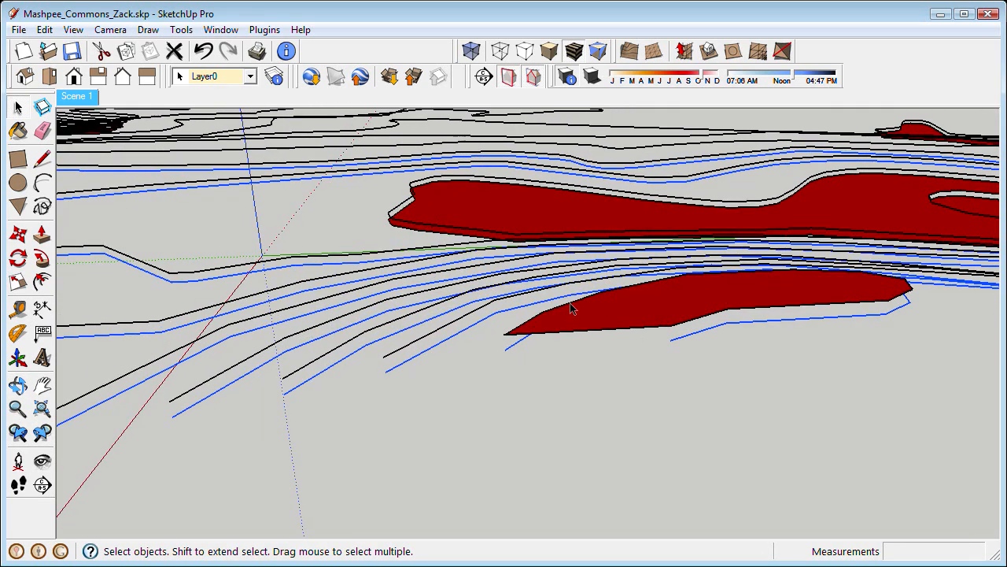
{"action": "key", "text": "Delete"}
Erase the border edge closing the outermost red face and delete the lower duplicate line of the next doubled contour
{"action": "key", "text": "e"}
{"action": "left_click", "coordinate": [626, 328]}
{"action": "middle_click_drag", "start_coordinate": [819, 280], "coordinate": [338, 285], "text": "shift"}
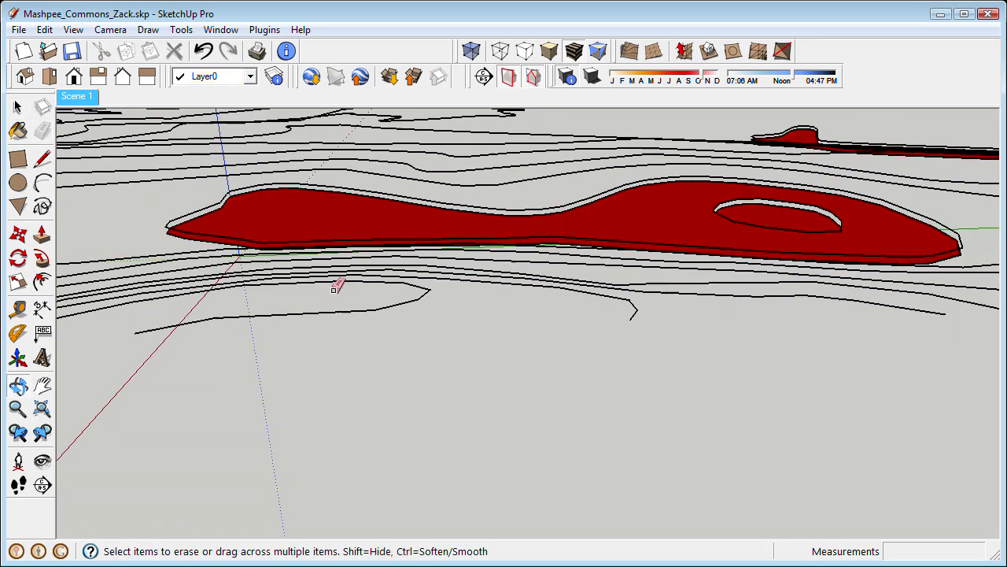
{"action": "middle_click_drag", "start_coordinate": [904, 264], "coordinate": [619, 250], "text": "shift"}
{"action": "mouse_move", "coordinate": [929, 274]}
{"action": "middle_mouse_down", "text": "shift"}
{"action": "mouse_move", "coordinate": [592, 269]}
{"action": "mouse_move", "coordinate": [505, 337]}
{"action": "middle_mouse_up", "text": "shift"}
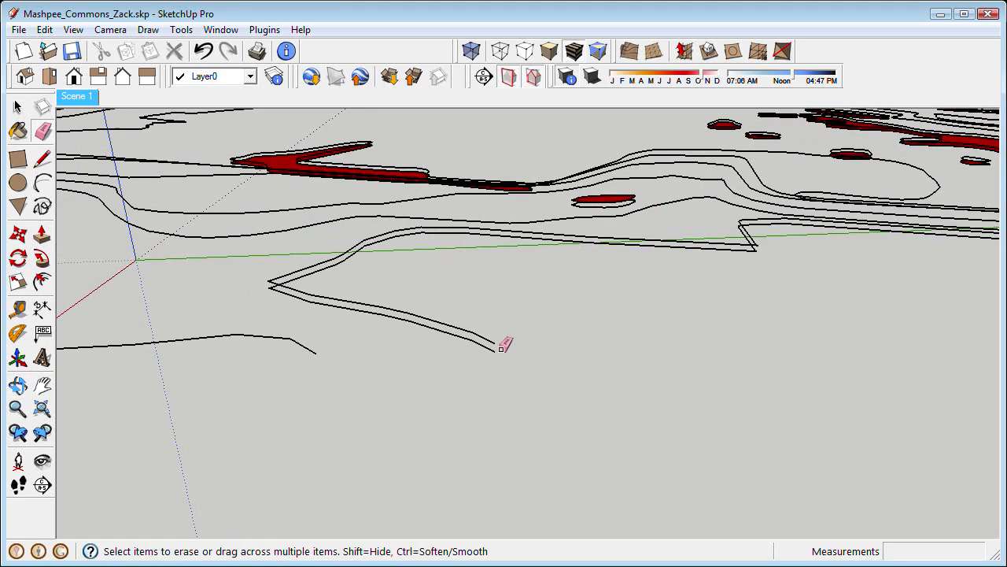
{"action": "key", "text": "space"}
{"action": "left_click", "coordinate": [490, 351]}
{"action": "left_click", "coordinate": [653, 243]}
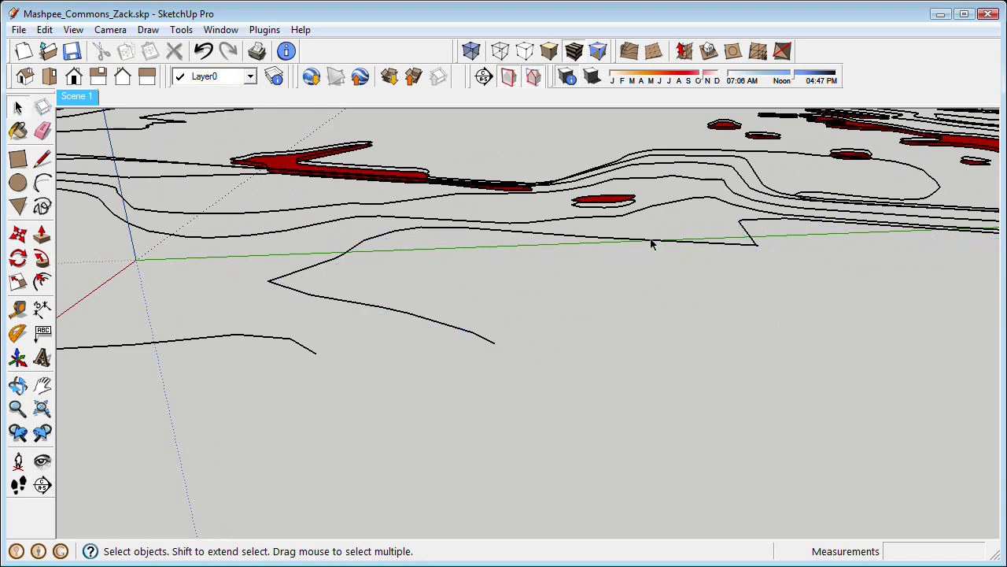
Delete the lower duplicate lines of the long winding contour and the two narrow looping contours beside it
{"action": "middle_click_drag", "start_coordinate": [653, 243], "coordinate": [553, 298]}
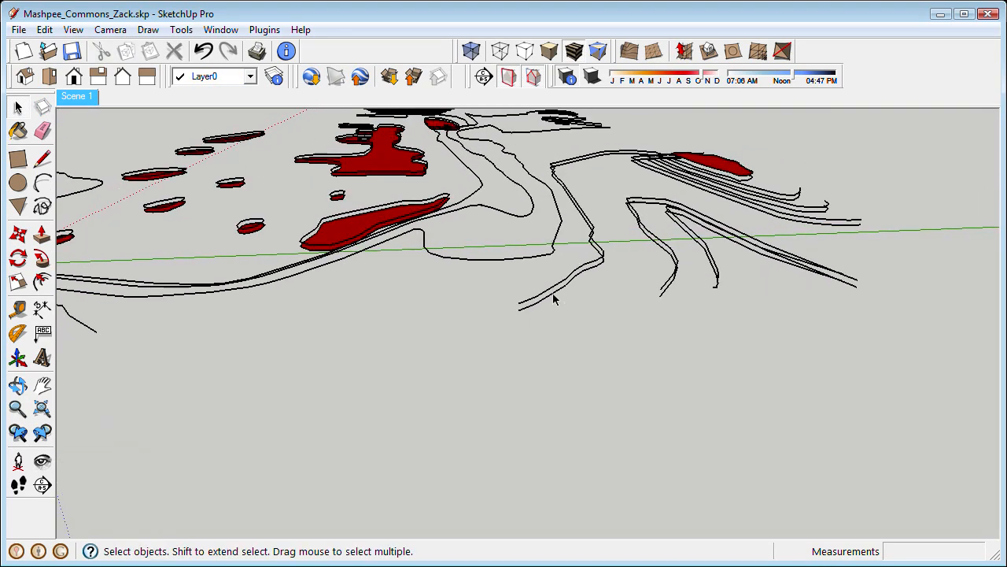
{"action": "scroll", "coordinate": [617, 260], "scroll_direction": "up", "scroll_amount": 5}
{"action": "middle_click_drag", "start_coordinate": [628, 262], "coordinate": [209, 307], "text": "shift"}
{"action": "middle_click_drag", "start_coordinate": [832, 323], "coordinate": [488, 338], "text": "shift"}
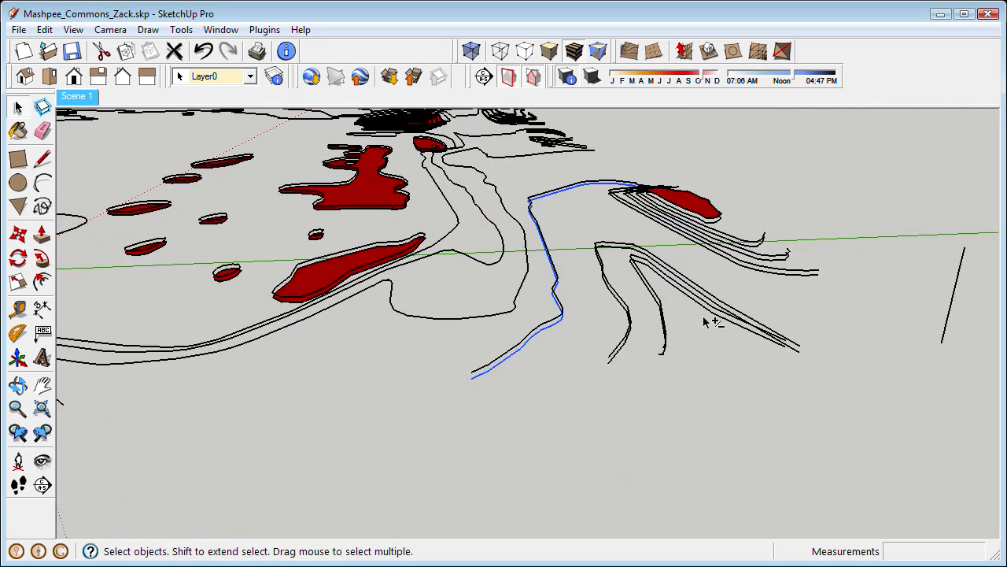
{"action": "scroll", "coordinate": [621, 352], "scroll_direction": "up", "scroll_amount": 3}
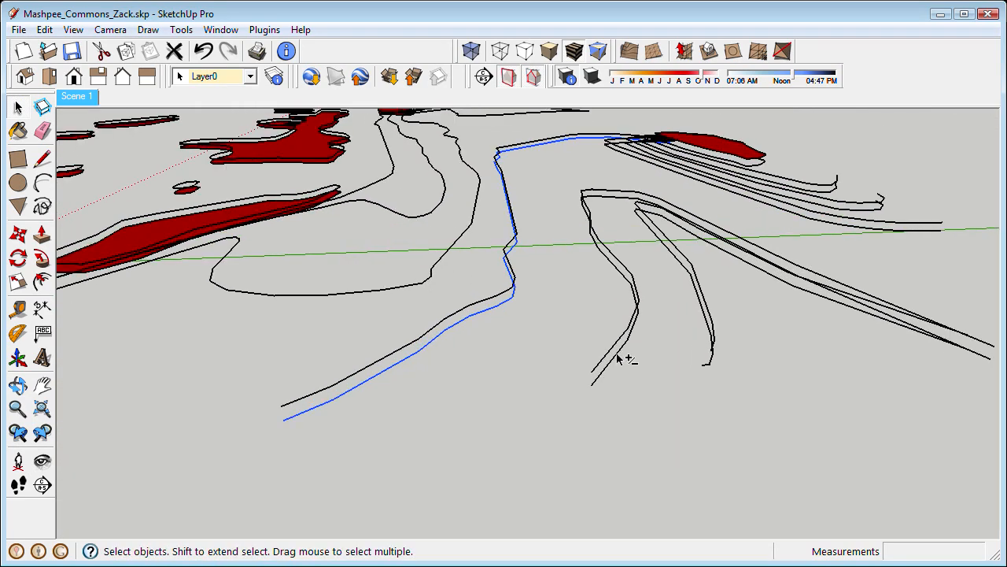
{"action": "left_click", "coordinate": [621, 358], "text": "shift"}
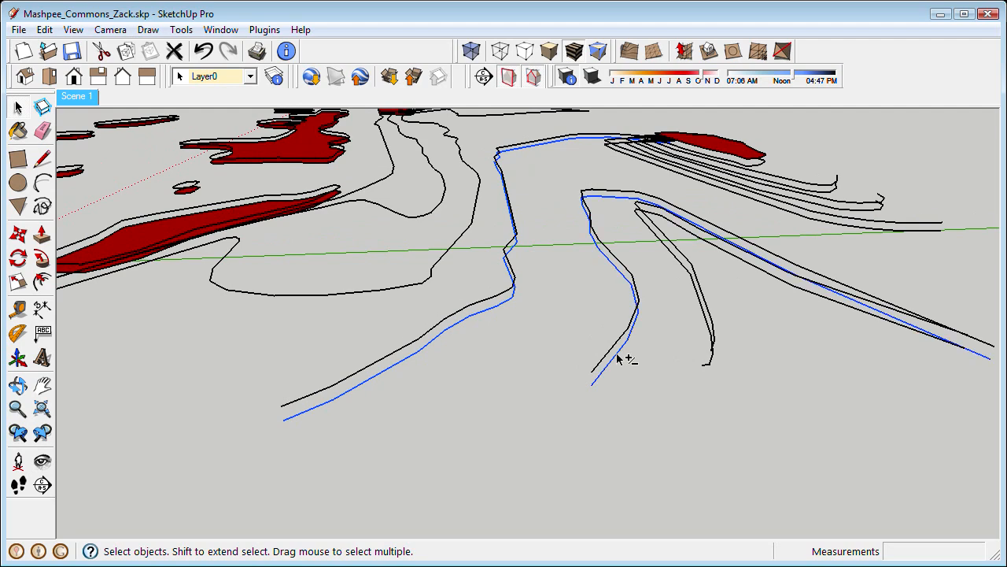
{"action": "middle_click_drag", "start_coordinate": [714, 366], "coordinate": [701, 348]}
{"action": "left_click", "coordinate": [704, 343]}
{"action": "scroll", "coordinate": [706, 343], "scroll_direction": "down", "scroll_amount": 1}
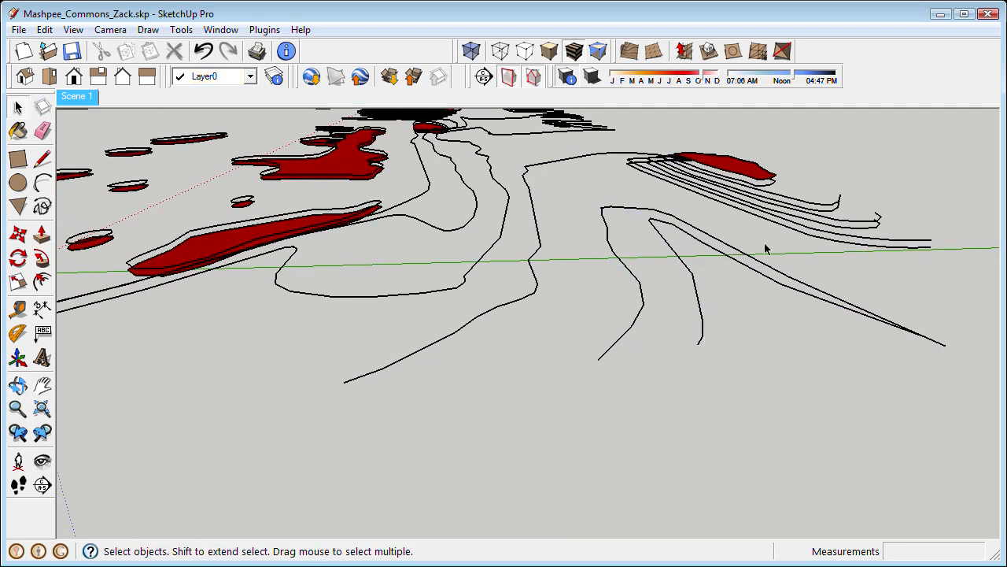
Delete the lower duplicate lines of the three curved contours on both ends of the outer red face
{"action": "middle_click_drag", "start_coordinate": [765, 249], "coordinate": [576, 358]}
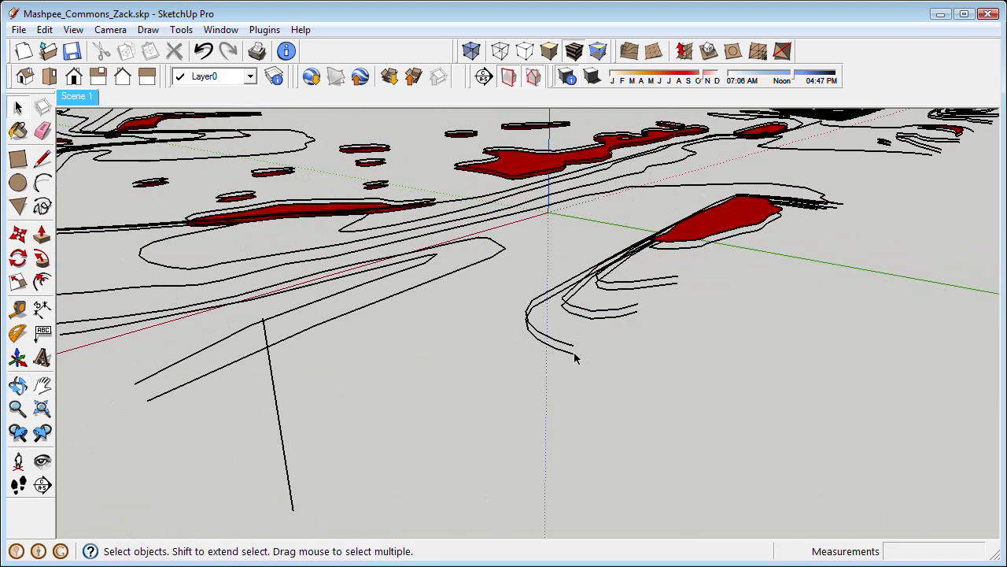
{"action": "left_click", "coordinate": [569, 356]}
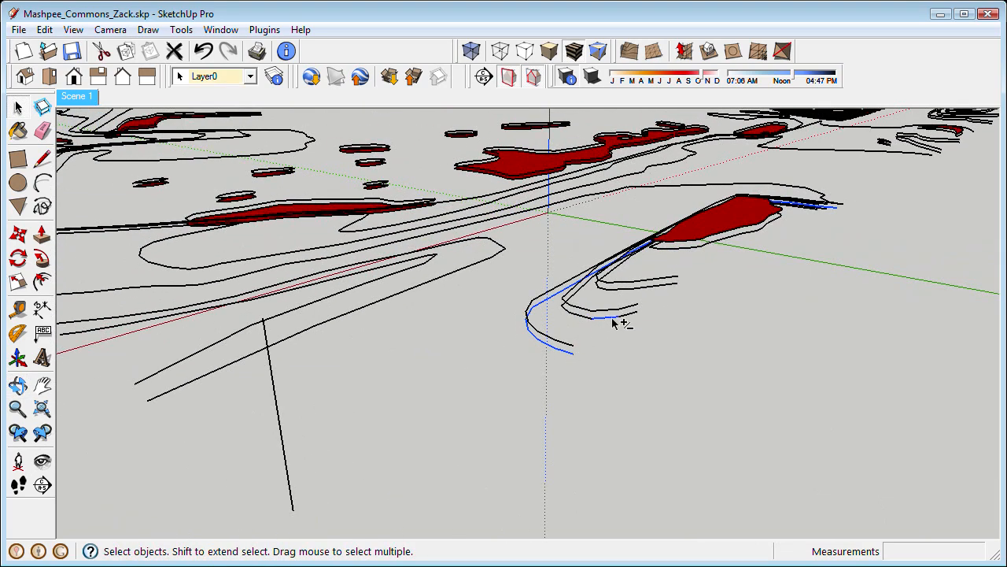
{"action": "mouse_move", "coordinate": [667, 285]}
{"action": "middle_mouse_down"}
{"action": "mouse_move", "coordinate": [670, 326]}
{"action": "mouse_move", "coordinate": [618, 361]}
{"action": "middle_mouse_up"}
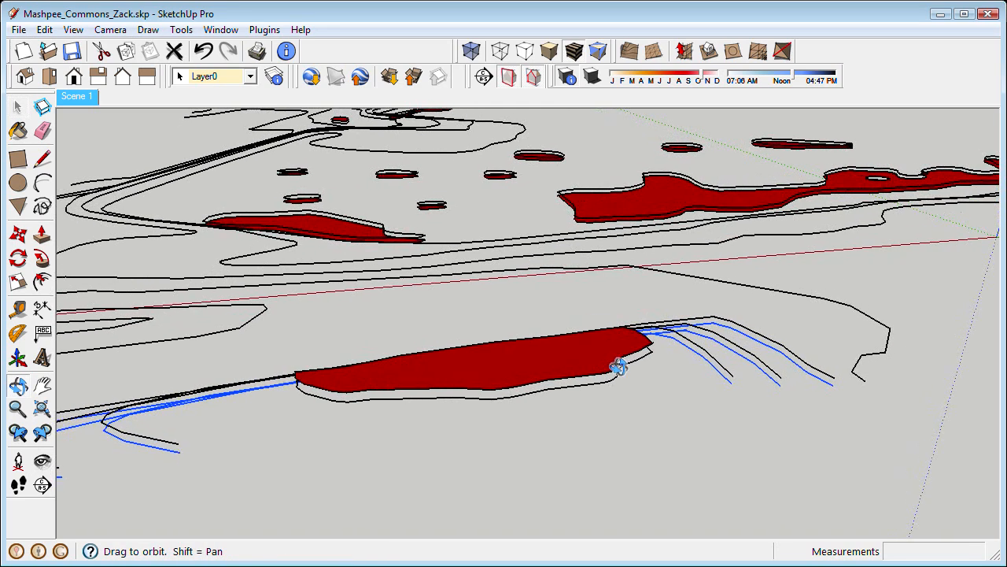
{"action": "left_click", "coordinate": [620, 358]}
Erase the outer red face and delete its lower duplicate outline
{"action": "left_click", "coordinate": [578, 364]}
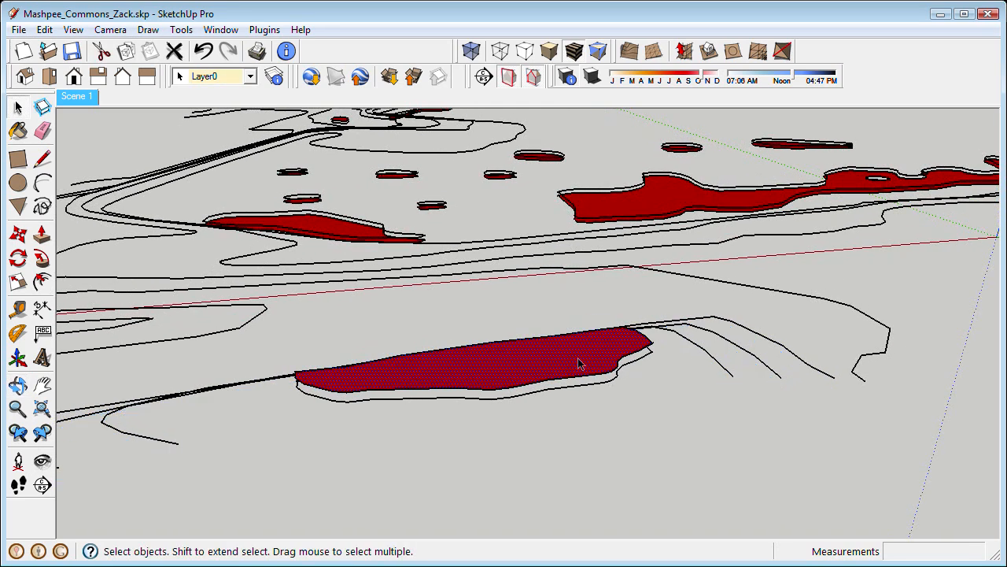
{"action": "right_click", "coordinate": [577, 357]}
{"action": "left_click", "coordinate": [582, 385]}
{"action": "left_click", "coordinate": [581, 388]}
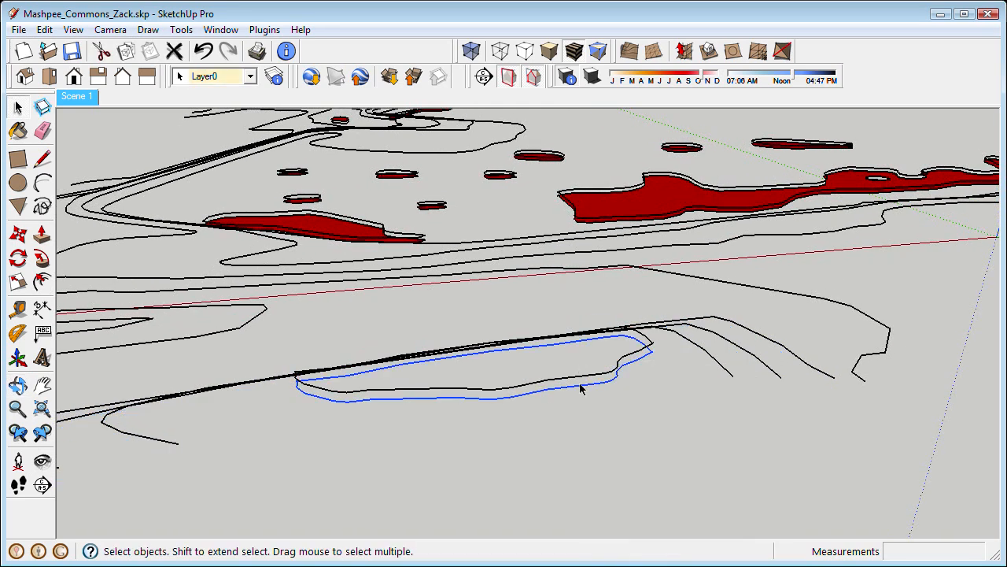
{"action": "key", "text": "Delete"}
Update Scene 1 with an overview of the whole contour terrain, saving the style changes as a new style
{"action": "mouse_move", "coordinate": [703, 383]}
{"action": "middle_mouse_down"}
{"action": "mouse_move", "coordinate": [659, 378]}
{"action": "mouse_move", "coordinate": [591, 402]}
{"action": "mouse_move", "coordinate": [749, 384]}
{"action": "middle_mouse_up"}
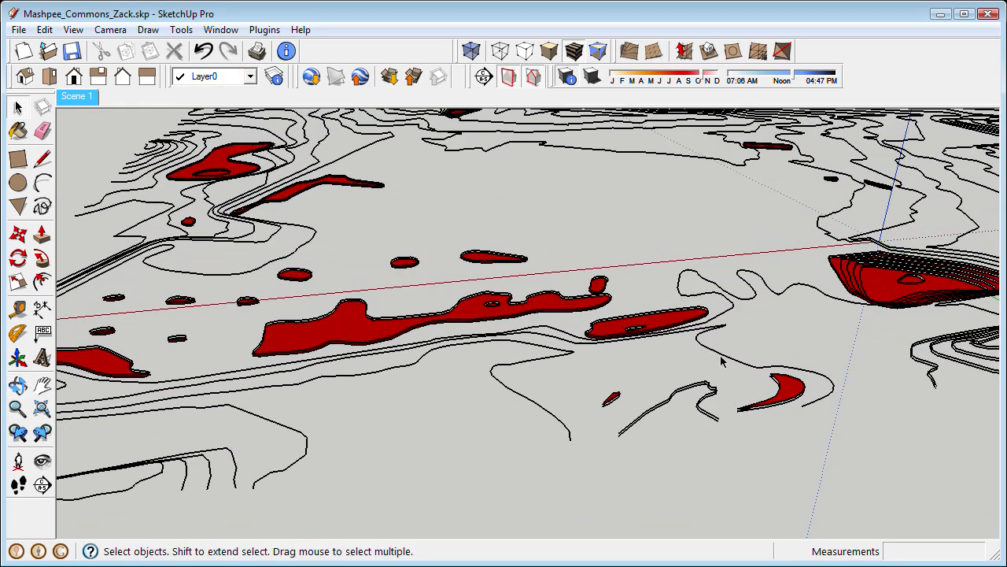
{"action": "middle_click_drag", "start_coordinate": [654, 350], "coordinate": [441, 315]}
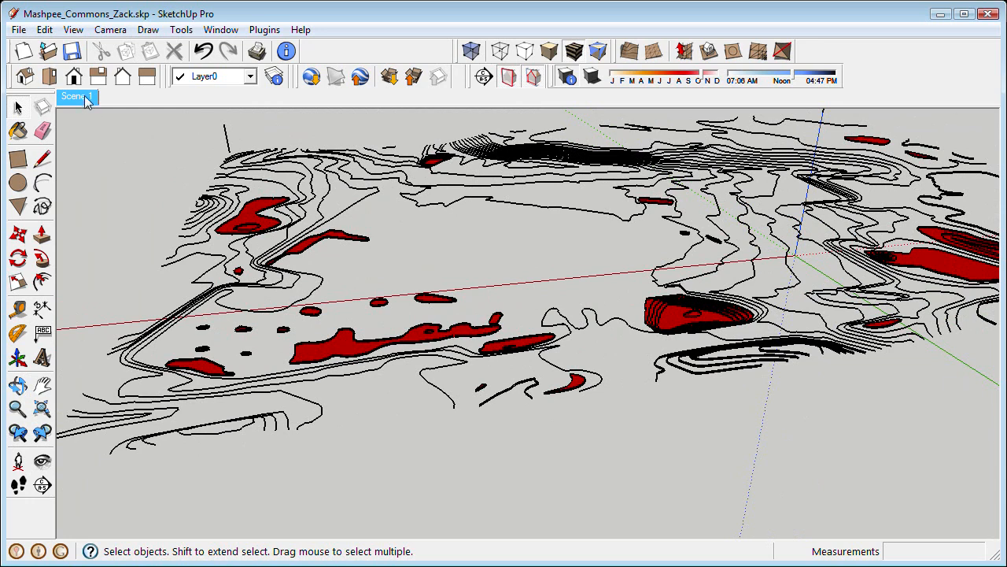
{"action": "right_click", "coordinate": [87, 98]}
{"action": "left_click", "coordinate": [127, 162]}
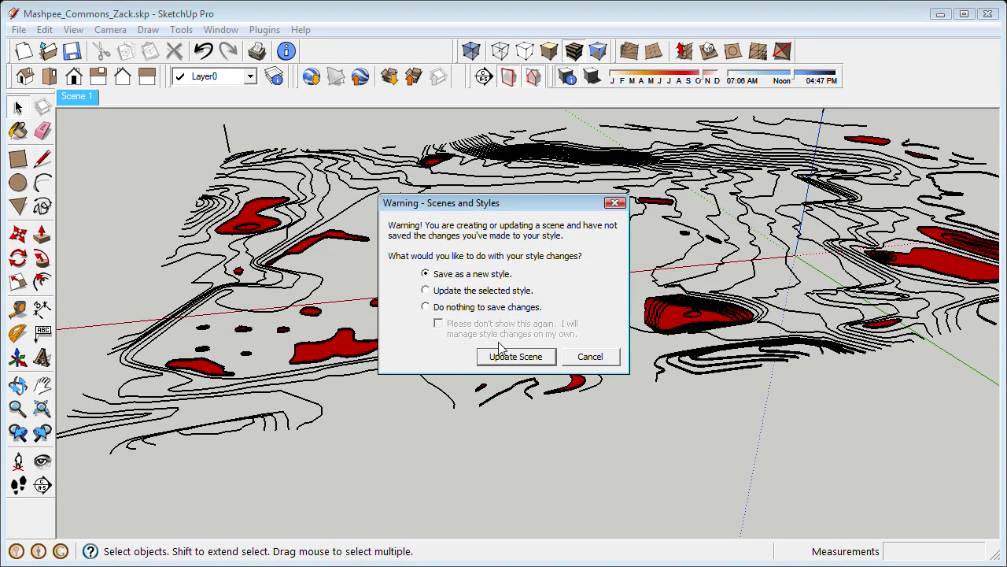
{"action": "left_click", "coordinate": [508, 356]}
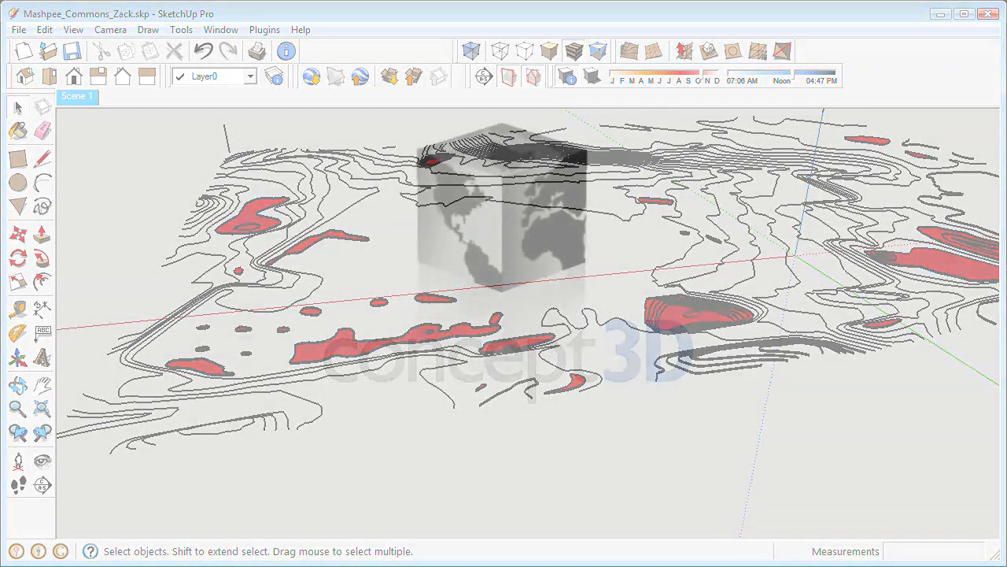